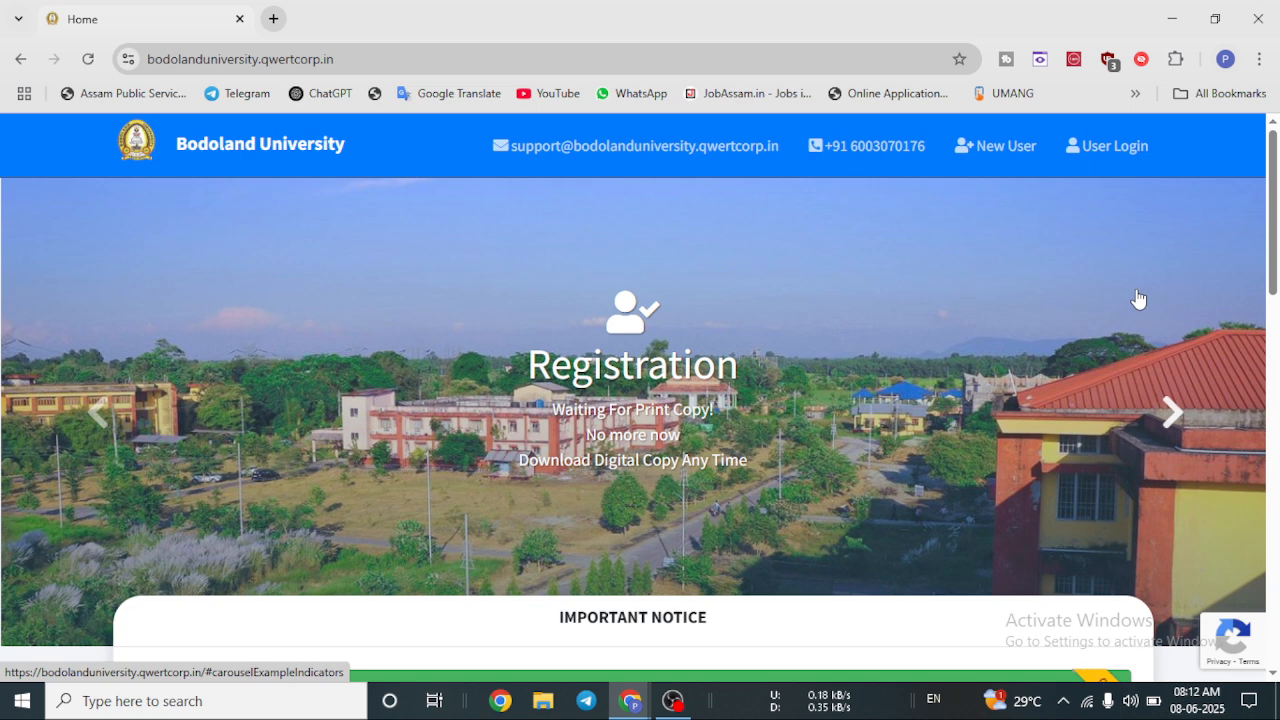
# Open the Bodoland University portal at bodolanduniversity.qwertcorp.in in a new browser tab.
pyautogui.click(274, 20)
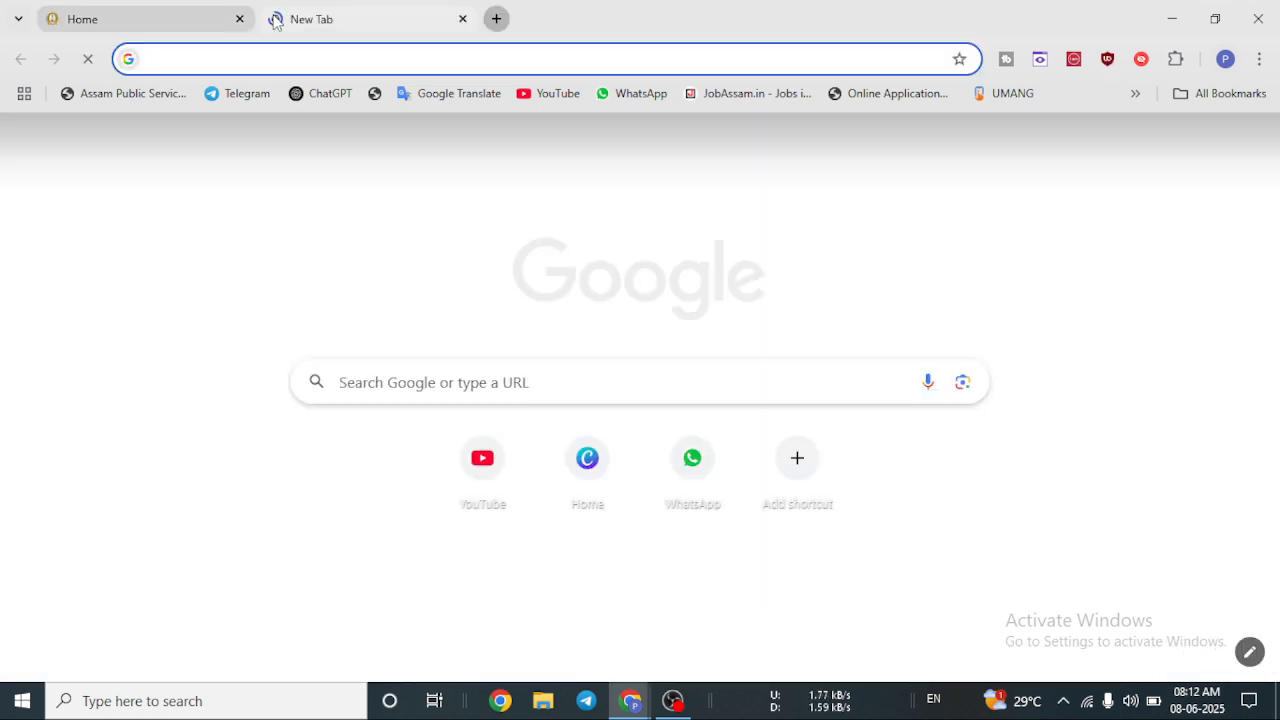
pyautogui.write('b')
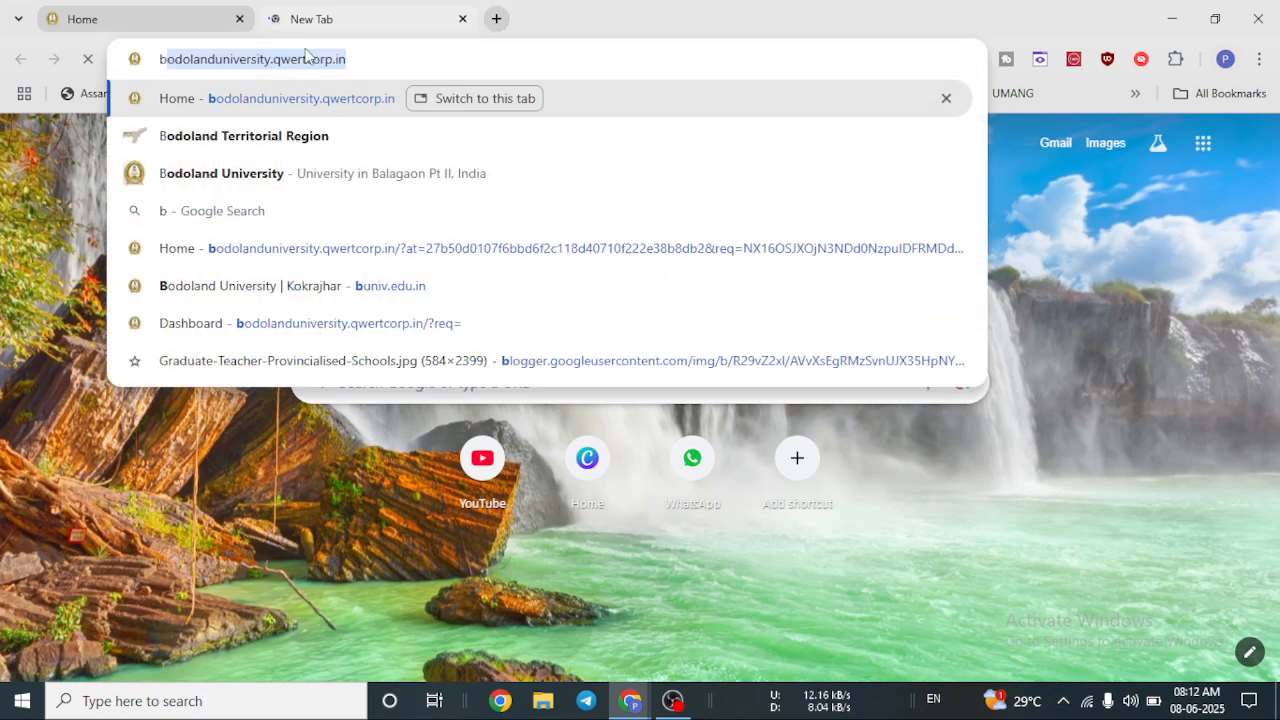
pyautogui.click(268, 171)
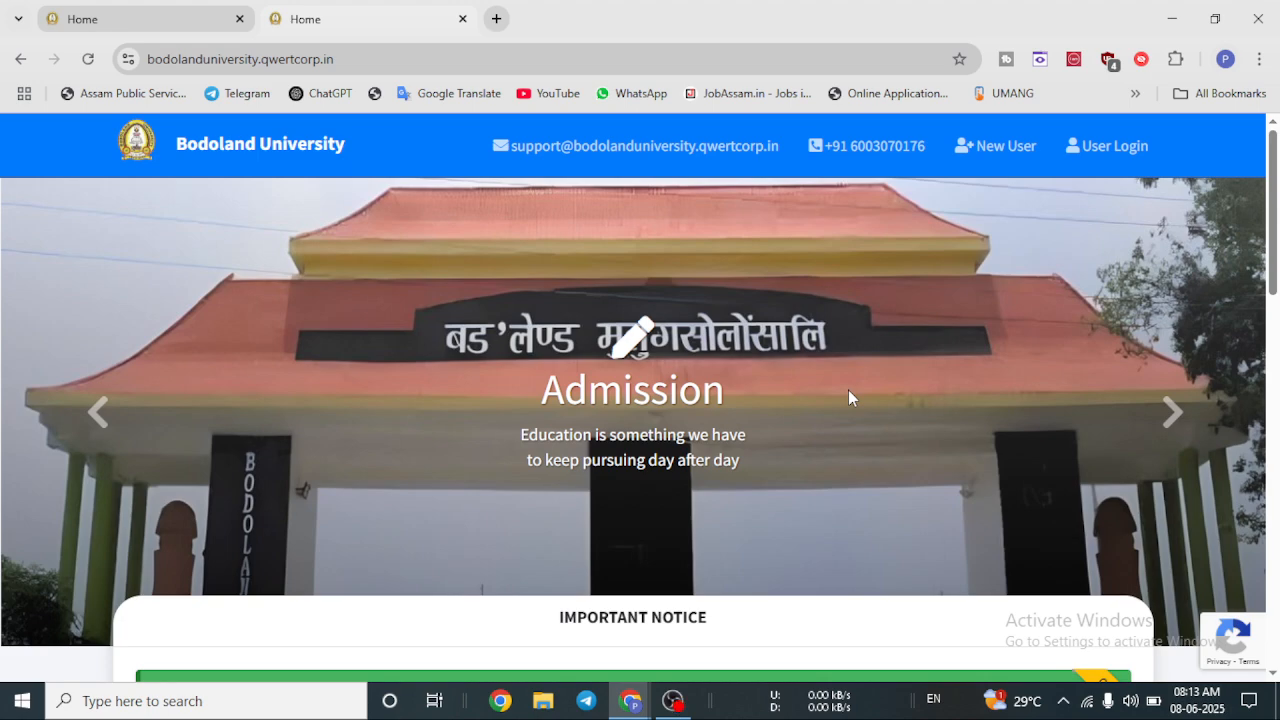
# Go to the Admission section and open the form for creating a new account.
pyautogui.moveTo(1274, 245); pyautogui.dragTo(1277, 499)
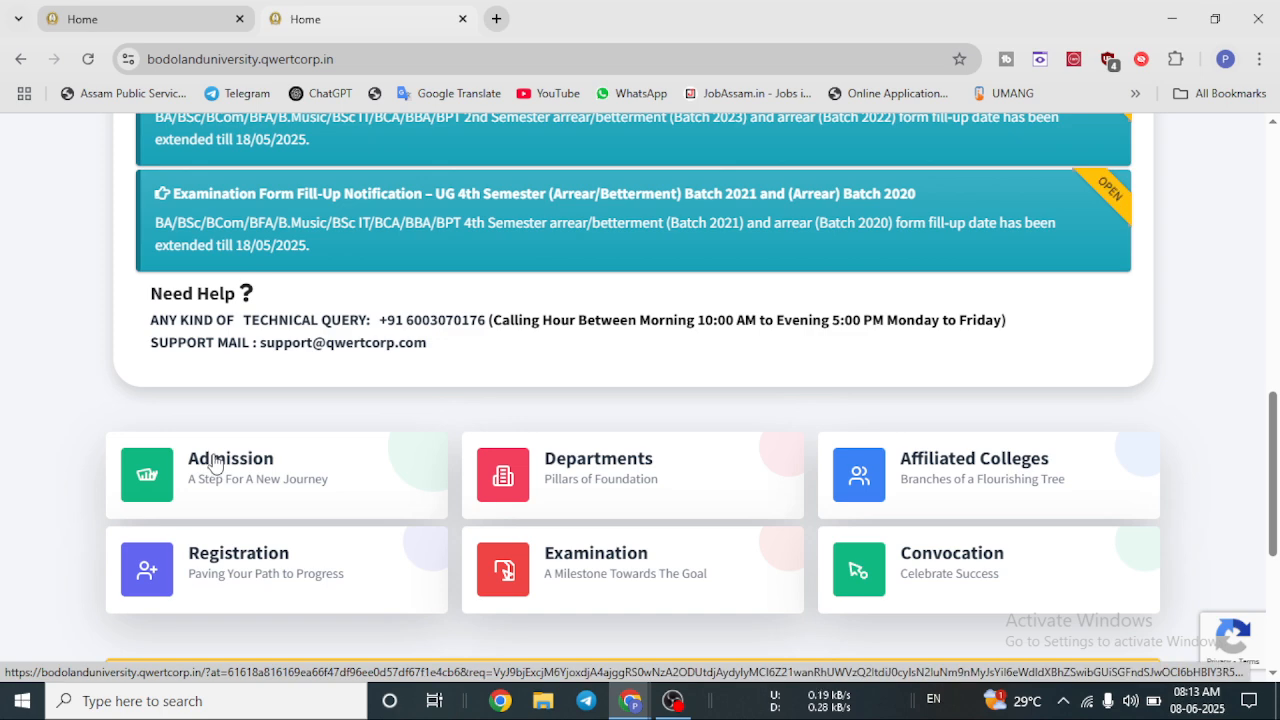
pyautogui.click(213, 460)
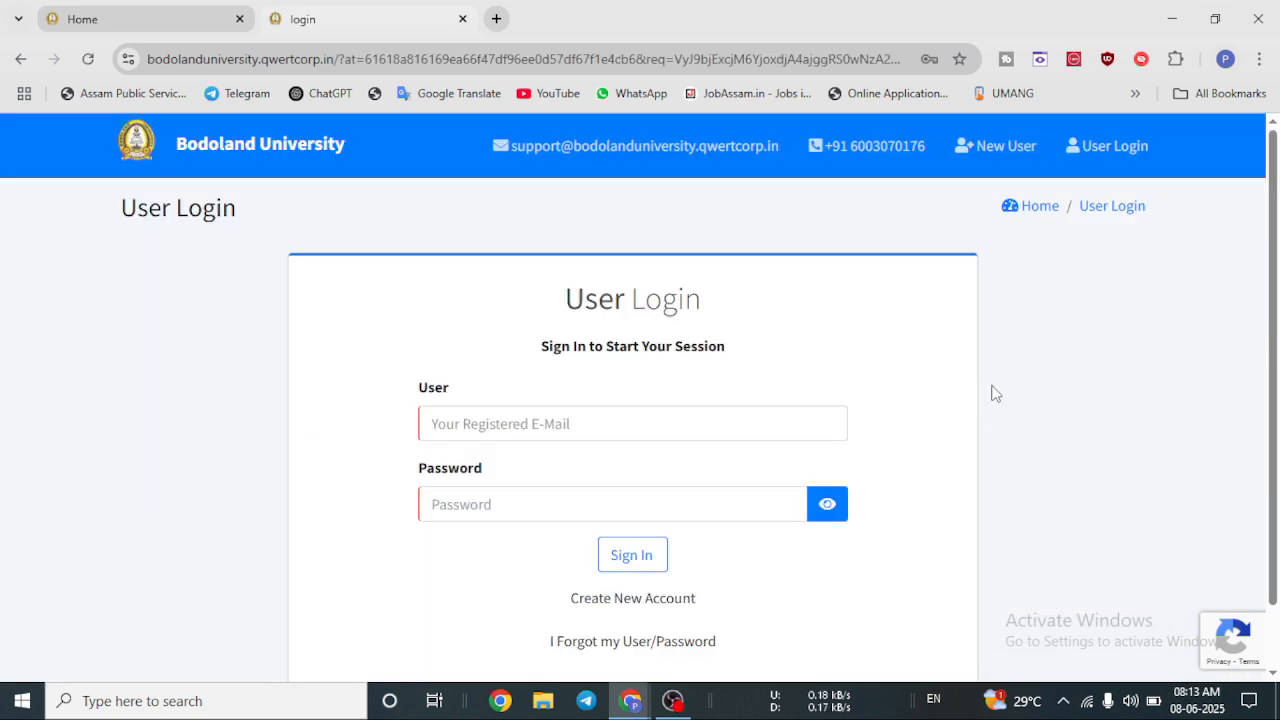
pyautogui.scroll(-1, 950, 460)
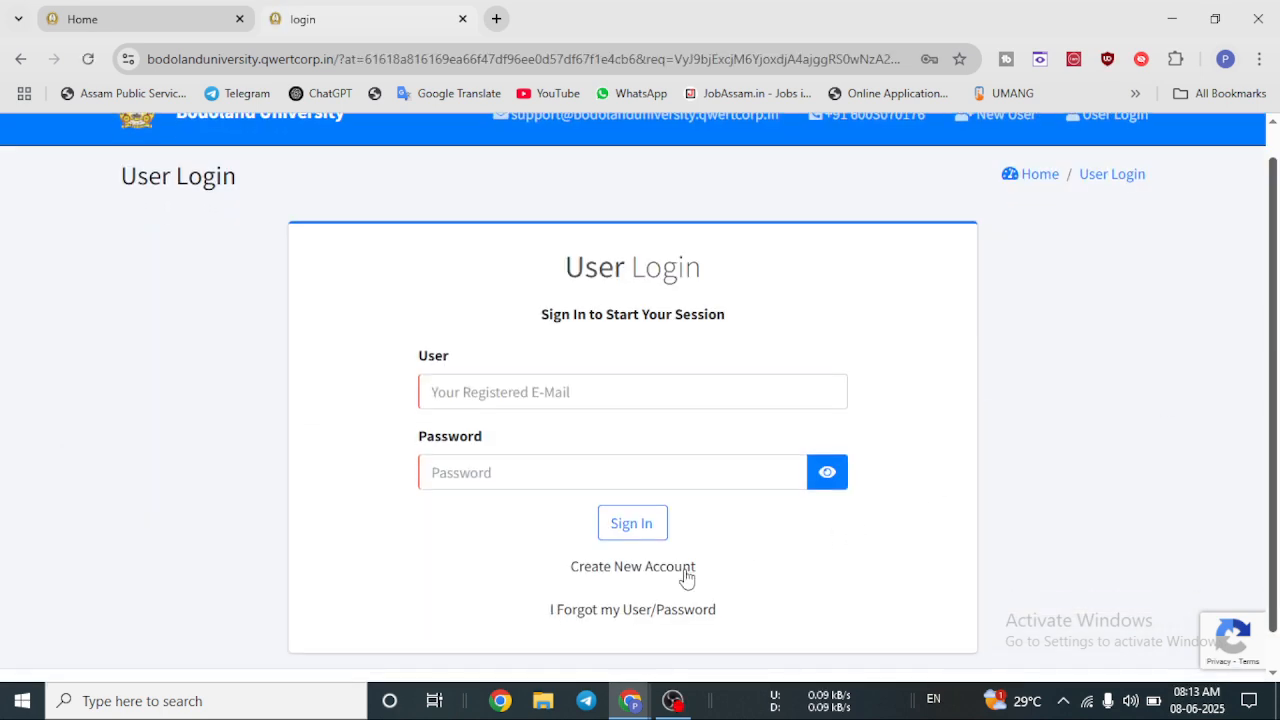
pyautogui.click(648, 572)
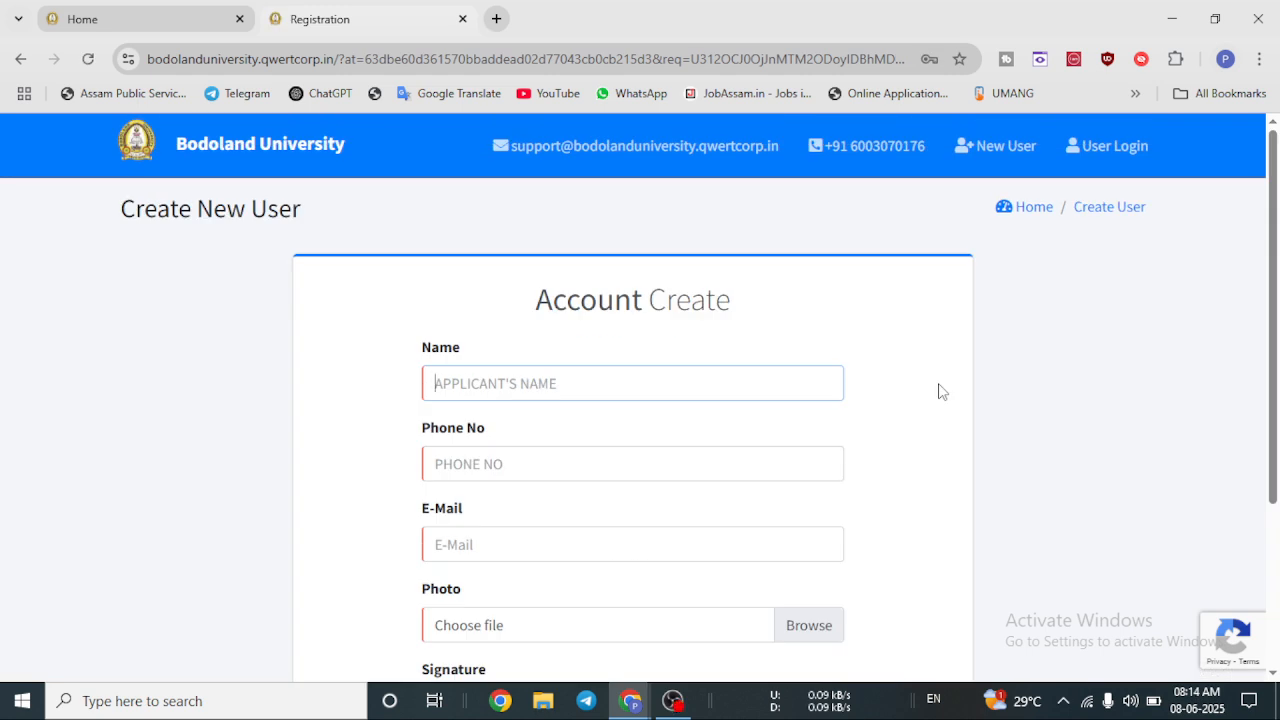
# Enter the applicant's name, phone number and e-mail address in the account form.
pyautogui.scroll(-1, 1278, 285)
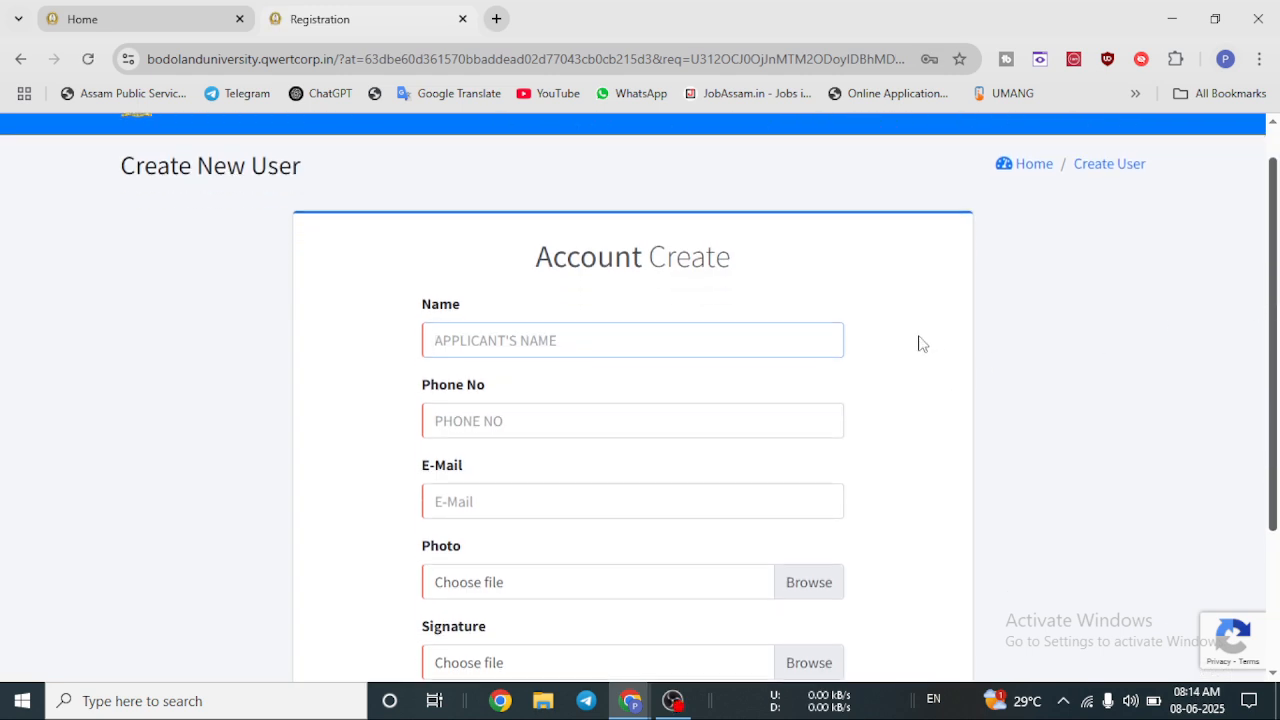
pyautogui.click(585, 354)
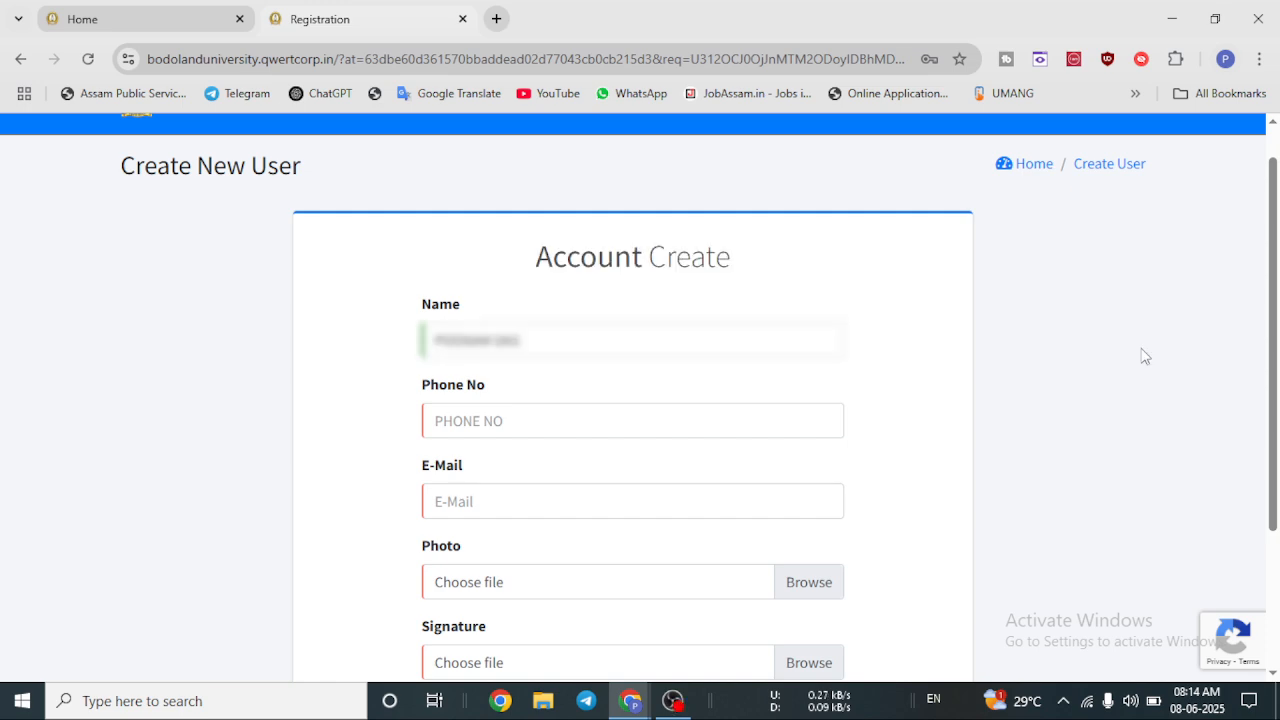
pyautogui.click(461, 414)
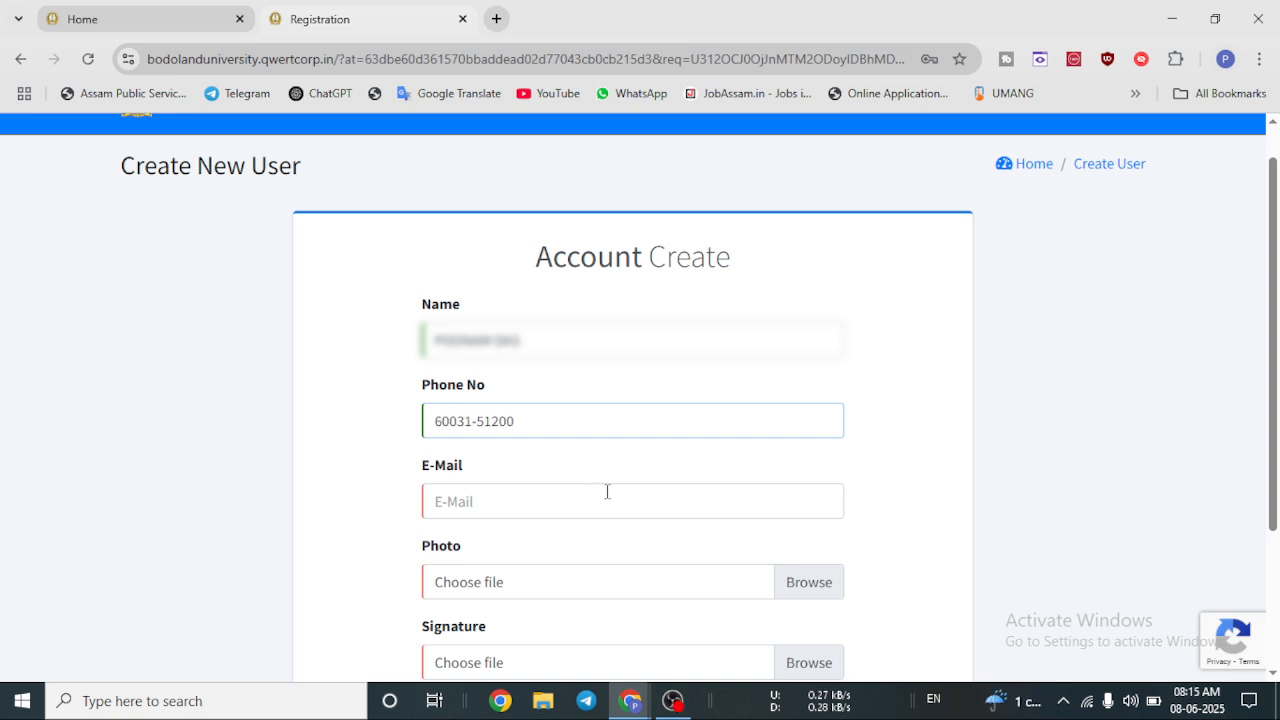
pyautogui.click(457, 502)
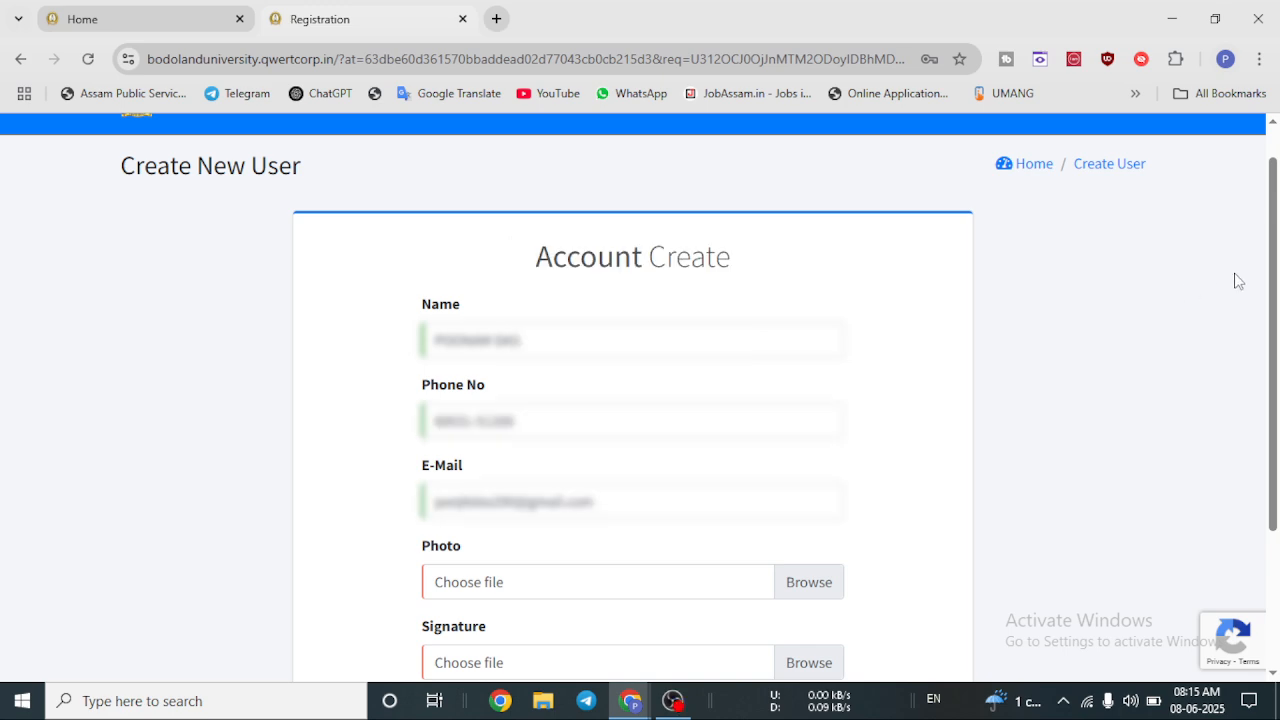
# Attach myj1.jpg as the photo and the signature image file, and create the account.
pyautogui.scroll(-1, 1273, 295)
pyautogui.scroll(-1, 1273, 295)
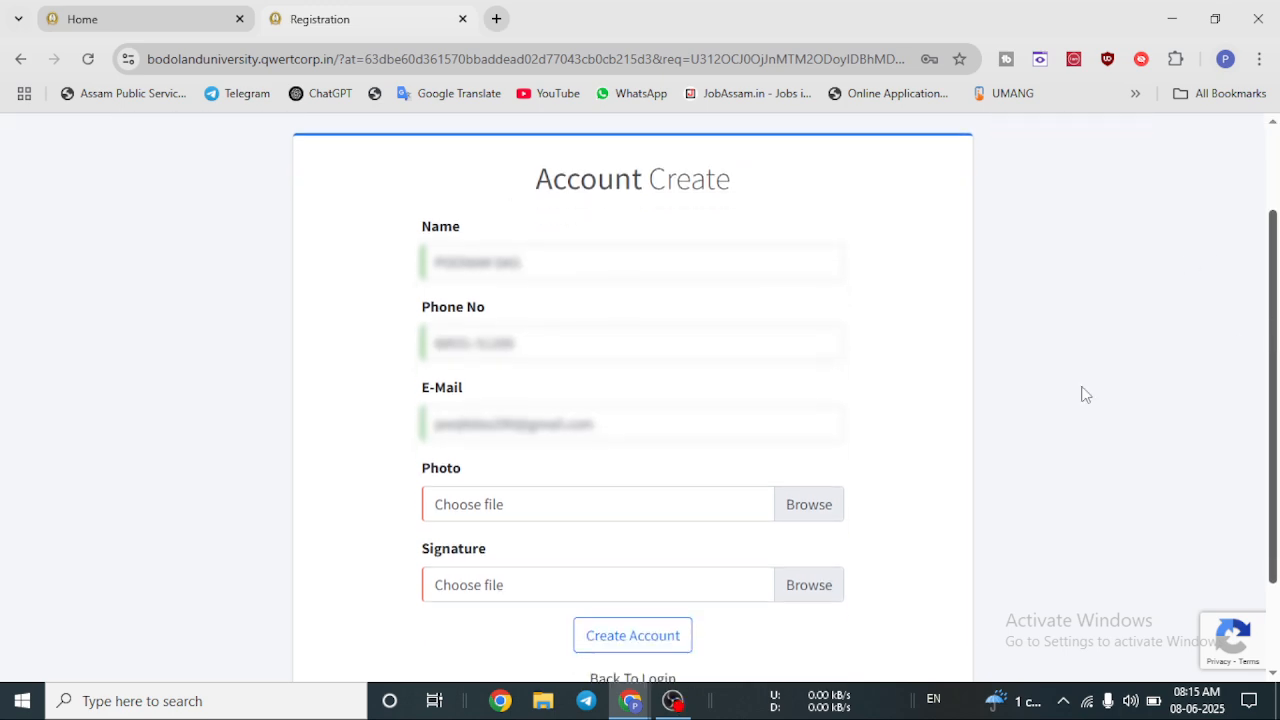
pyautogui.click(811, 512)
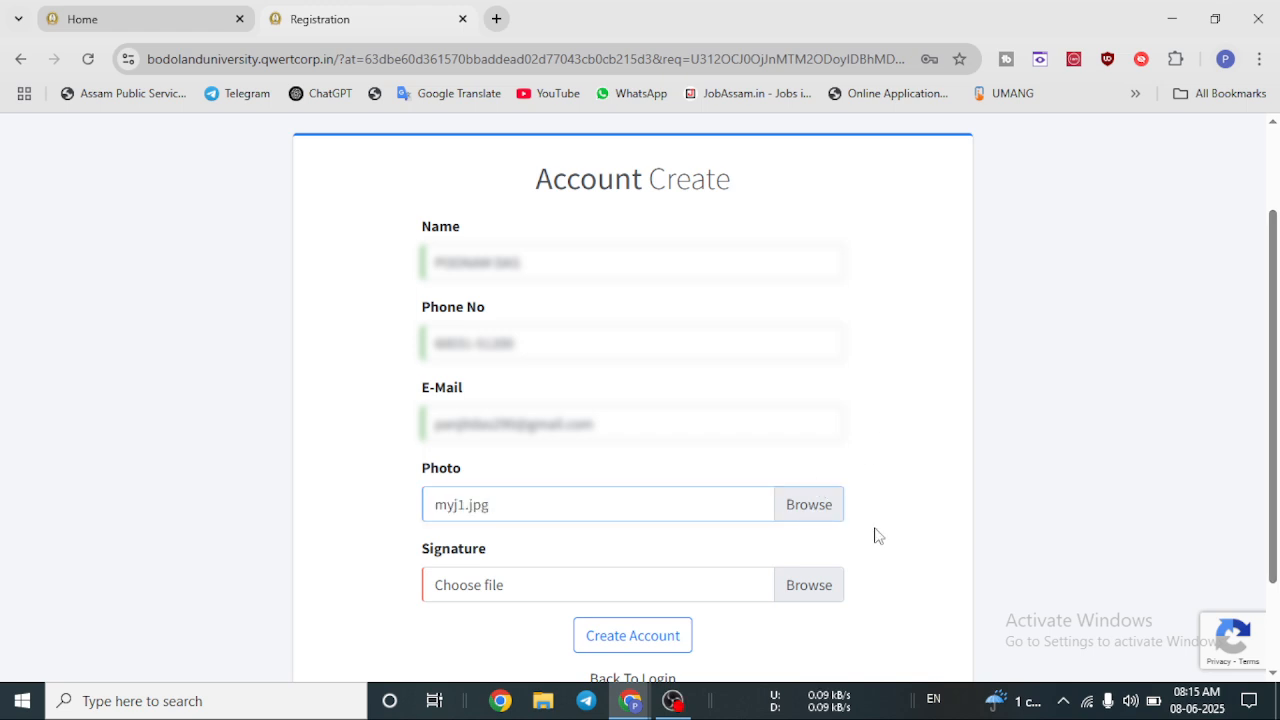
pyautogui.click(811, 590)
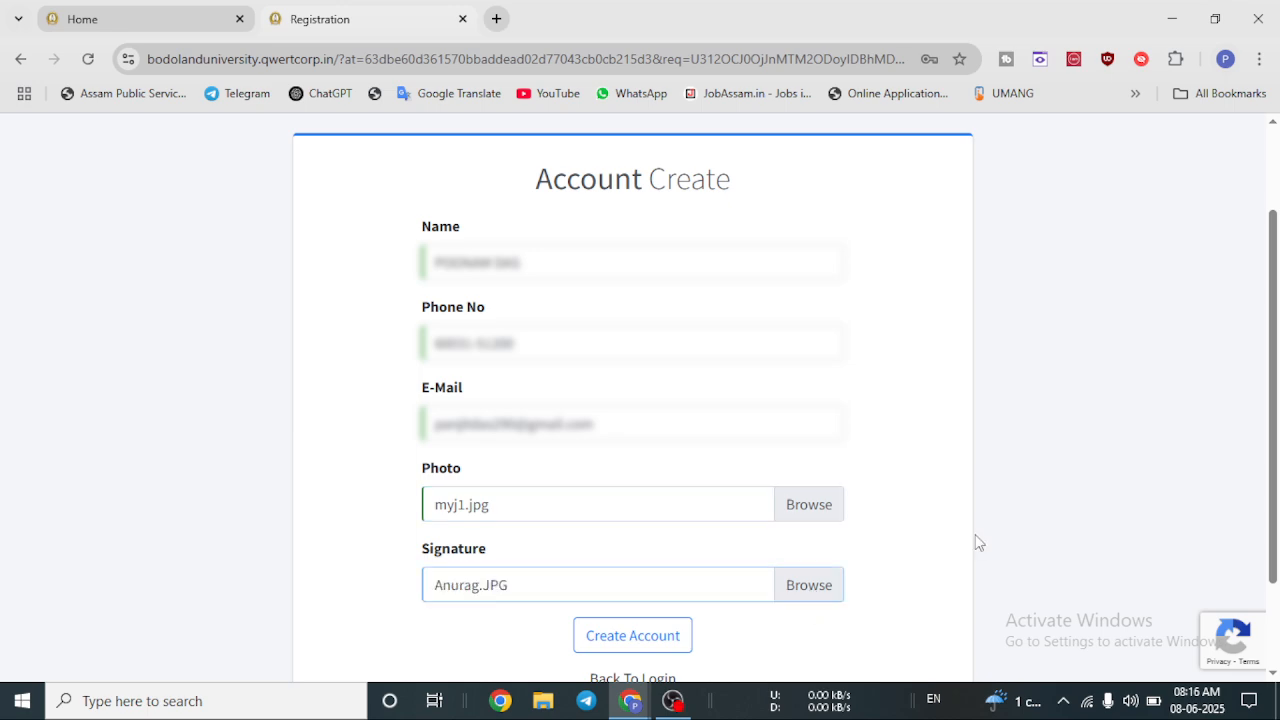
pyautogui.click(646, 640)
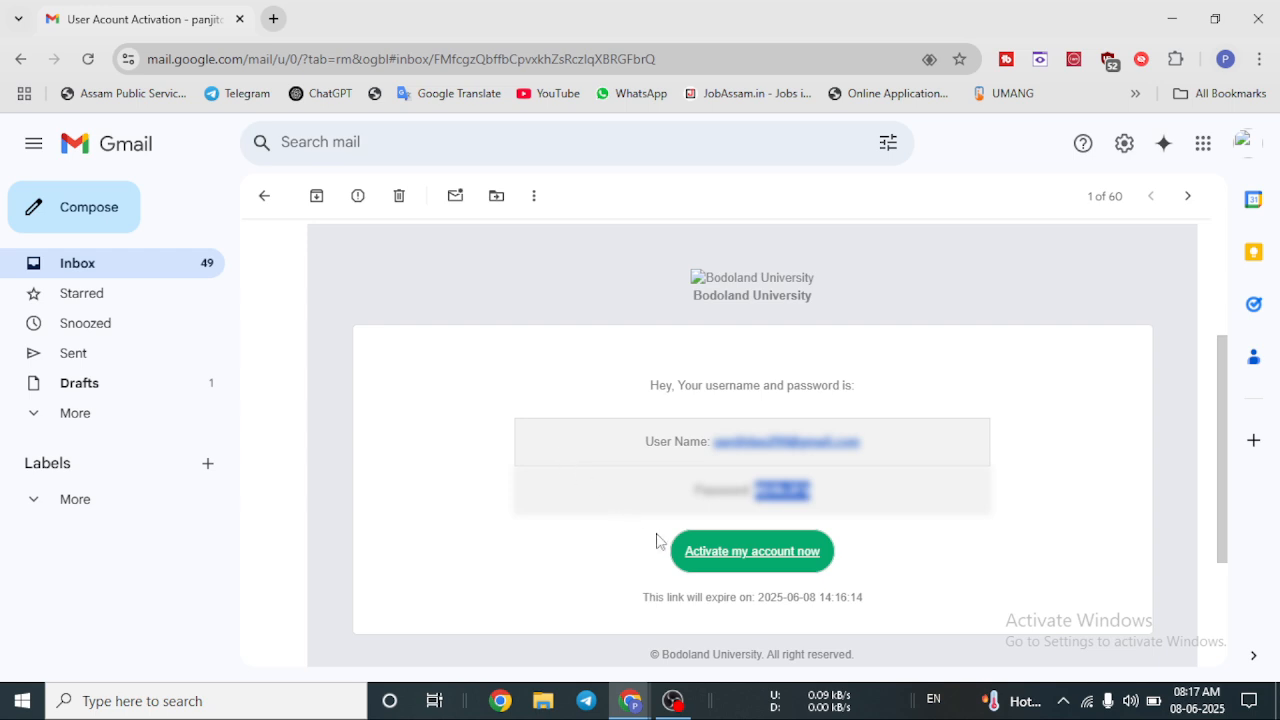
# Activate the account from the activation e-mail in Gmail and sign in through Admission with the registered e-mail and account password.
pyautogui.click(752, 558)
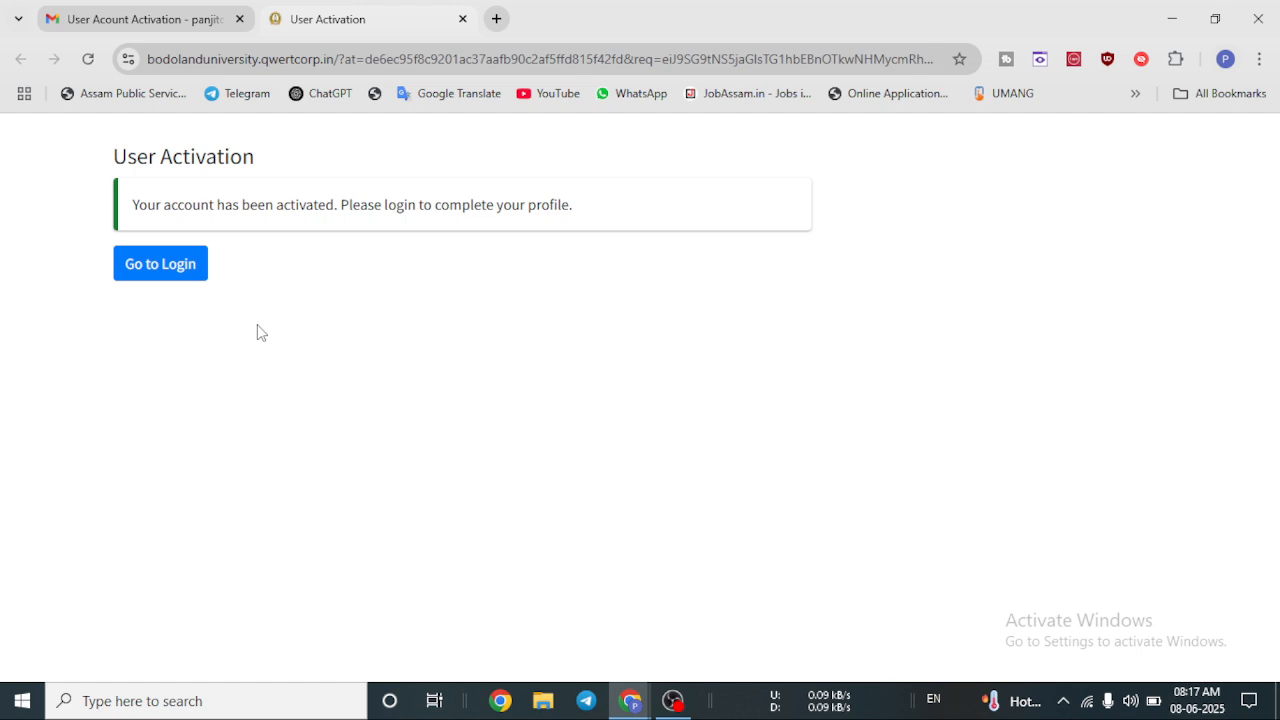
pyautogui.click(190, 268)
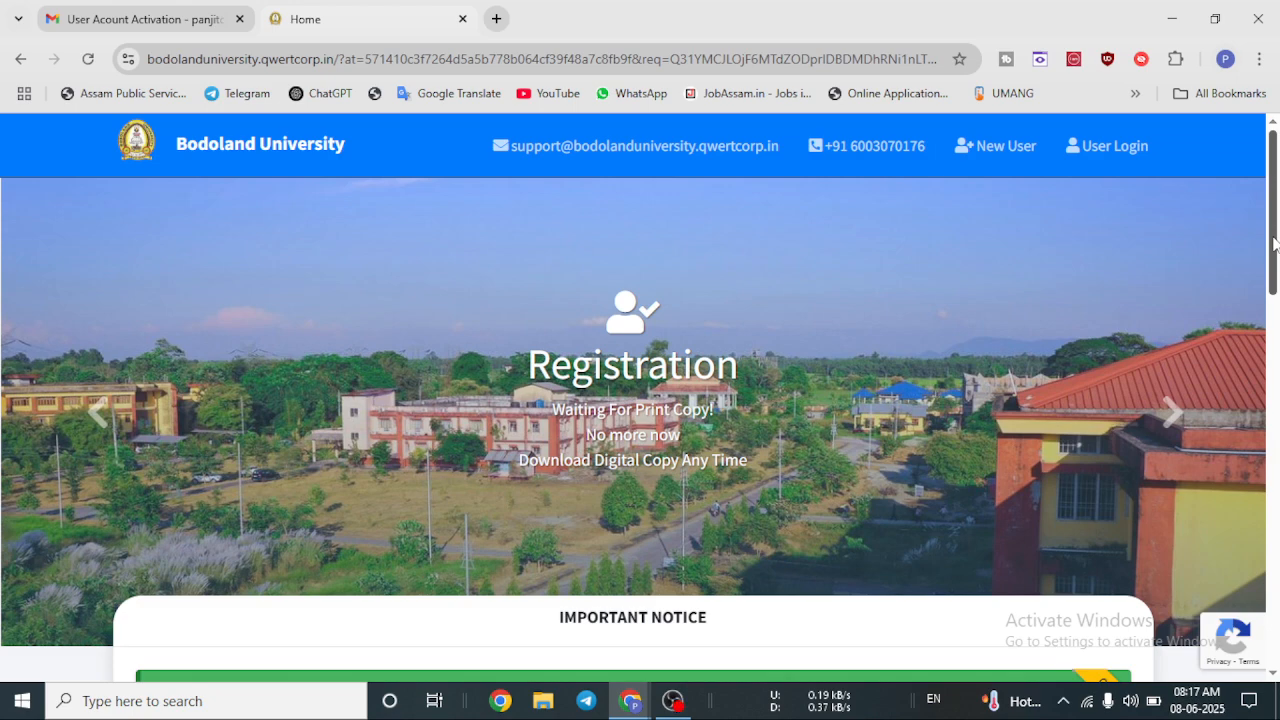
pyautogui.moveTo(1276, 238); pyautogui.dragTo(1278, 497)
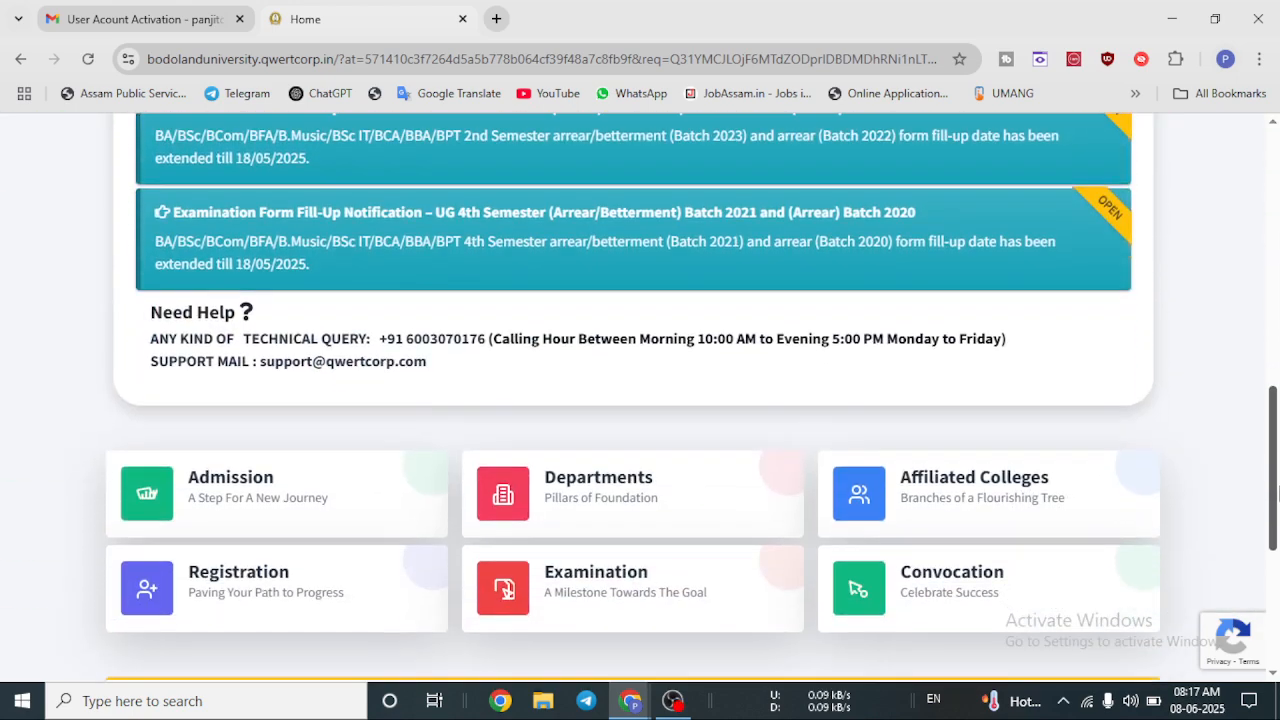
pyautogui.click(251, 491)
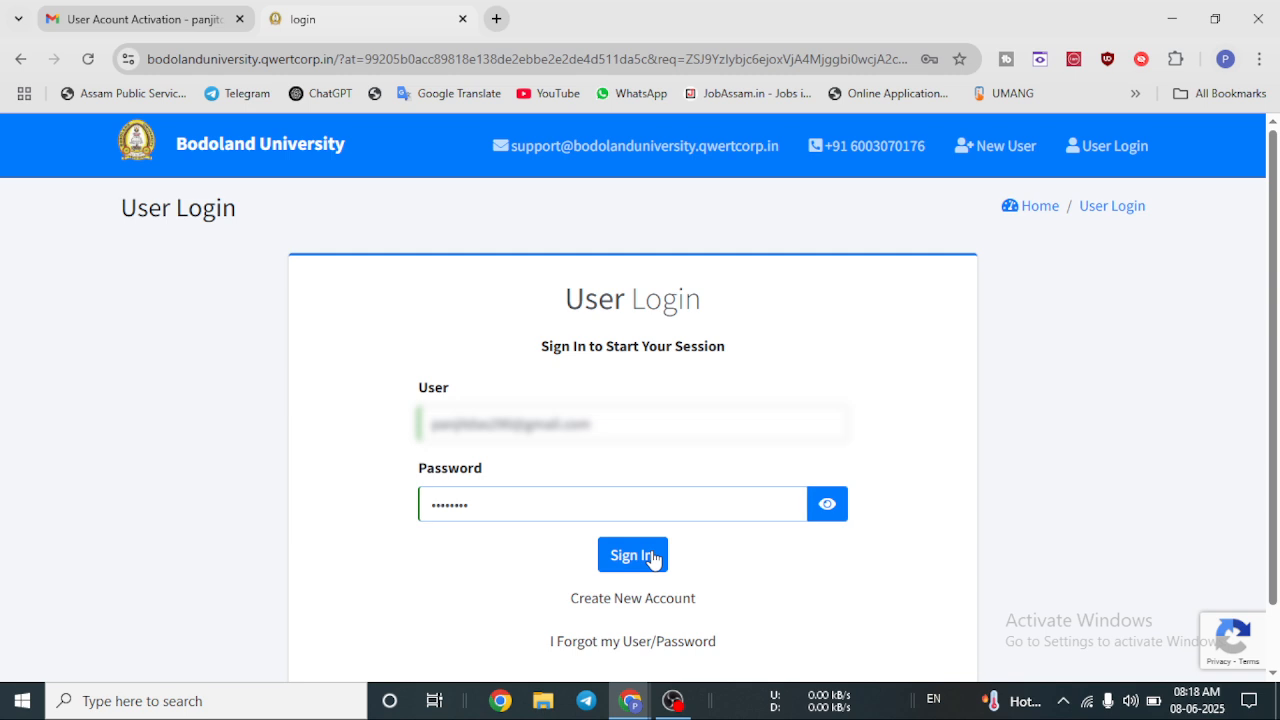
pyautogui.click(652, 558)
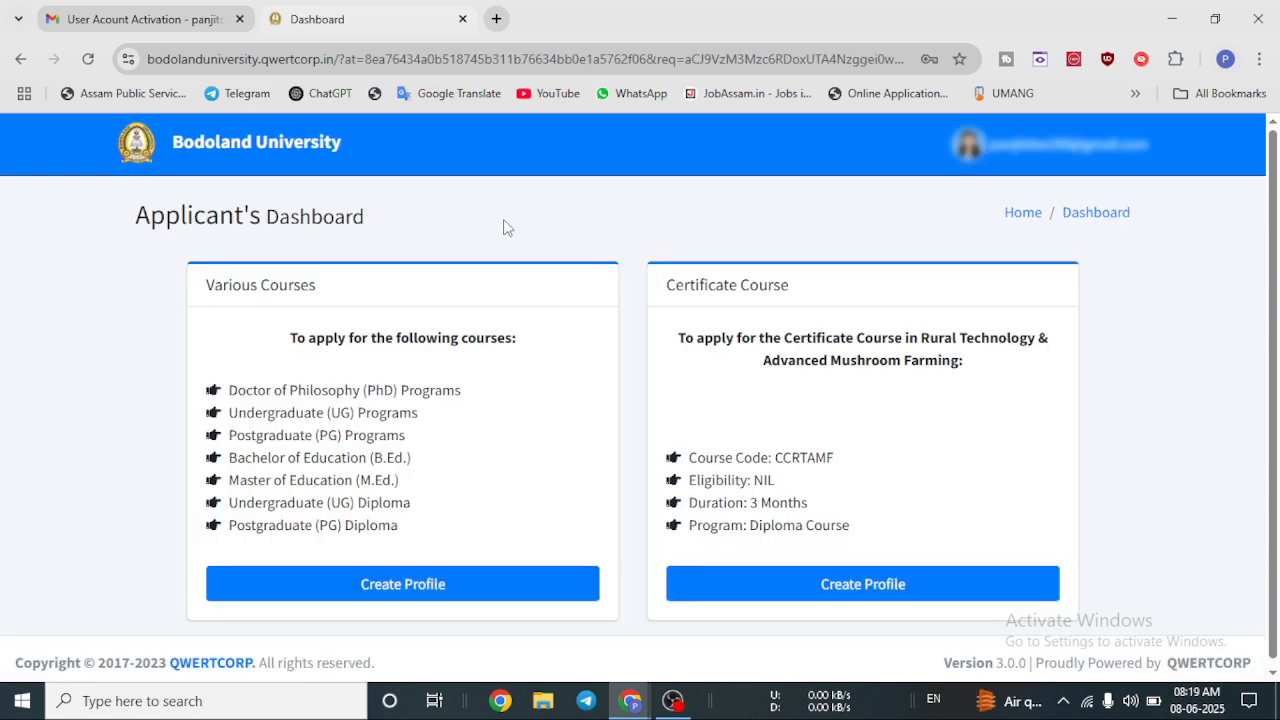
# Start a profile for Various Courses and fill in the father's and mother's names, occupations and contact numbers.
pyautogui.click(418, 590)
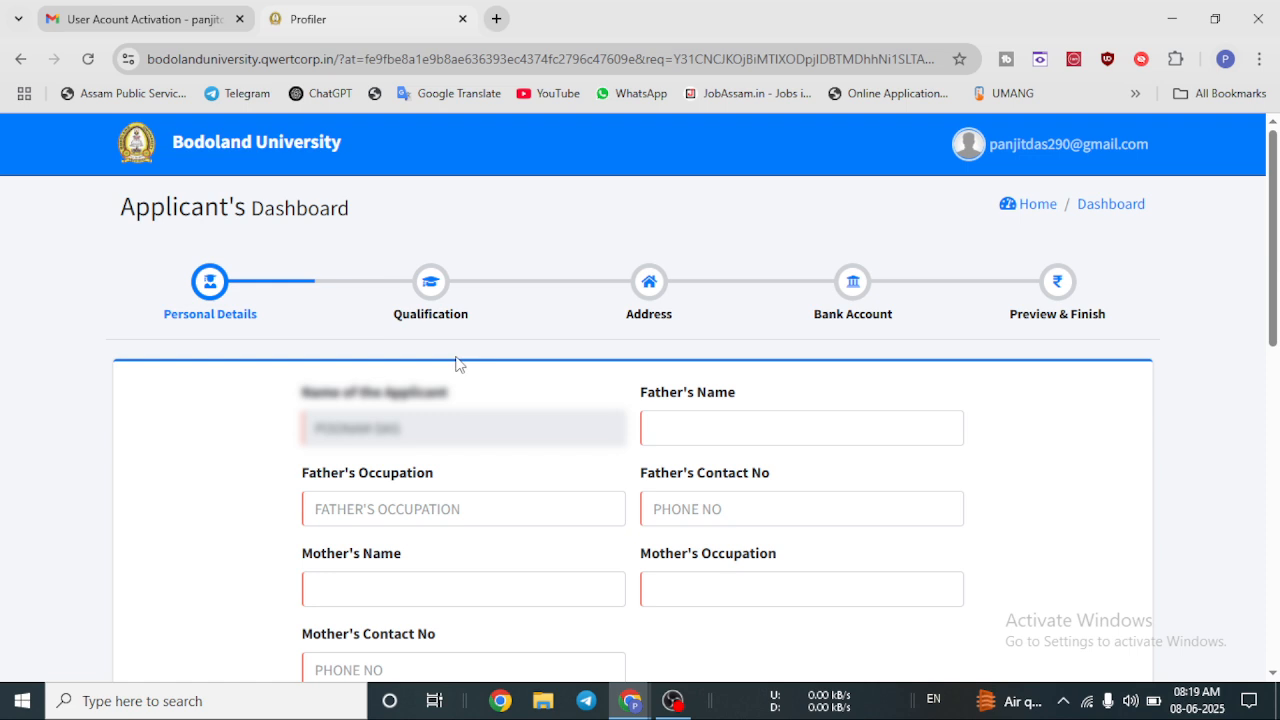
pyautogui.scroll(-1, 1277, 258)
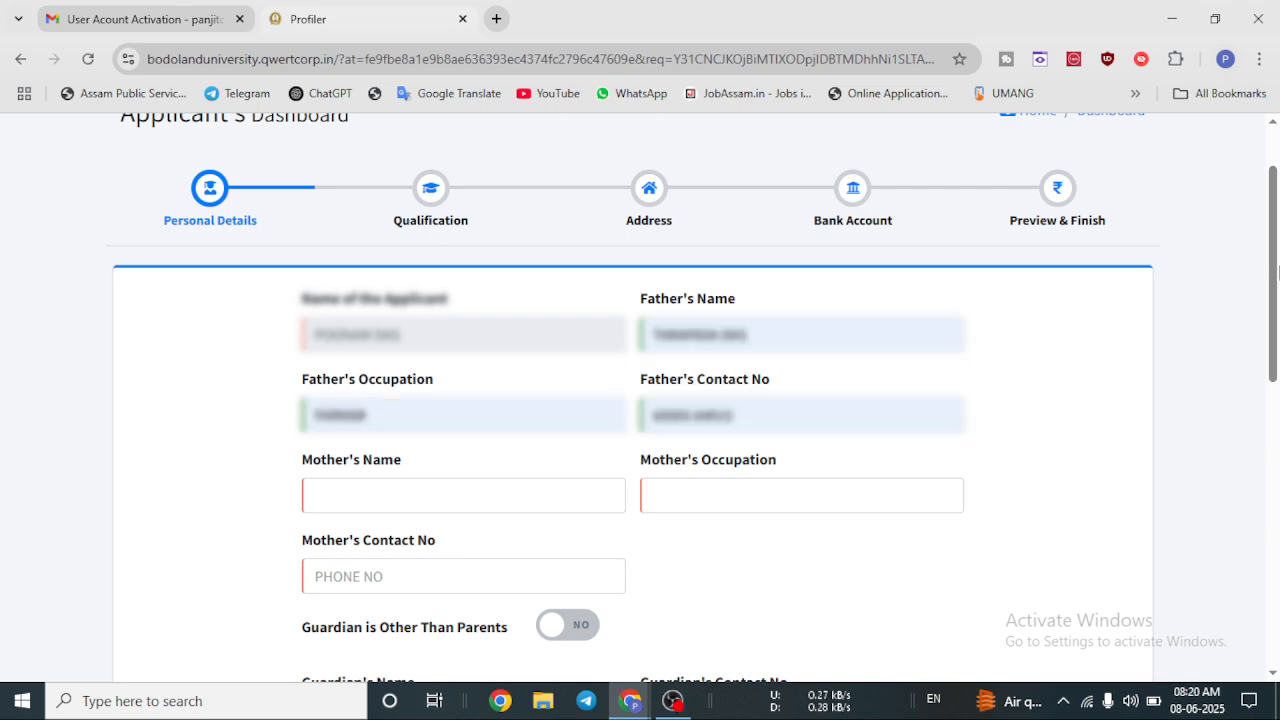
pyautogui.scroll(-1, 1278, 272)
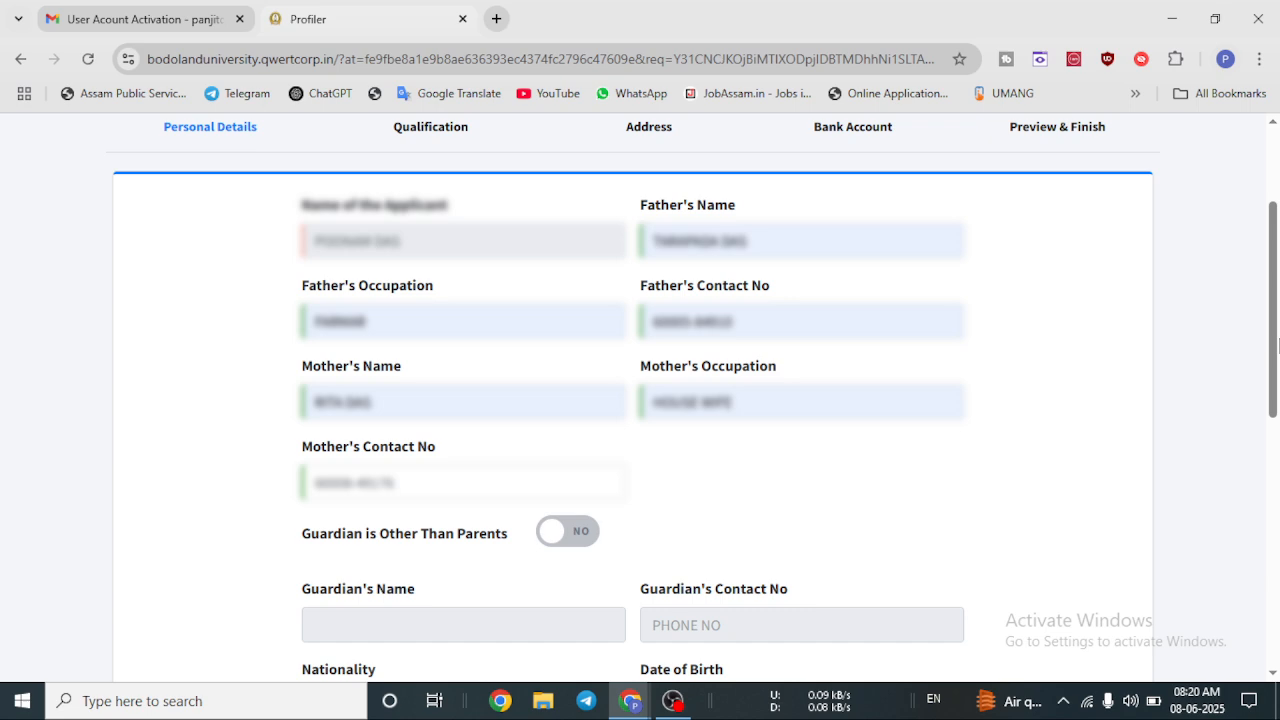
# Set the nationality to INDIAN and enter the applicant's date of birth in the personal details.
pyautogui.scroll(-1, 1277, 368)
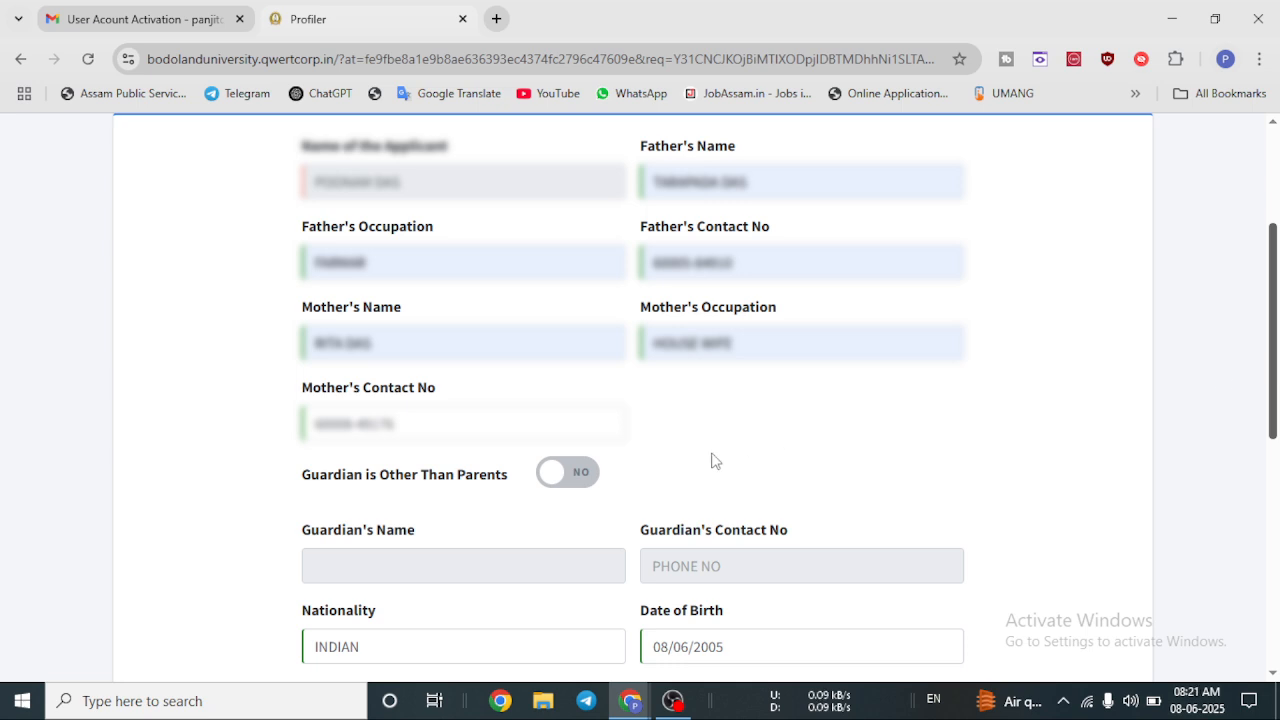
pyautogui.moveTo(1277, 365); pyautogui.dragTo(1277, 482)
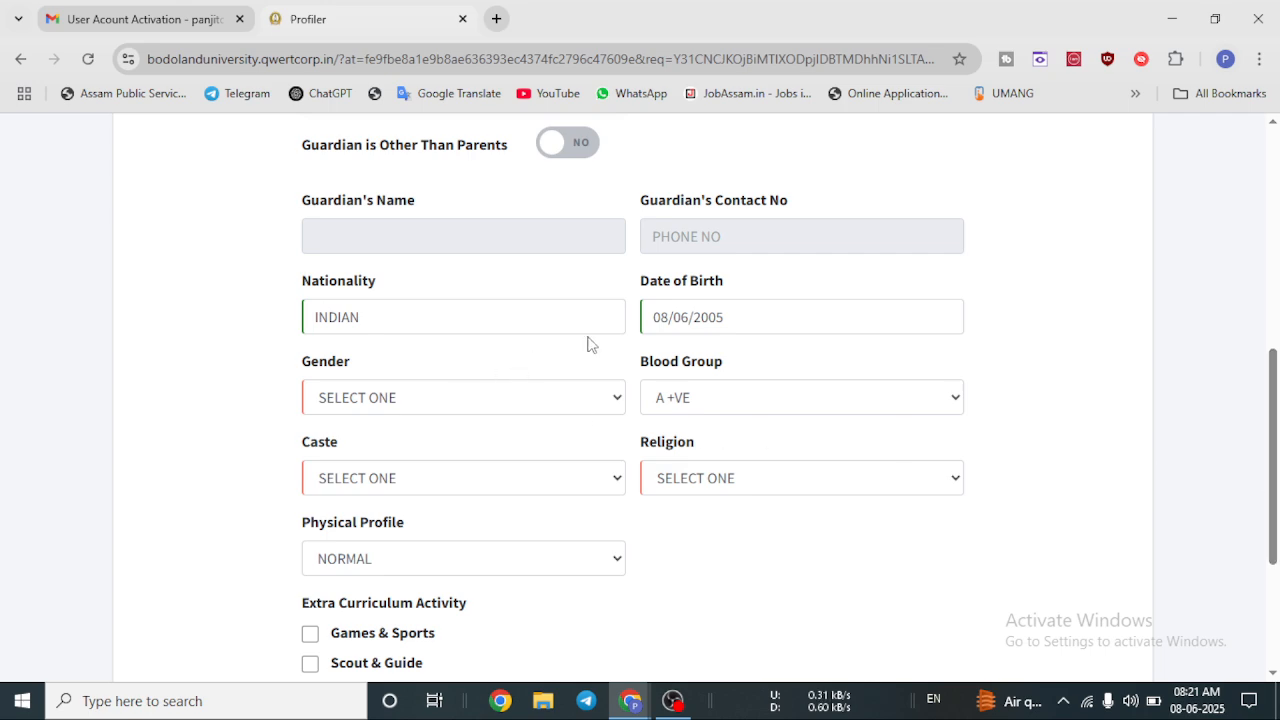
pyautogui.click(697, 315)
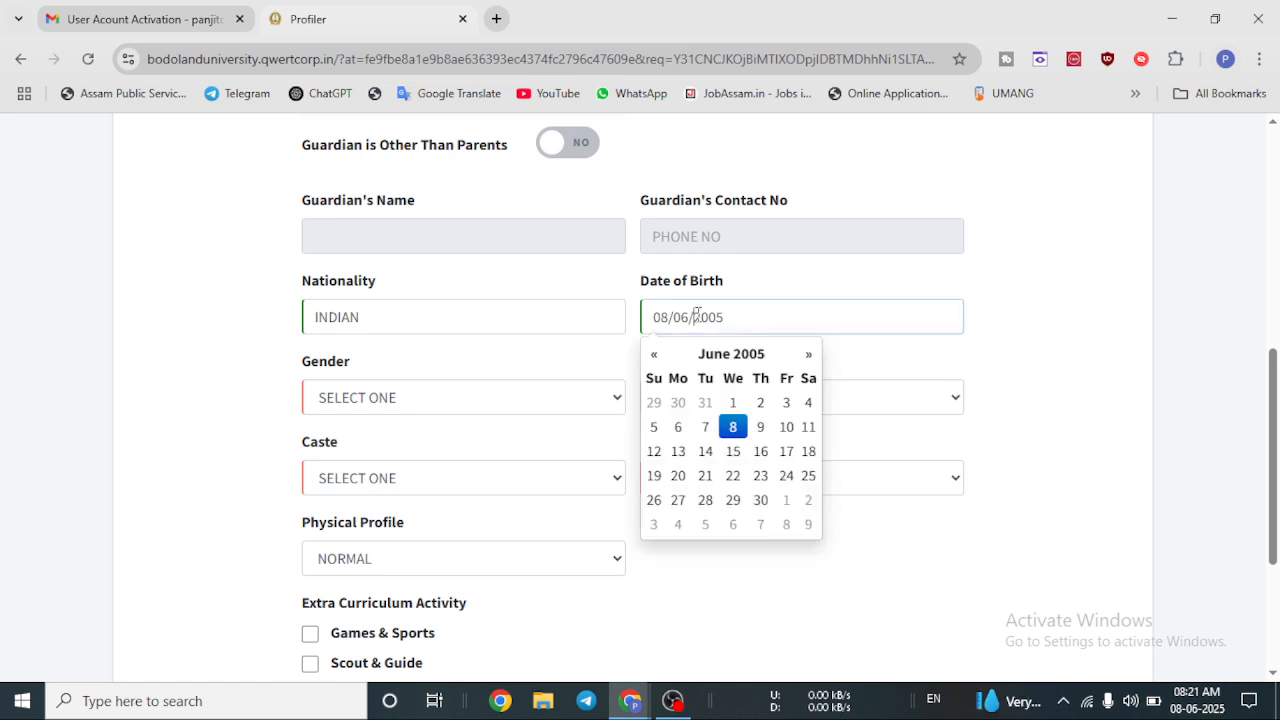
pyautogui.click(1052, 360)
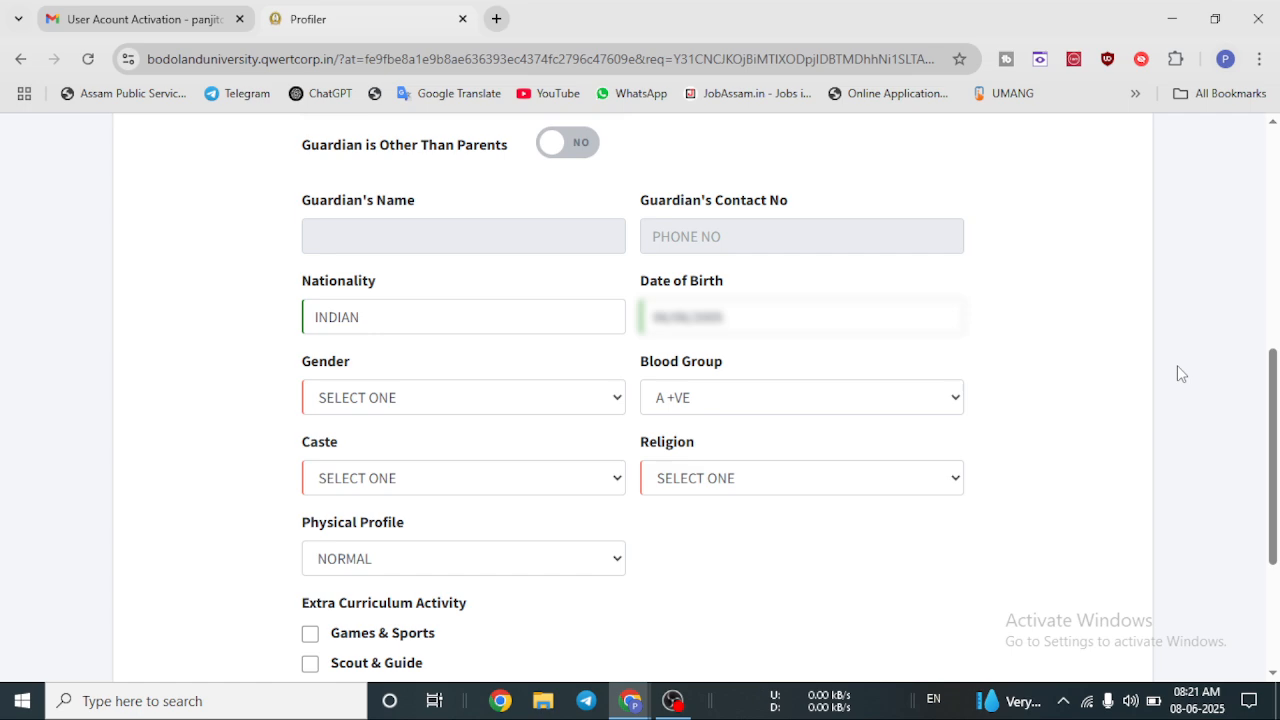
# Set the applicant's gender to FEMALE and the blood group to B -VE.
pyautogui.click(341, 402)
pyautogui.click(345, 482)
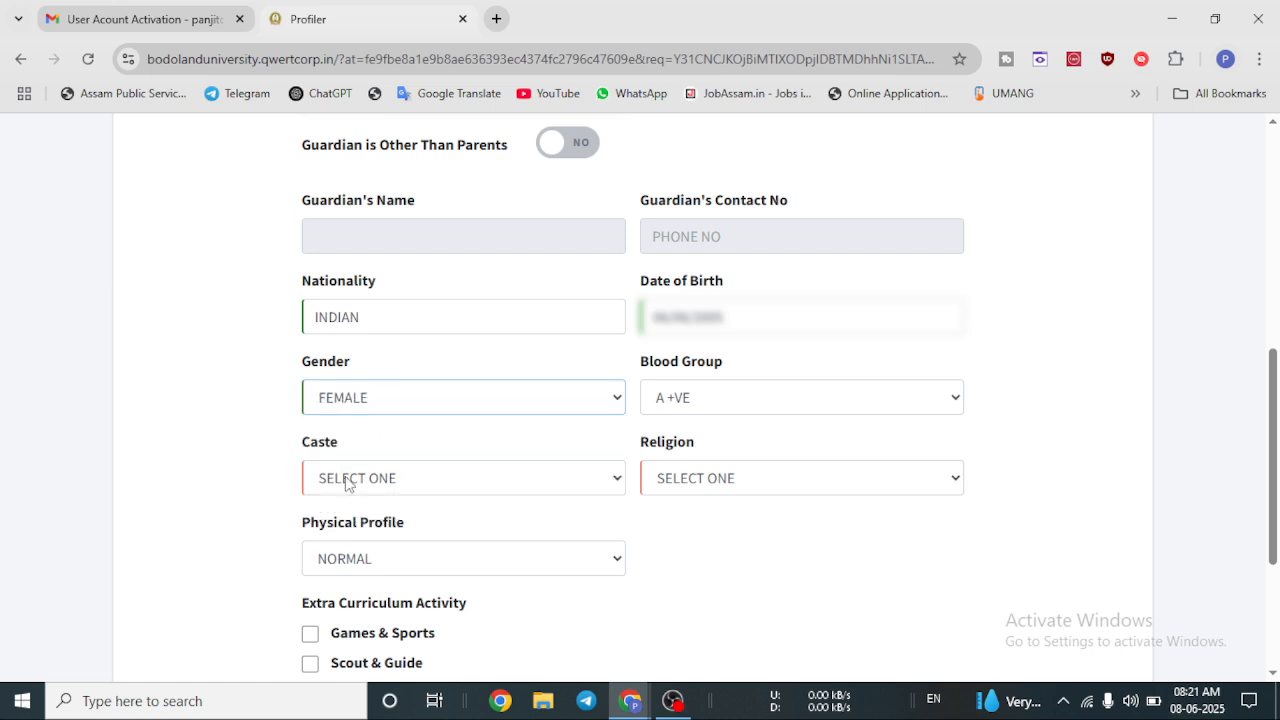
pyautogui.click(675, 405)
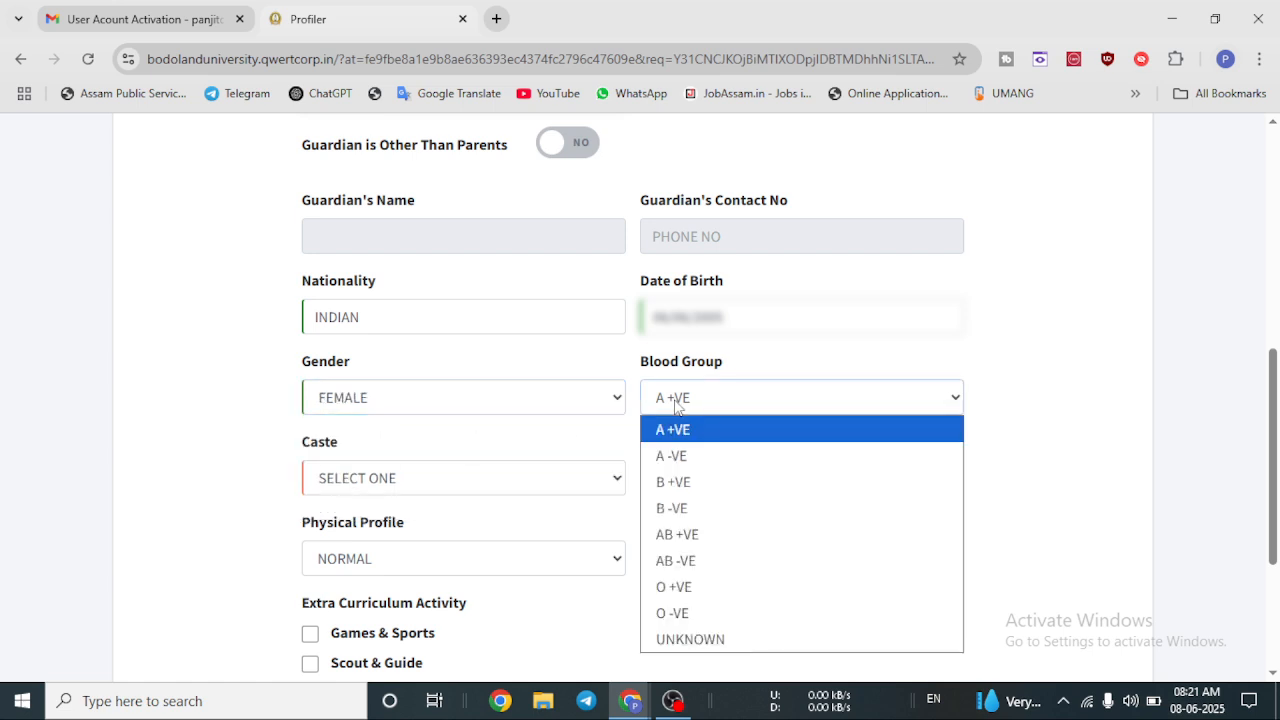
pyautogui.click(668, 506)
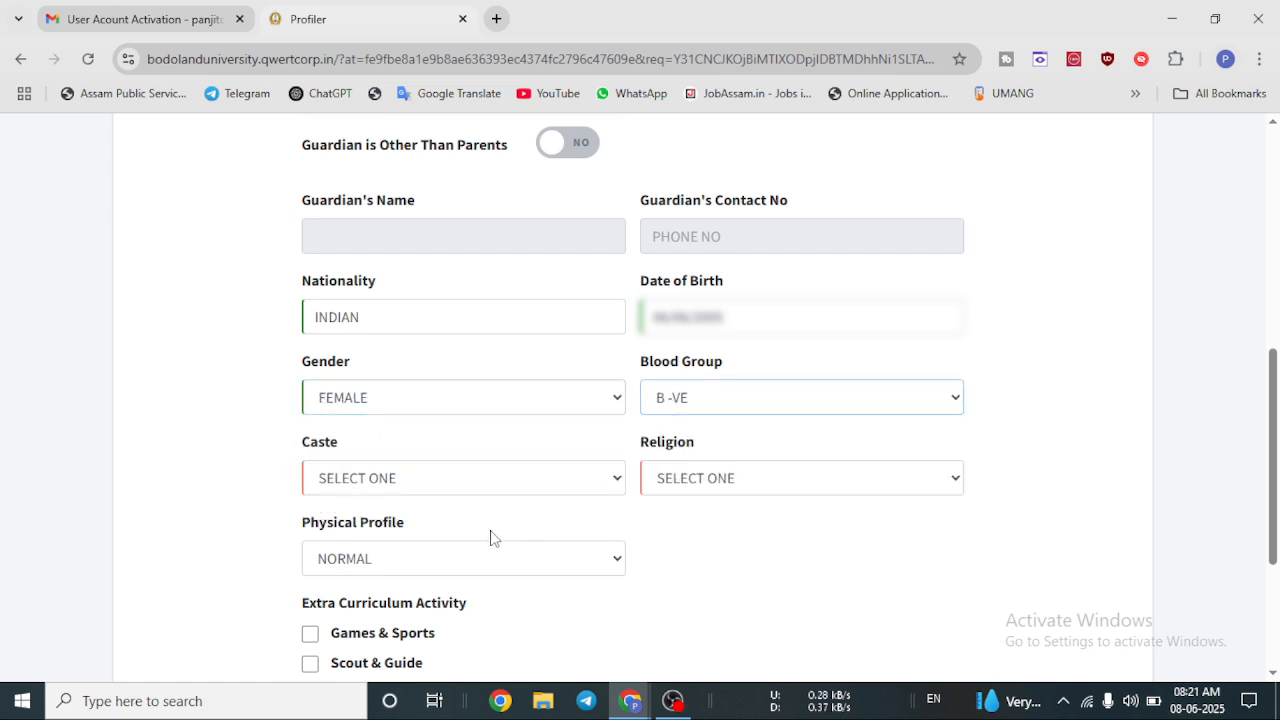
# Set the caste to SC, the religion to HINDUISM and the physical profile to NORMAL.
pyautogui.click(342, 484)
pyautogui.click(339, 590)
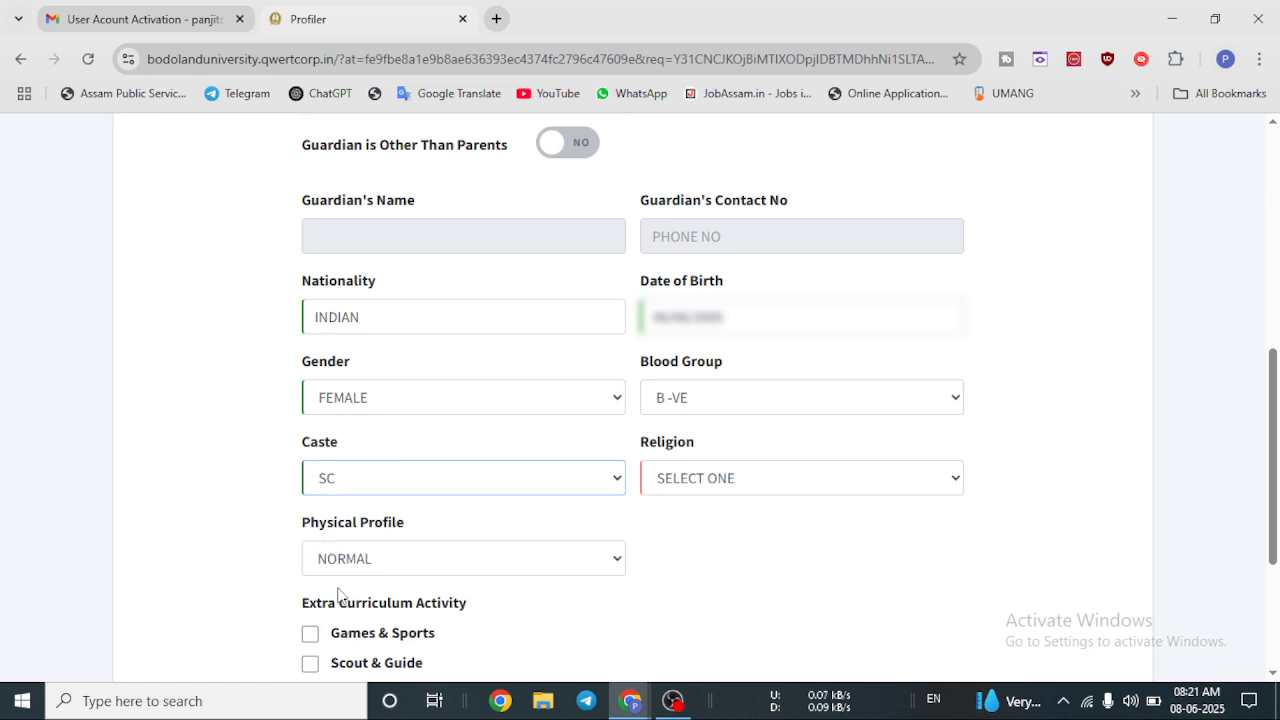
pyautogui.click(683, 482)
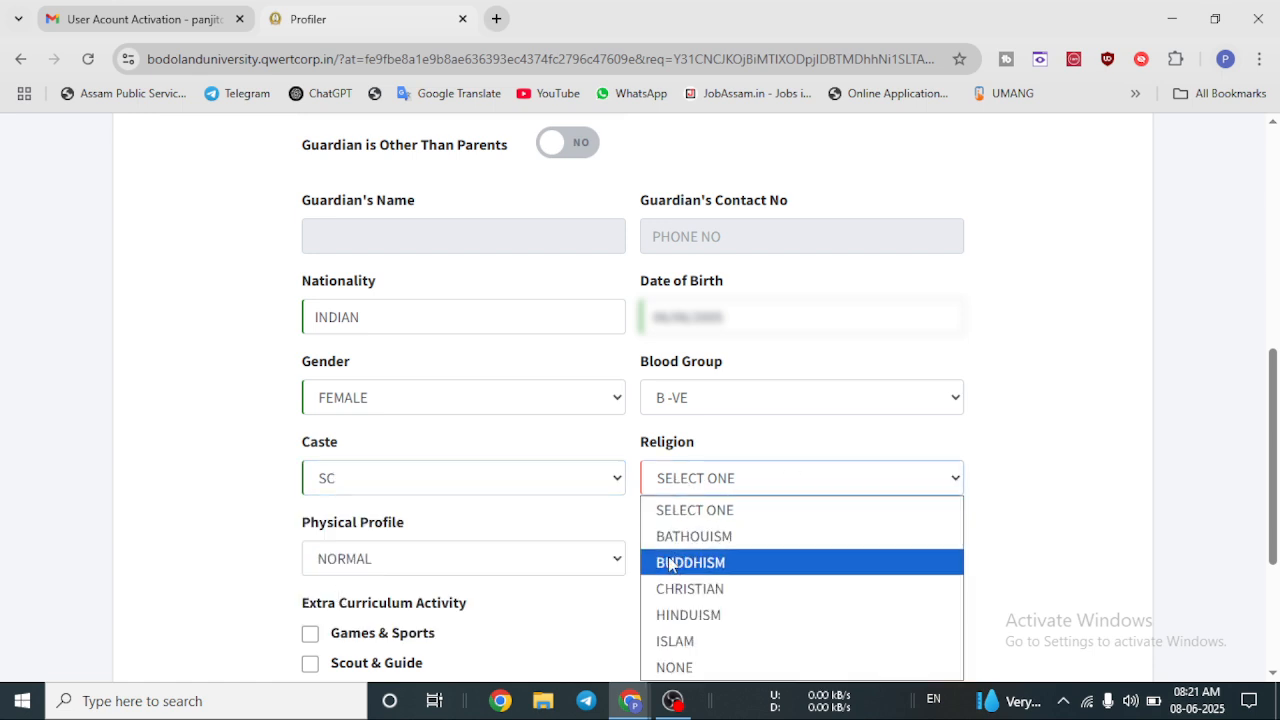
pyautogui.click(678, 615)
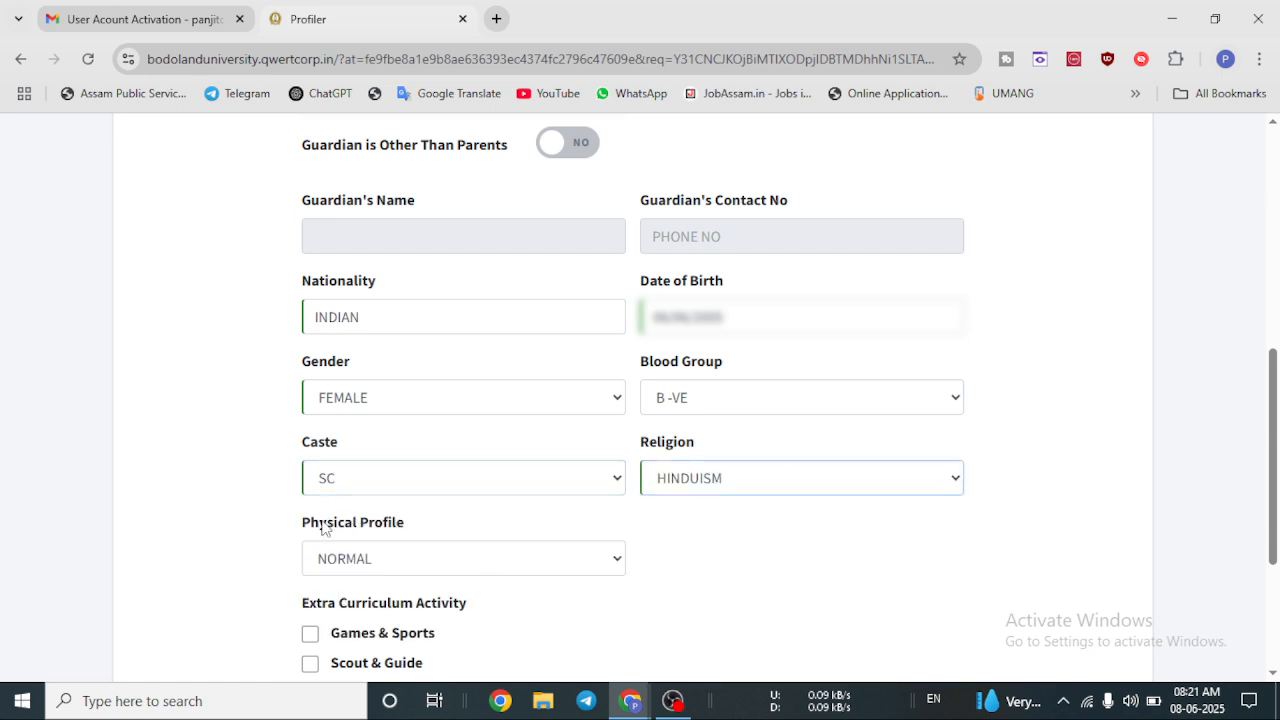
pyautogui.click(361, 560)
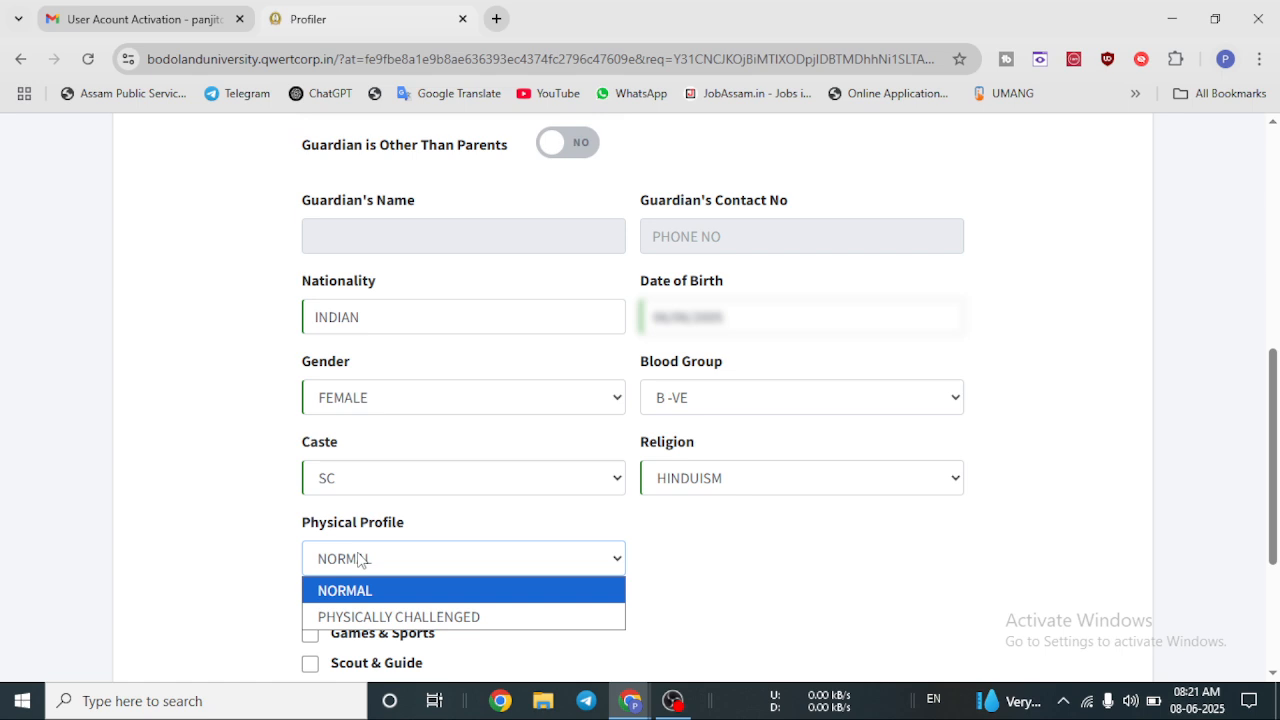
pyautogui.click(345, 591)
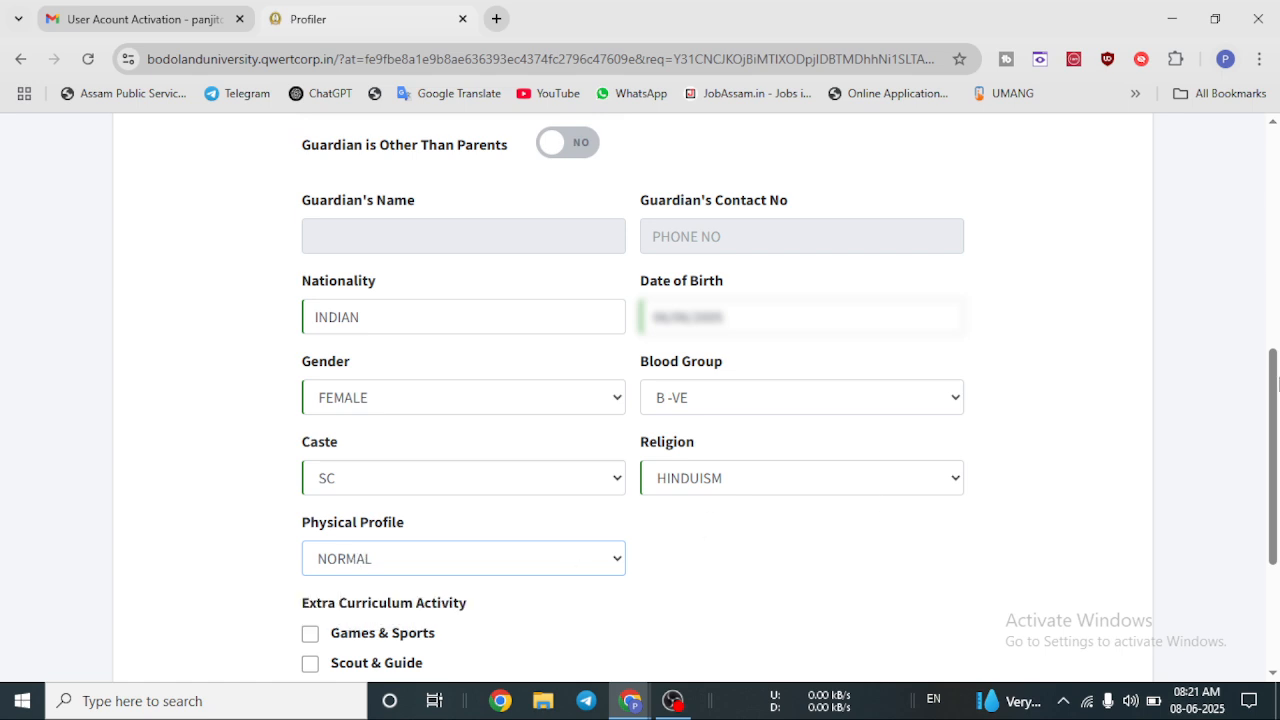
# Review the completed personal details, leave the extra-curricular activities unselected, and save to continue to the qualification stage.
pyautogui.moveTo(1277, 385); pyautogui.dragTo(1277, 453)
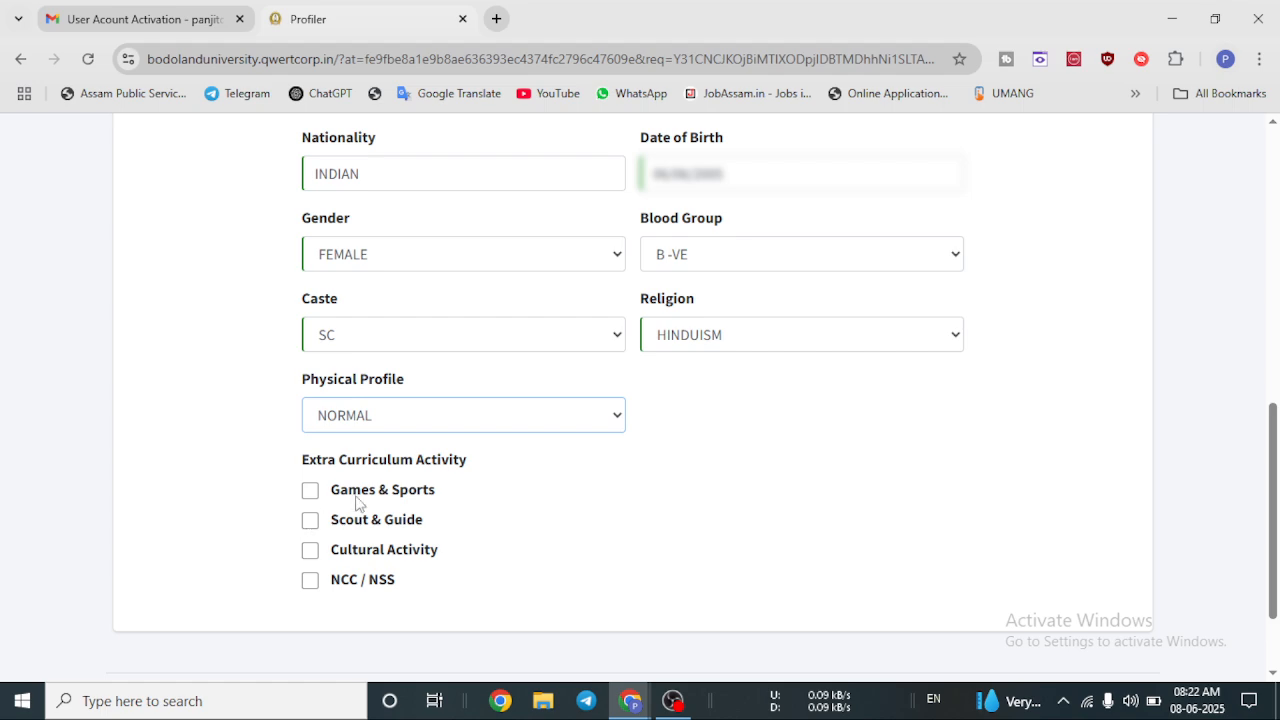
pyautogui.click(1276, 400)
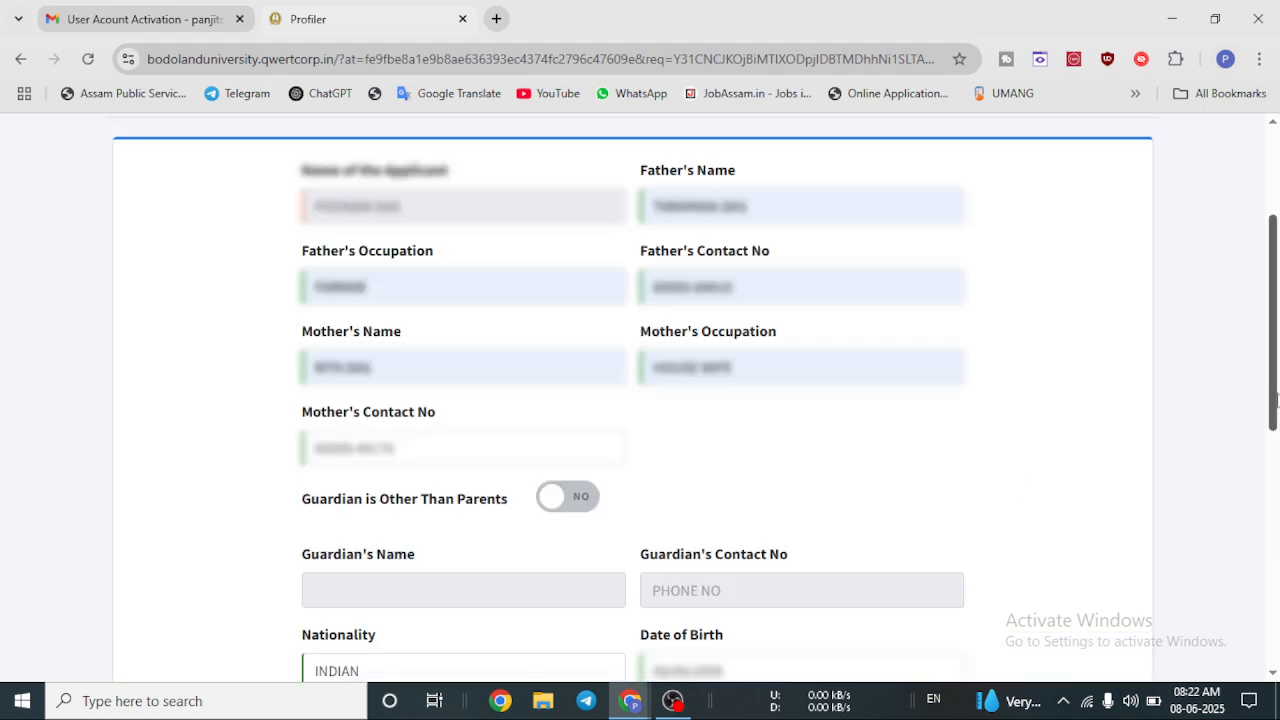
pyautogui.moveTo(1276, 428); pyautogui.dragTo(1276, 622)
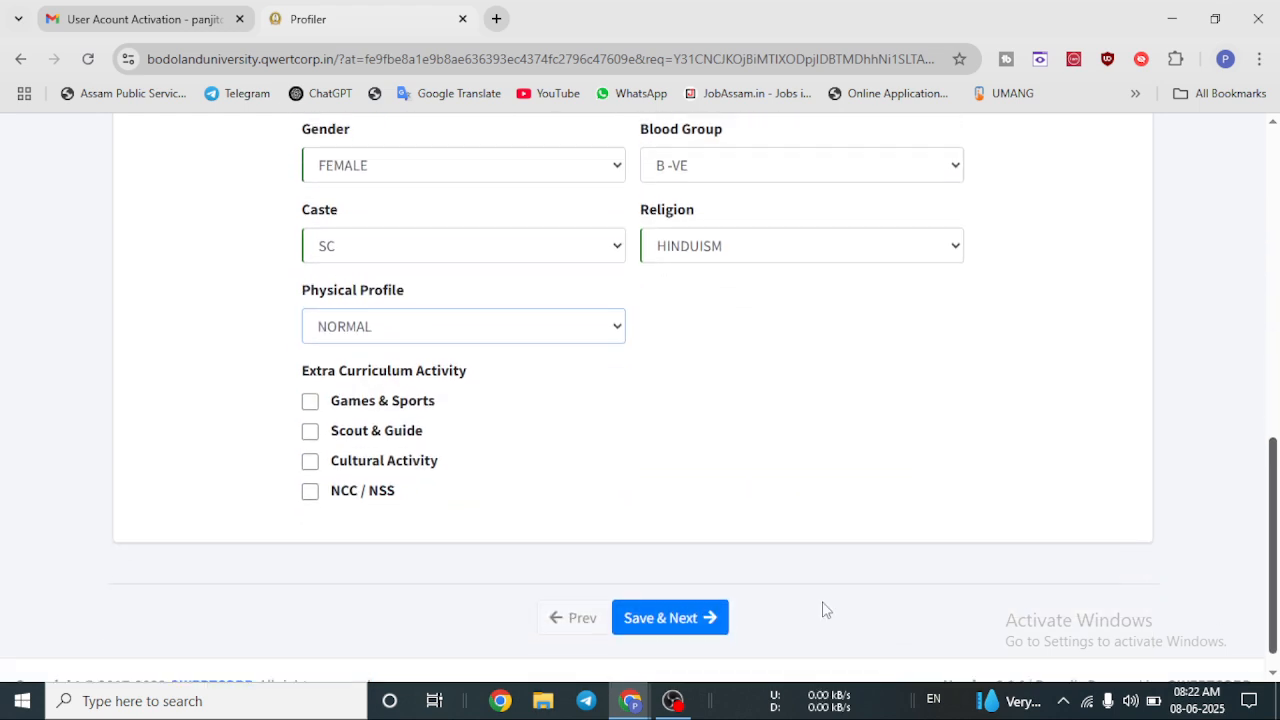
pyautogui.click(655, 618)
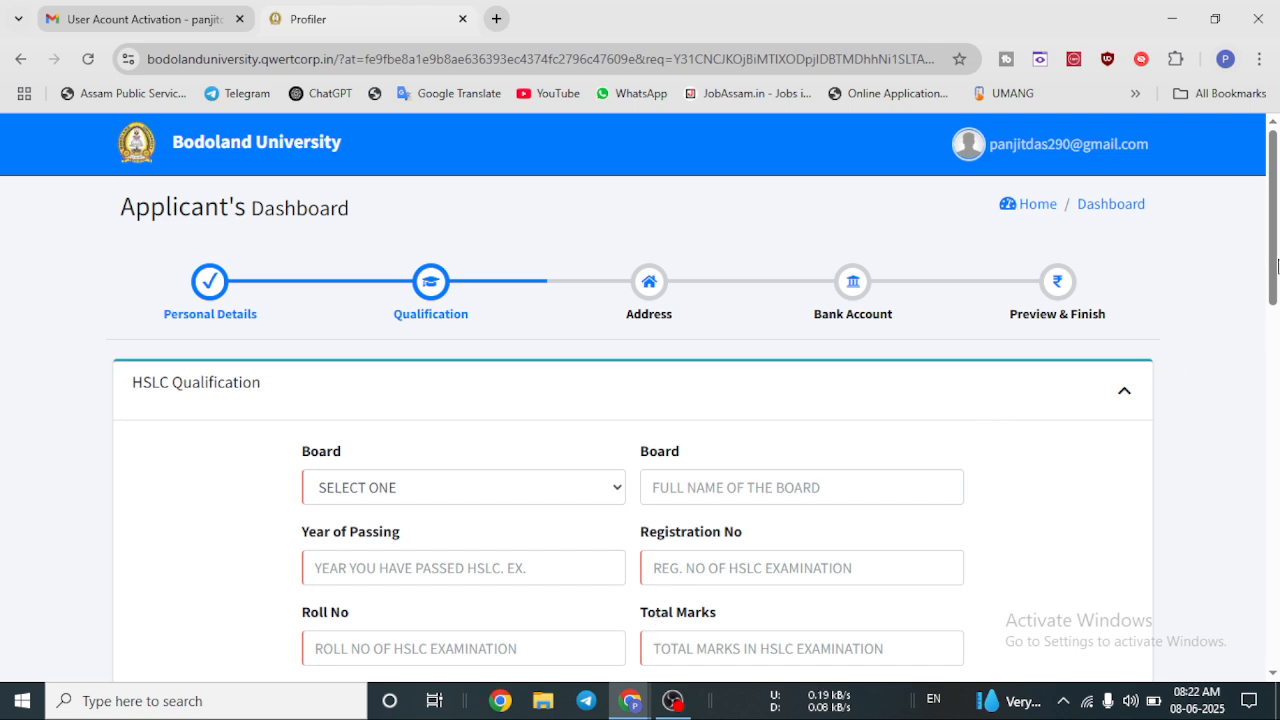
# Set the HSLC board to SEBA and fill in the year of passing, registration number and roll number.
pyautogui.moveTo(1277, 265); pyautogui.dragTo(1277, 333)
pyautogui.click(372, 286)
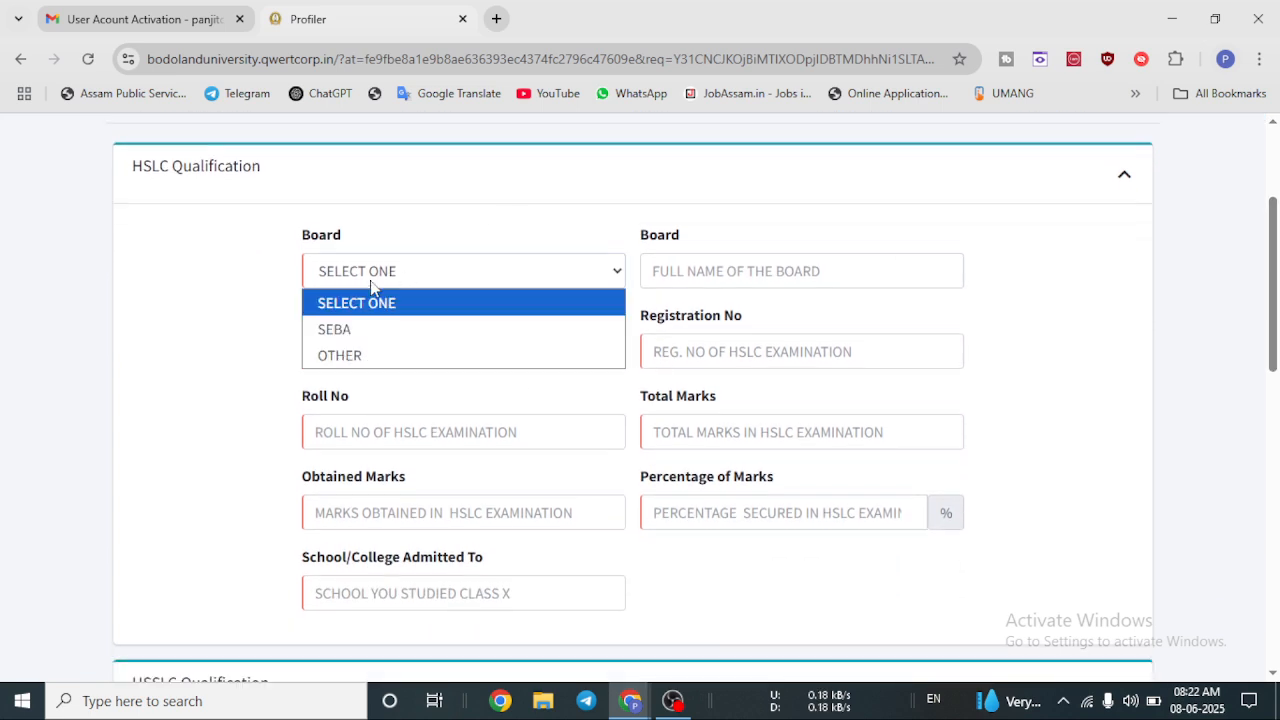
pyautogui.click(336, 331)
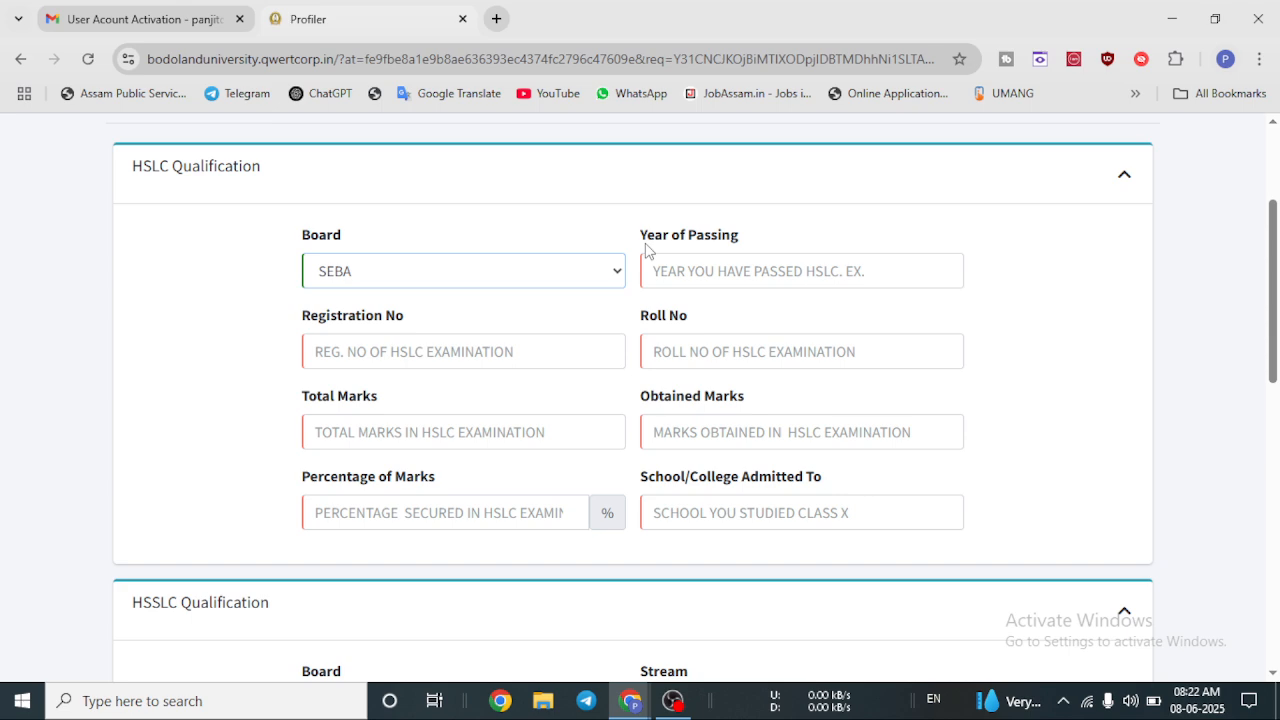
pyautogui.click(742, 277)
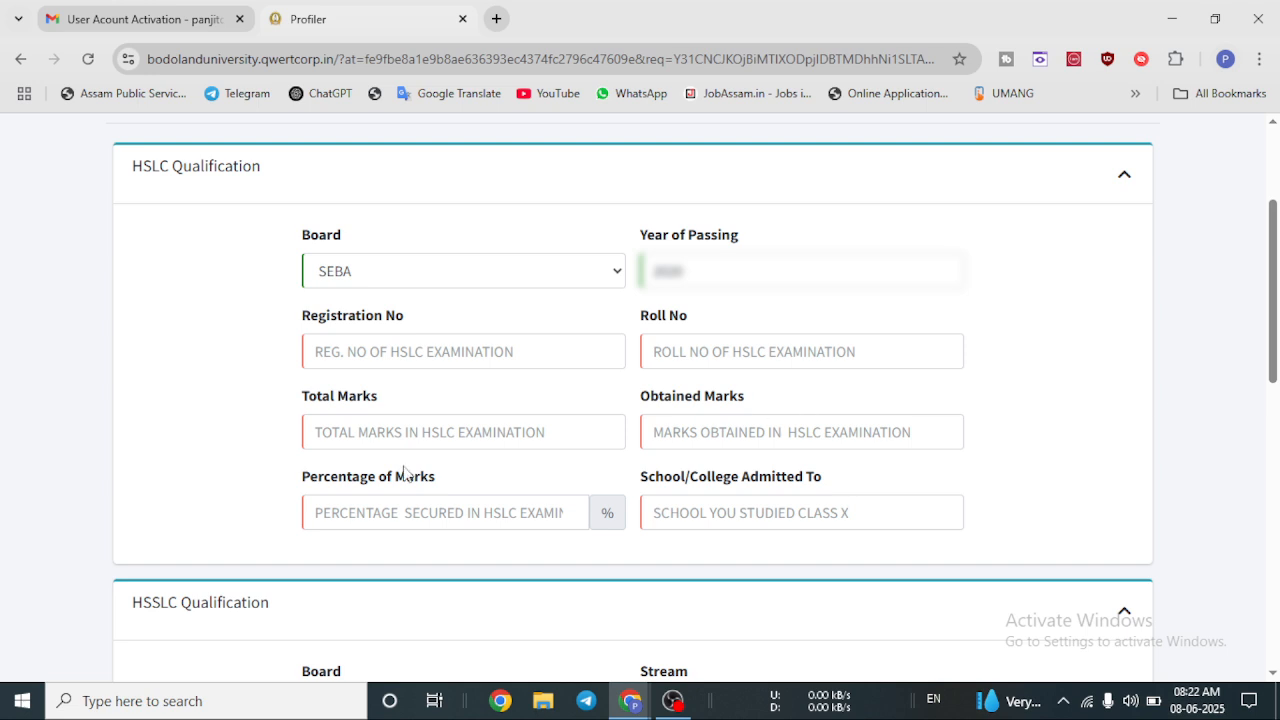
pyautogui.click(380, 345)
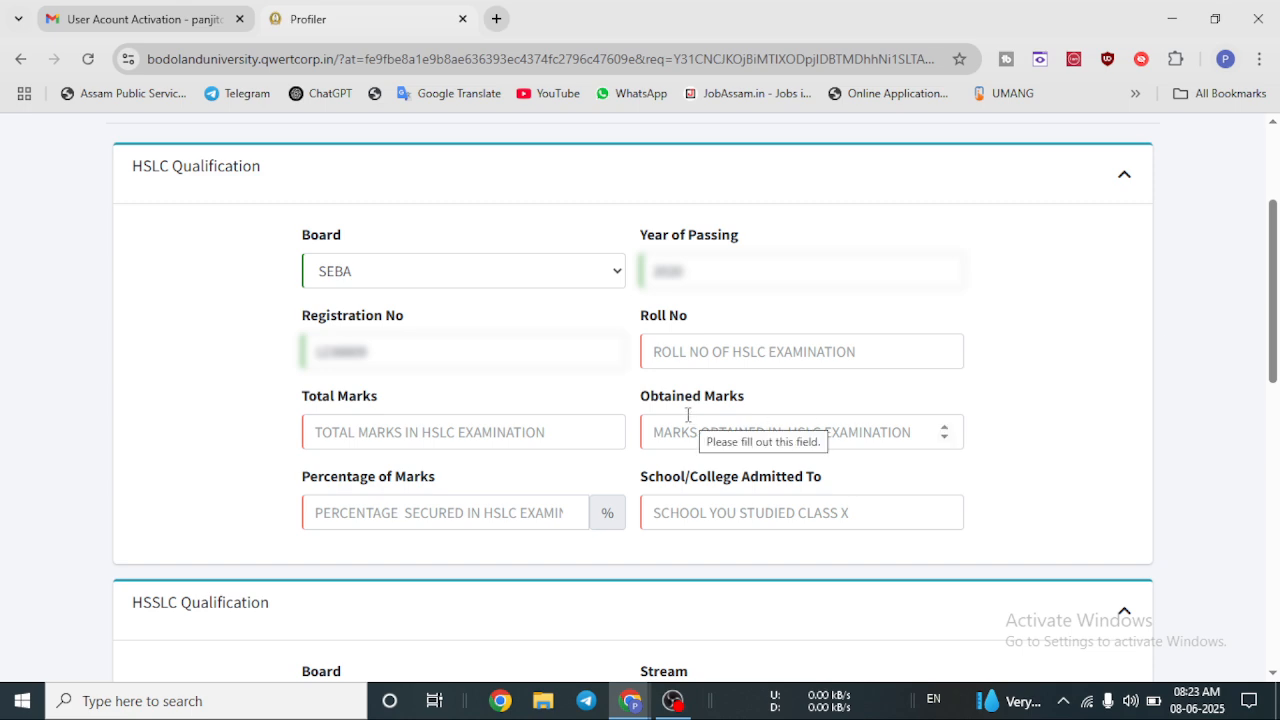
pyautogui.click(677, 351)
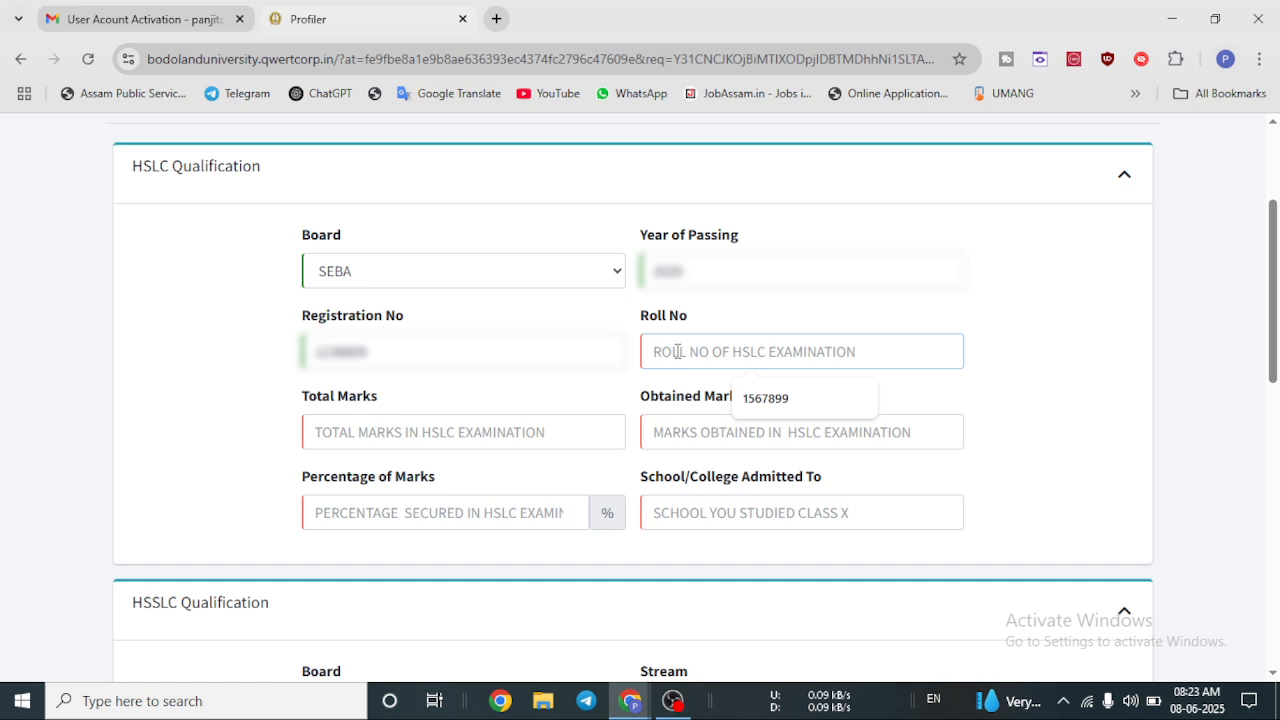
pyautogui.click(765, 398)
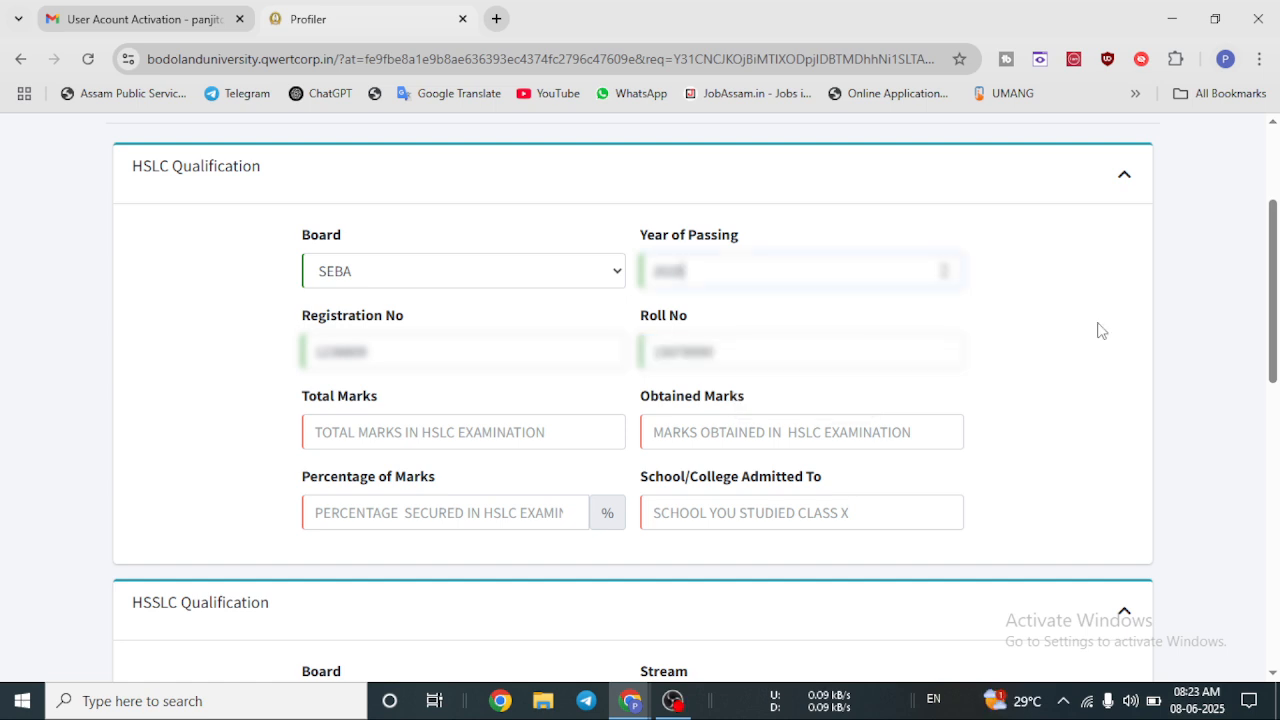
# Enter 600 total marks and 423 obtained marks for HSLC, and fill in the school attended.
pyautogui.click(398, 434)
pyautogui.write('6')
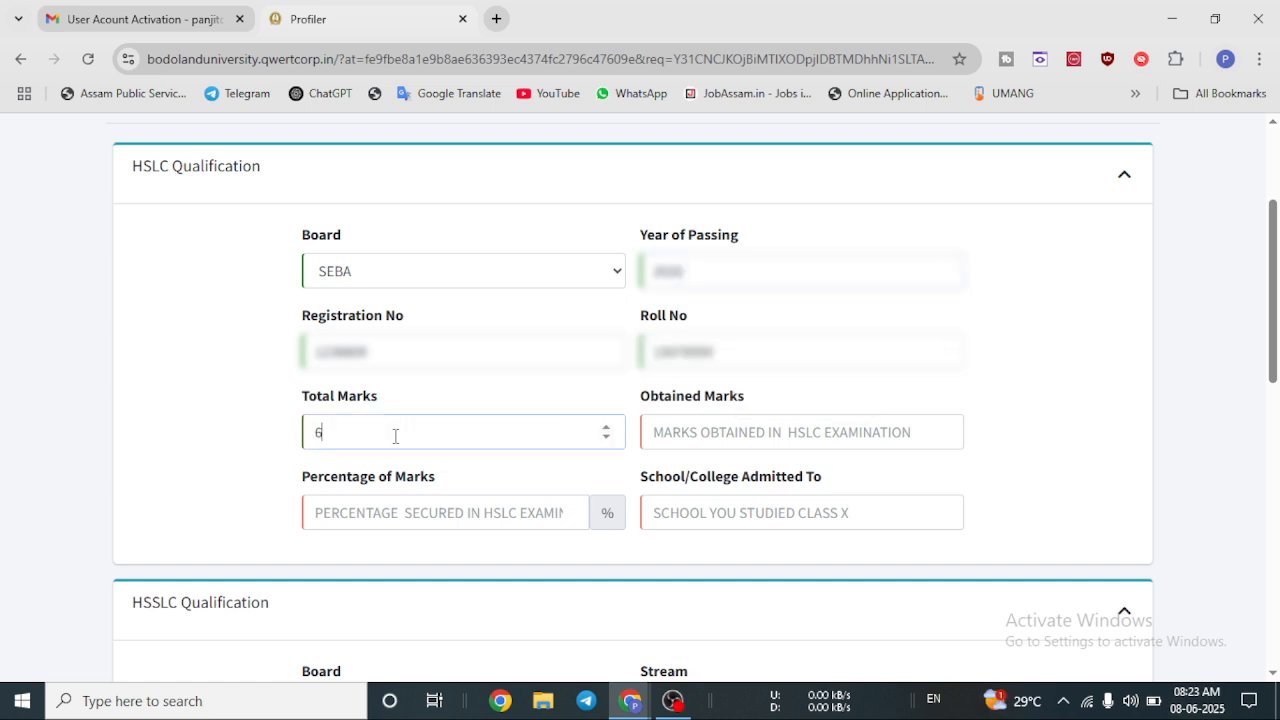
pyautogui.write('00')
pyautogui.click(690, 432)
pyautogui.write('423')
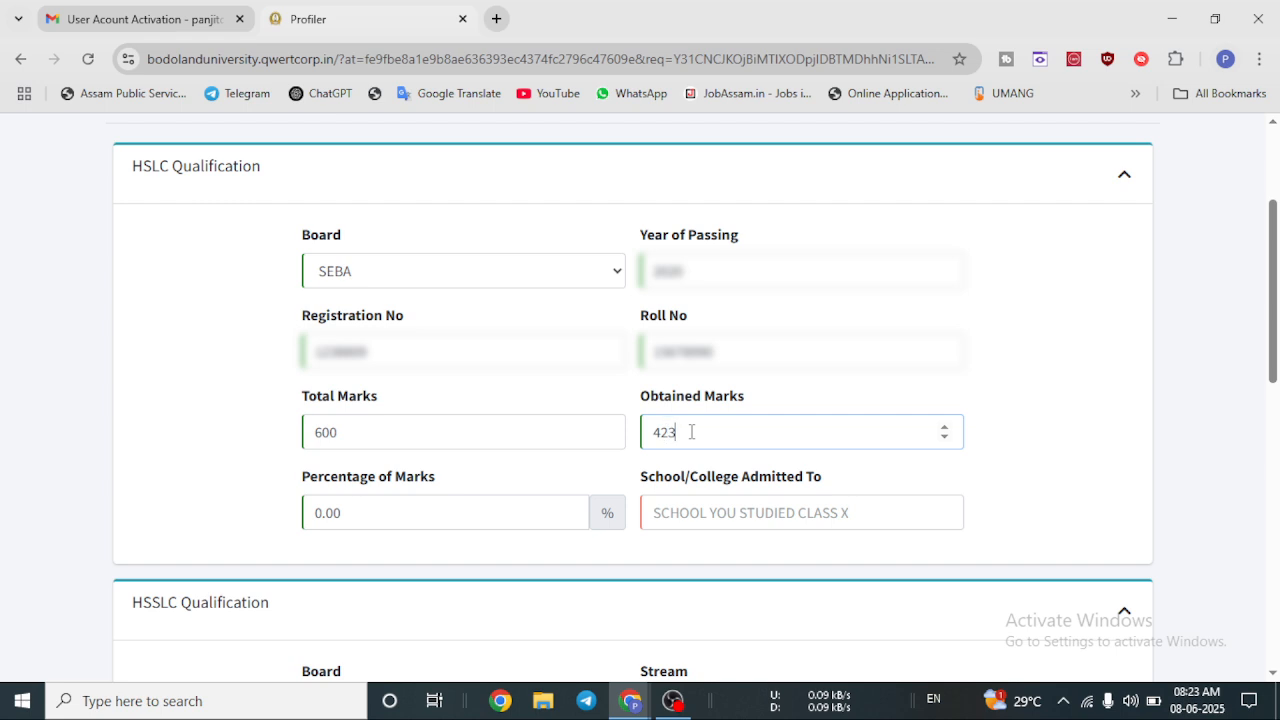
pyautogui.click(483, 505)
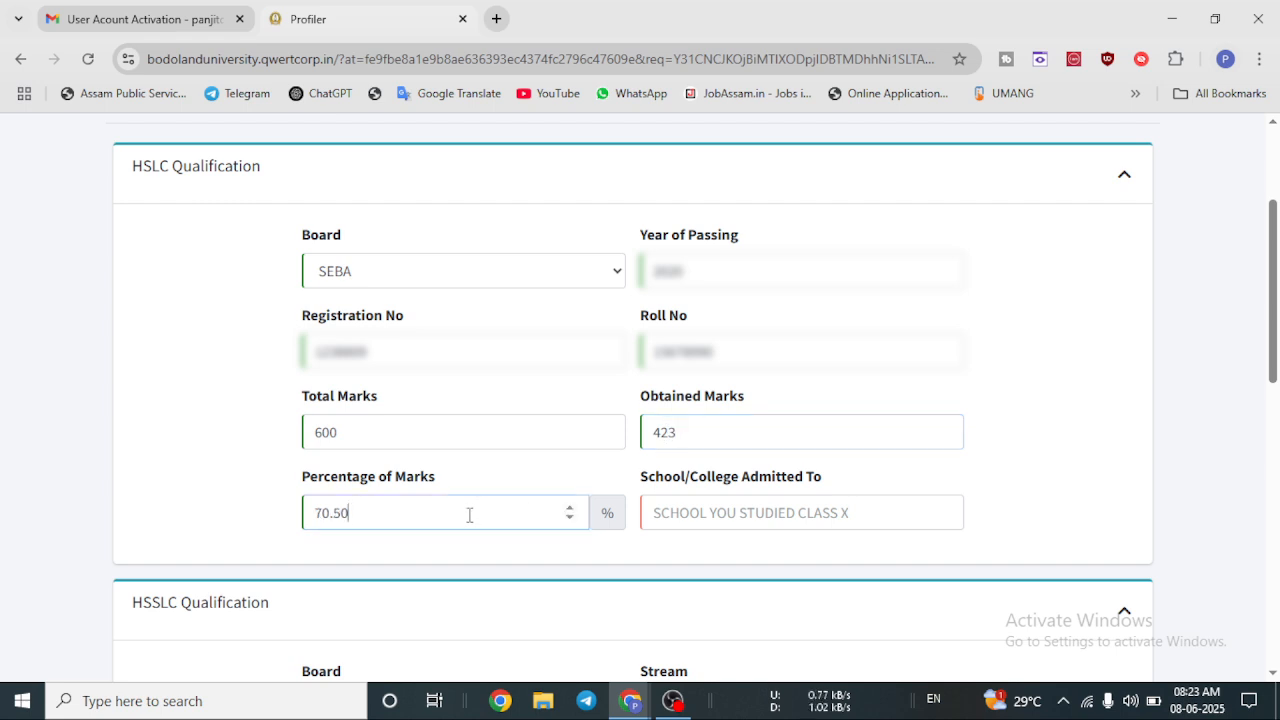
pyautogui.click(689, 511)
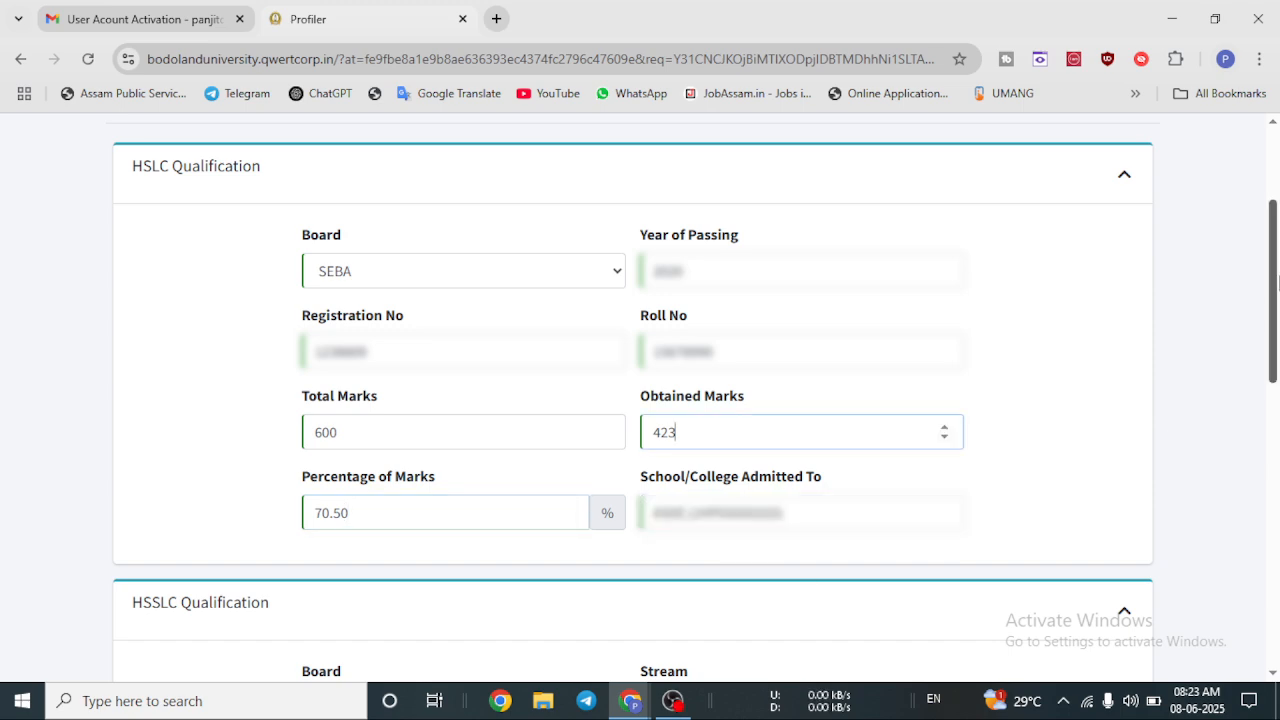
# Set the HSSLC board to AHSEC and the stream to SCIENCE, and fill in the year of passing, registration number and roll number.
pyautogui.scroll(-4, 1277, 283)
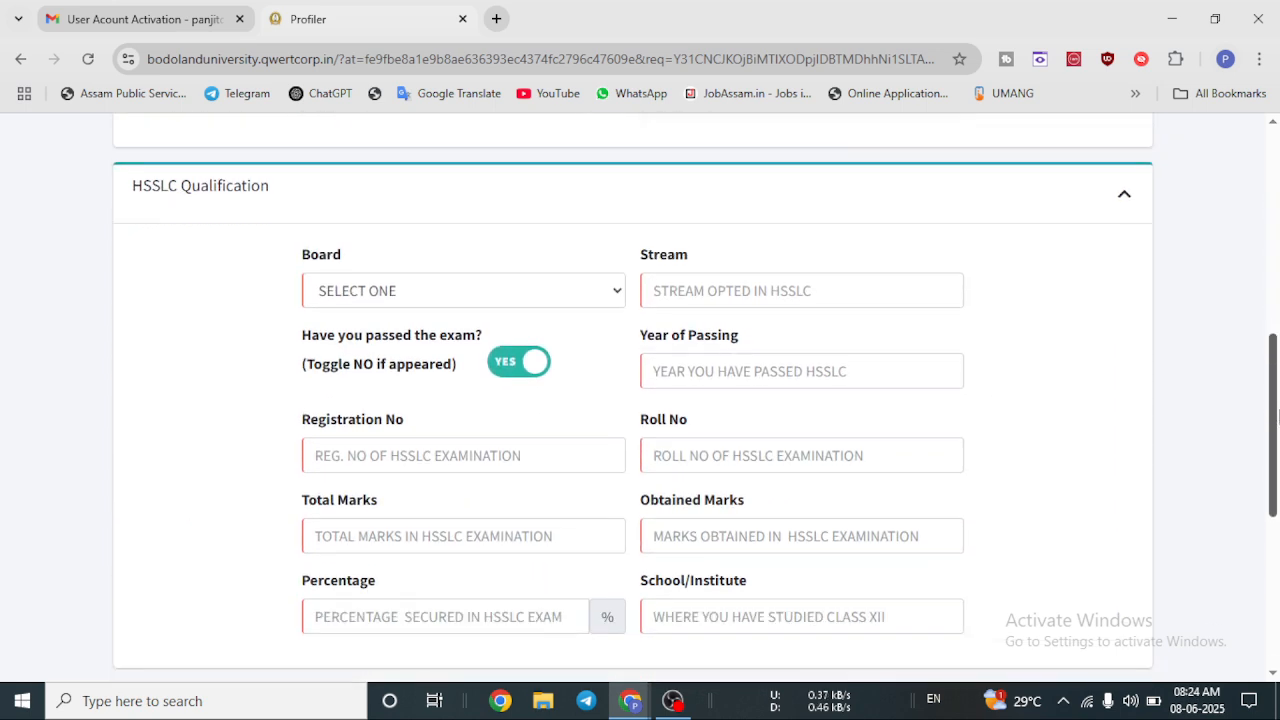
pyautogui.click(391, 294)
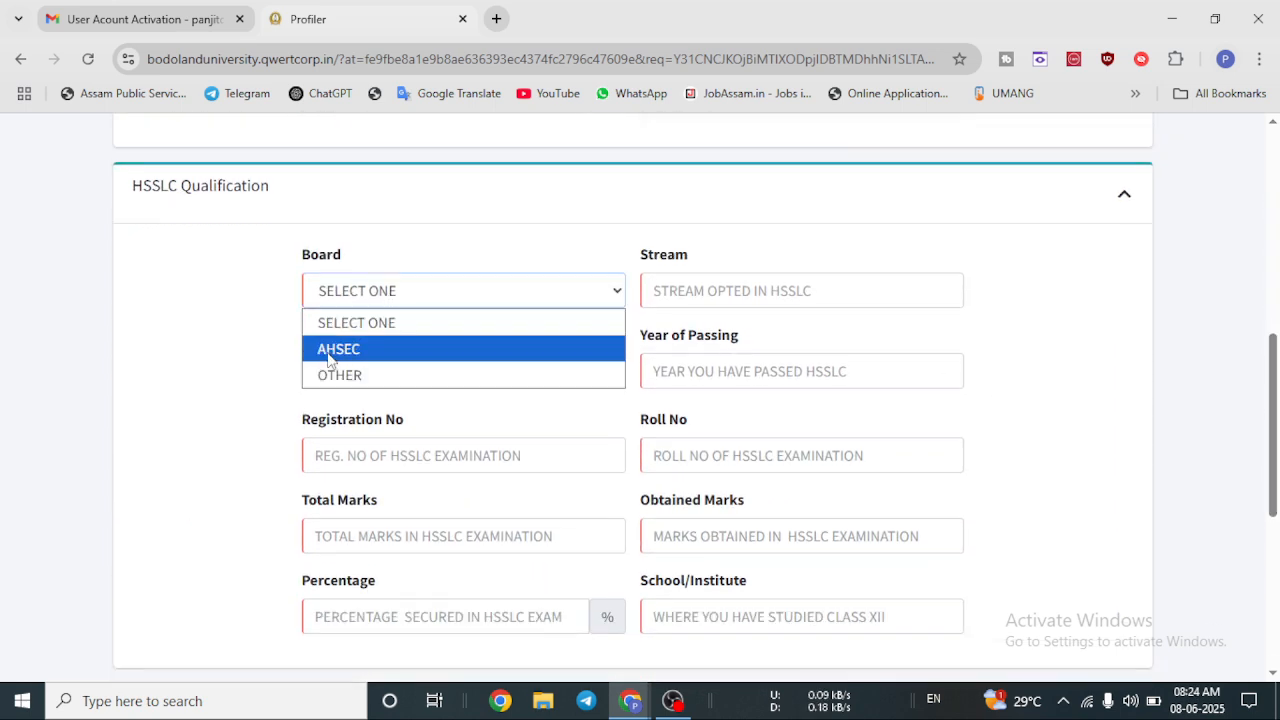
pyautogui.click(334, 351)
pyautogui.click(670, 291)
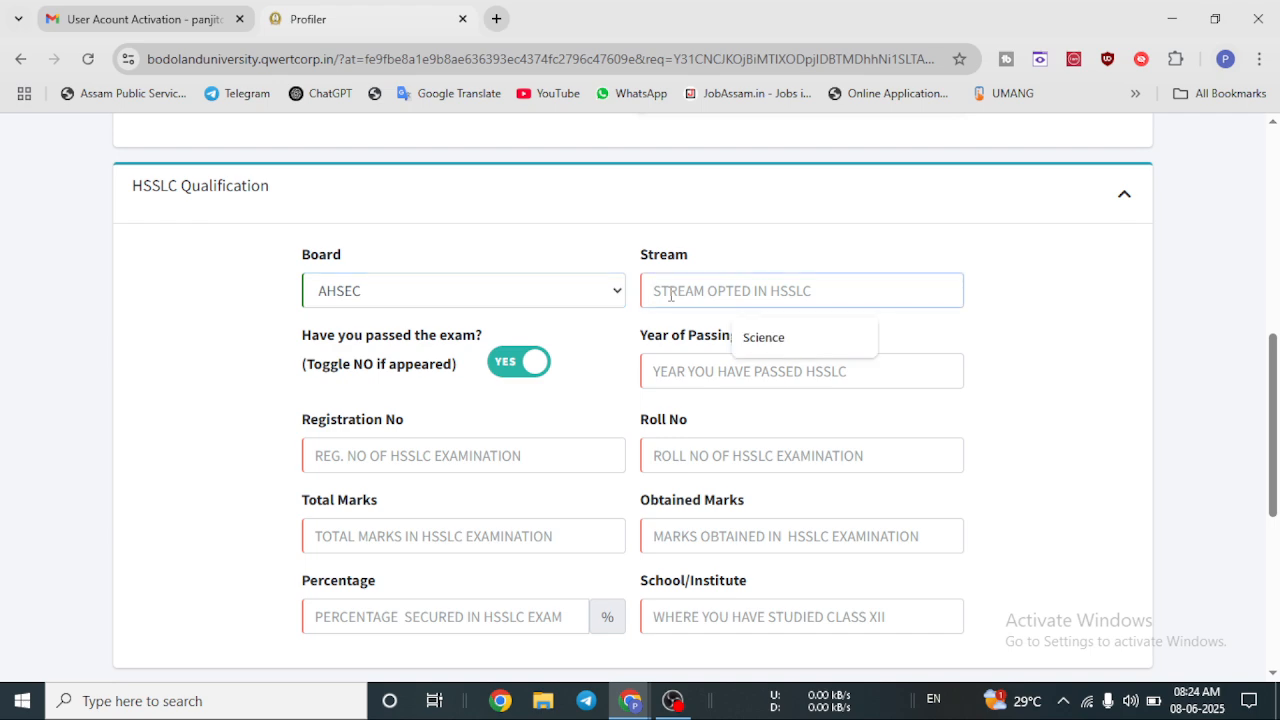
pyautogui.click(752, 340)
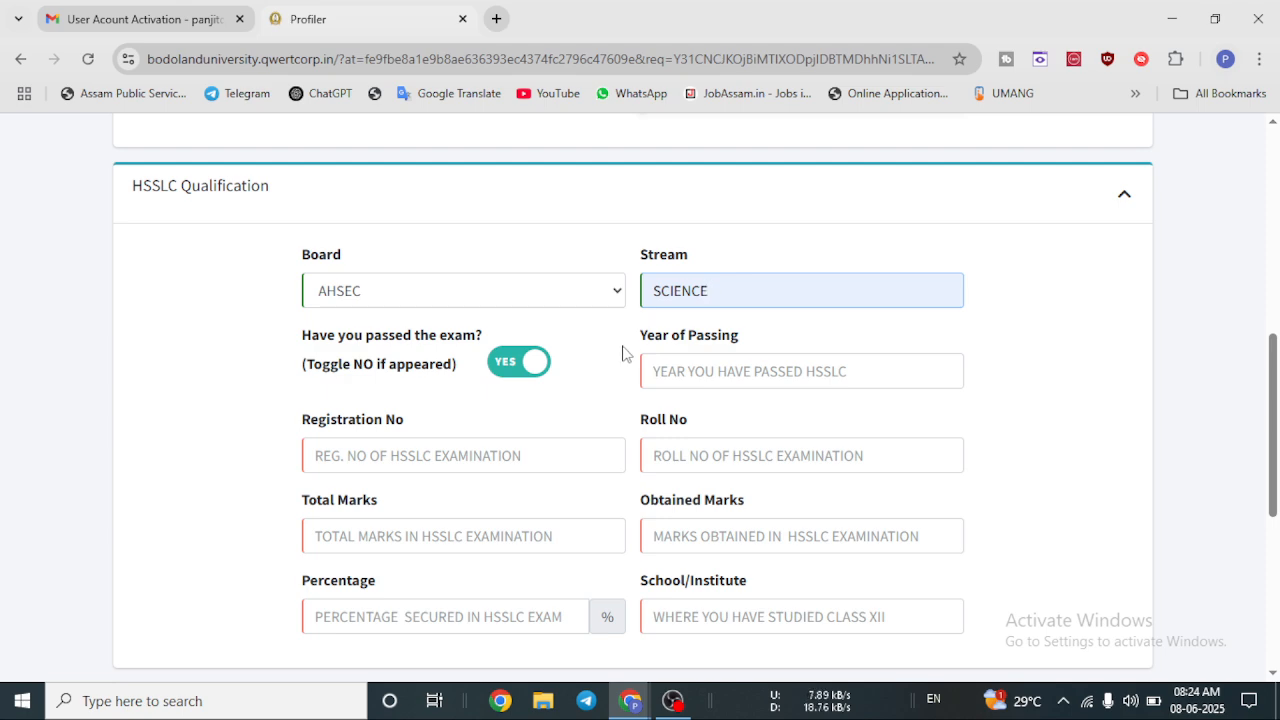
pyautogui.click(678, 375)
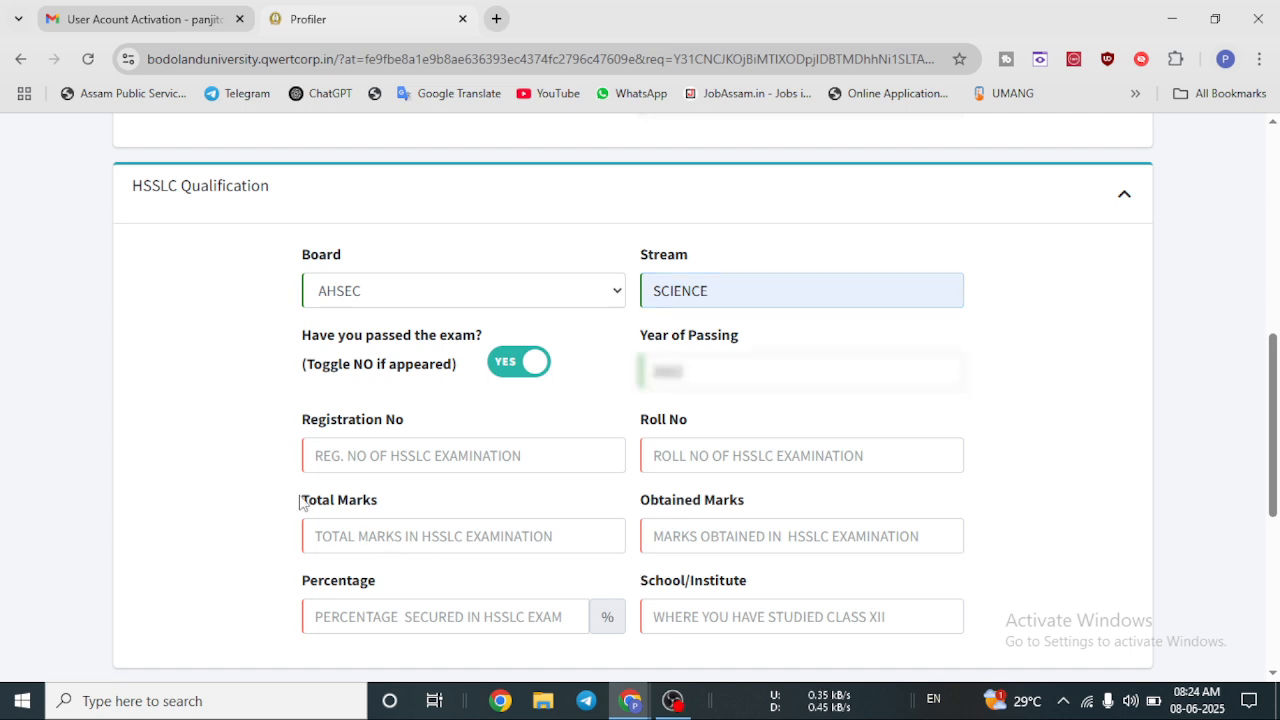
pyautogui.click(354, 456)
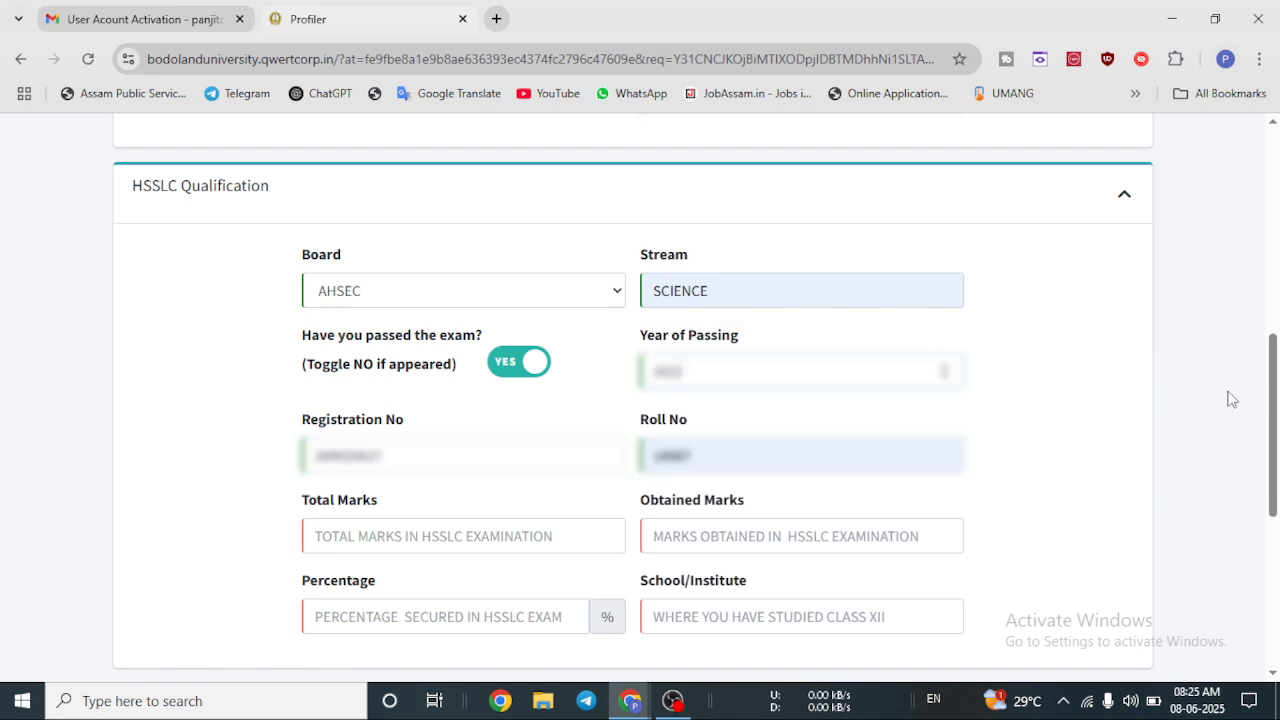
# Enter 500 total marks and 369 obtained marks for HSSLC, with B.H. College Howly as the institute.
pyautogui.moveTo(1273, 412); pyautogui.dragTo(1273, 433)
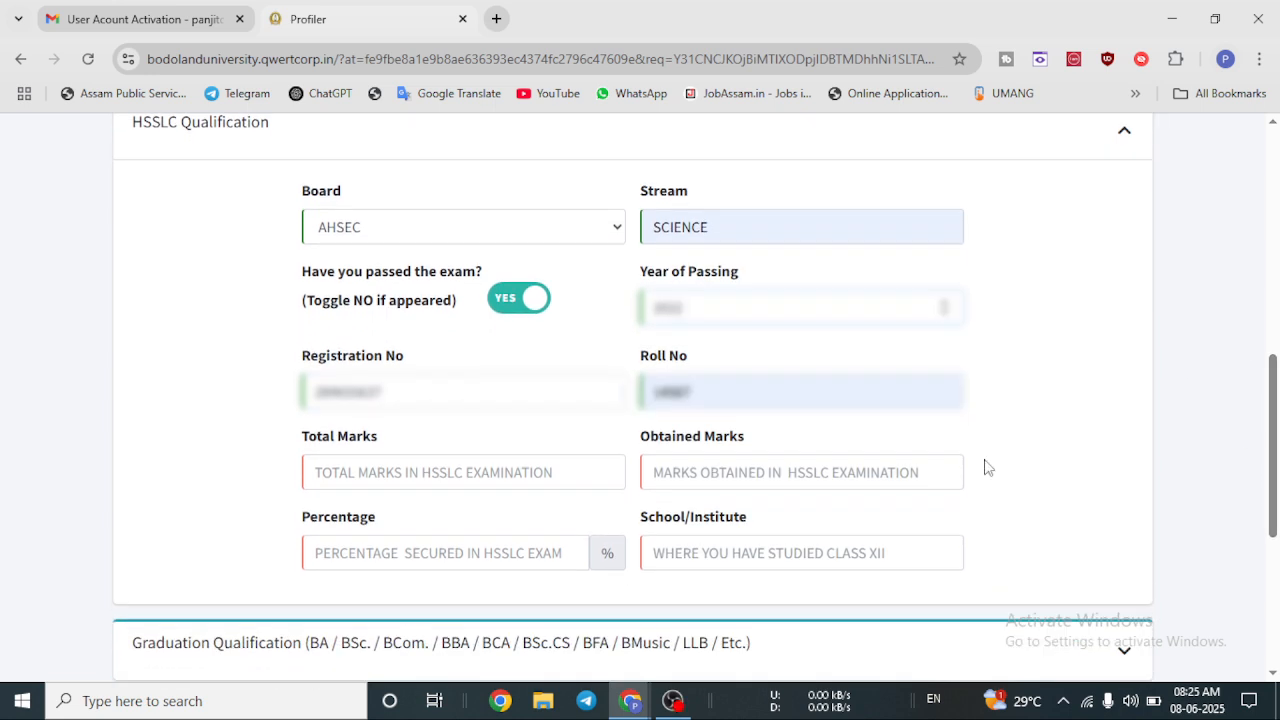
pyautogui.click(480, 476)
pyautogui.write('5')
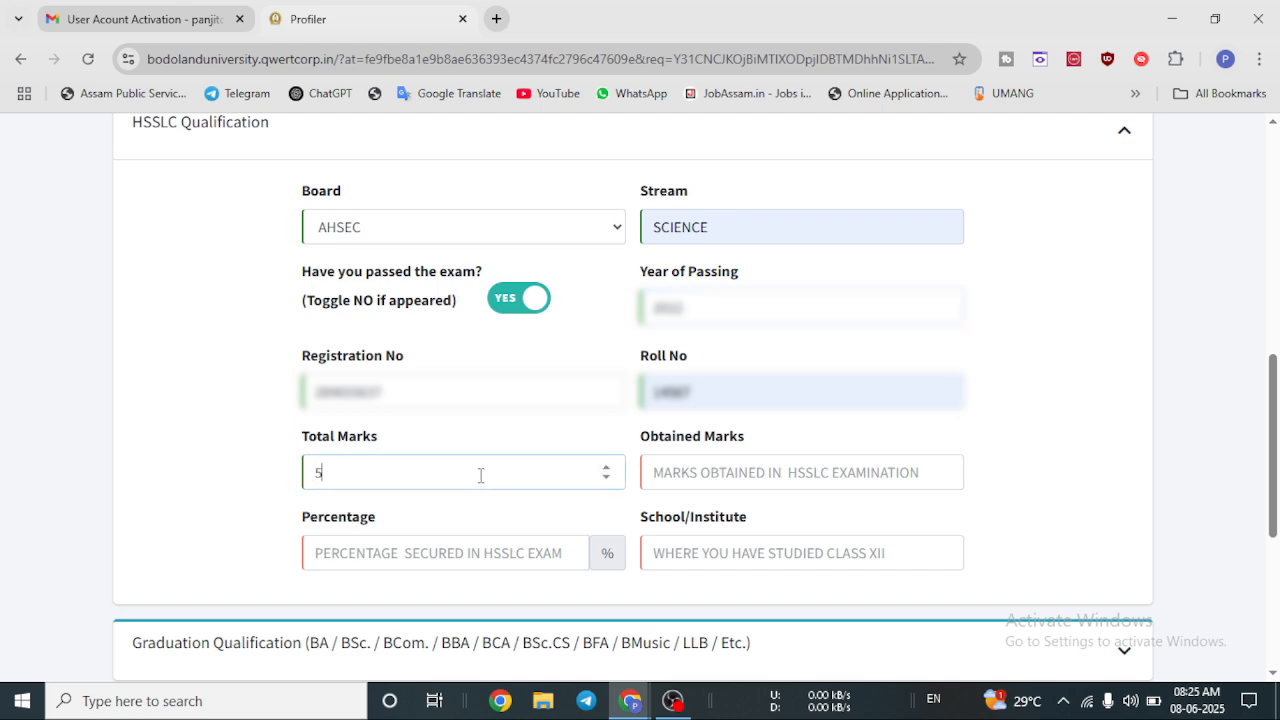
pyautogui.write('00')
pyautogui.click(689, 475)
pyautogui.write('3')
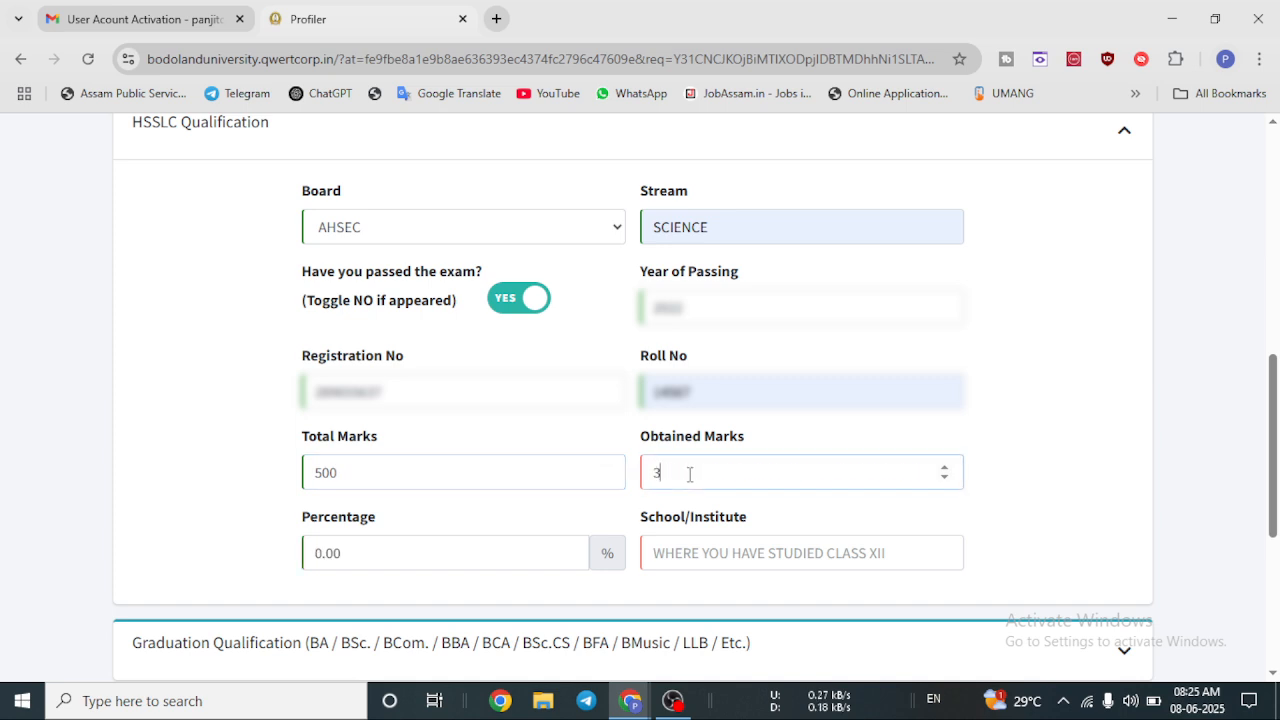
pyautogui.write('69')
pyautogui.click(511, 545)
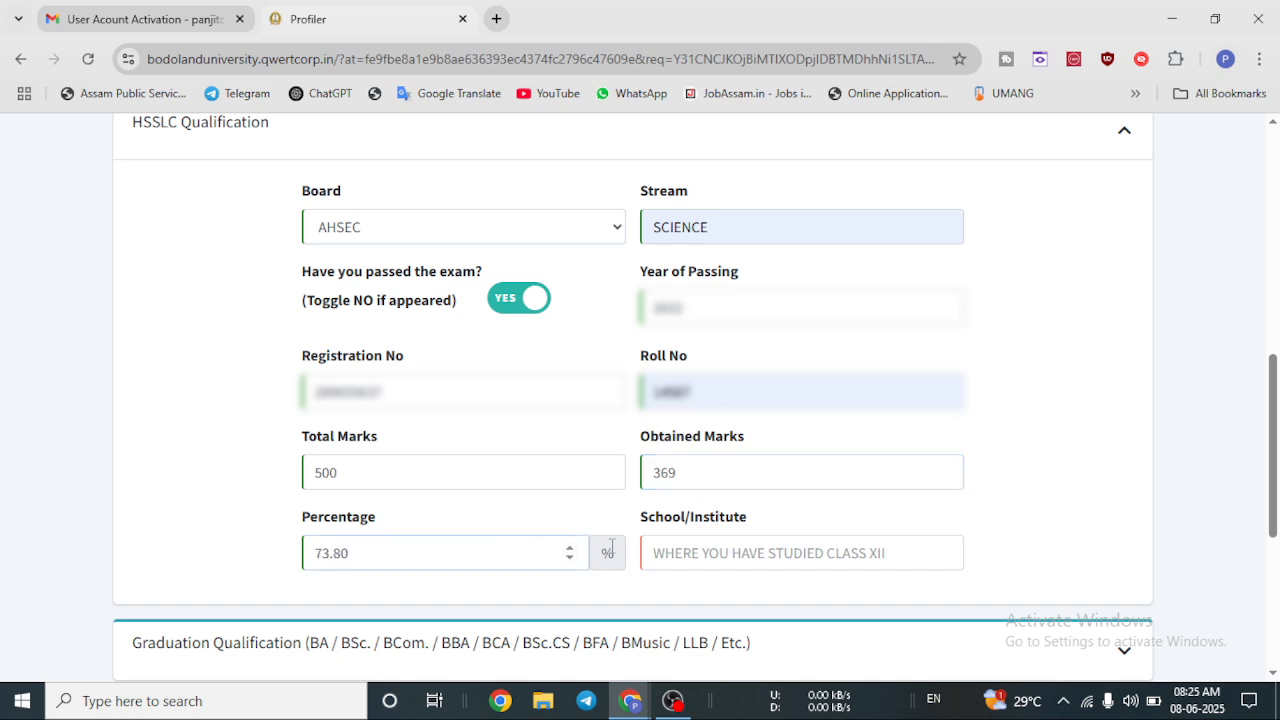
pyautogui.click(704, 550)
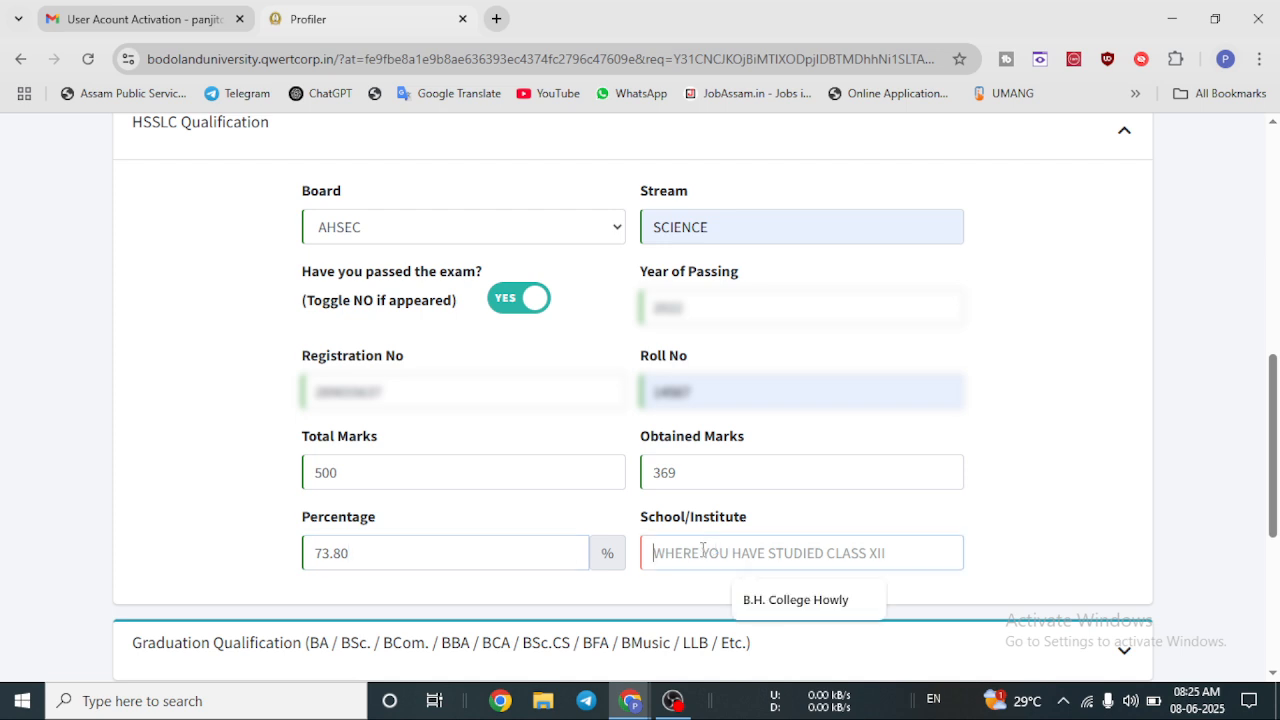
pyautogui.click(770, 602)
# Expand the Graduation Qualification section, enter B.SC as the qualification name and set the registered university to OTHER.
pyautogui.moveTo(1272, 428); pyautogui.dragTo(1277, 500)
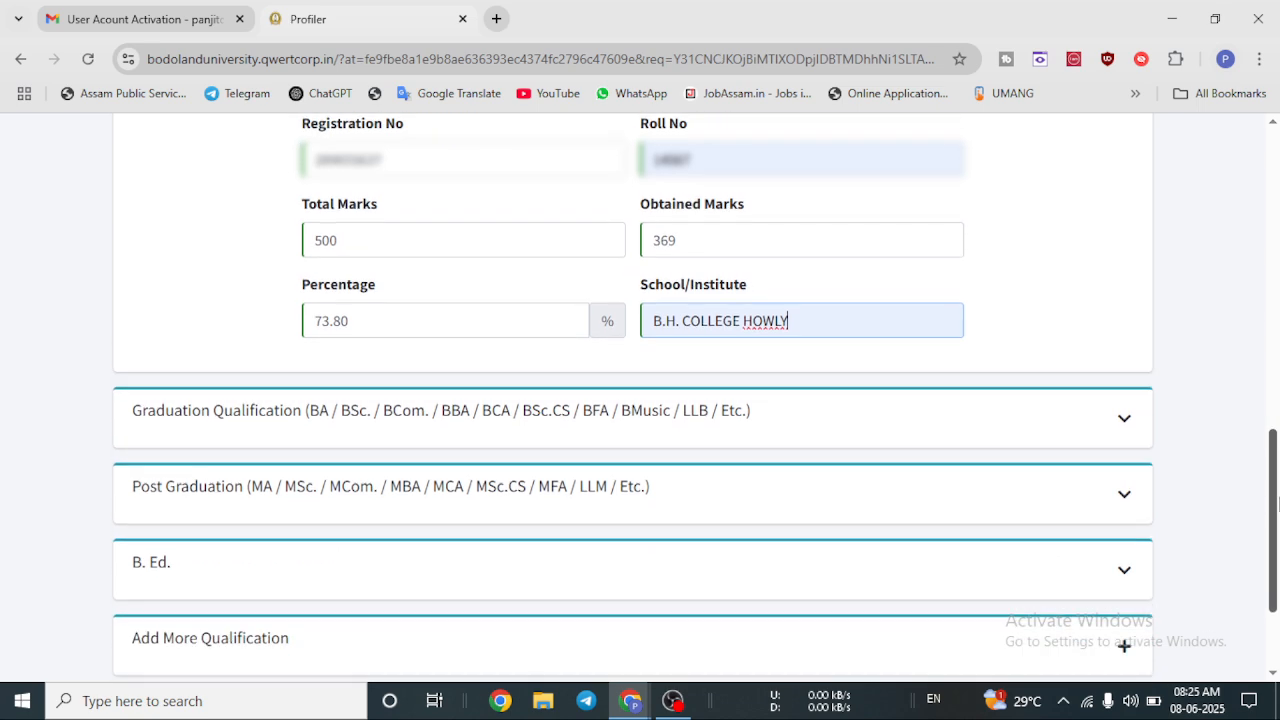
pyautogui.click(1124, 380)
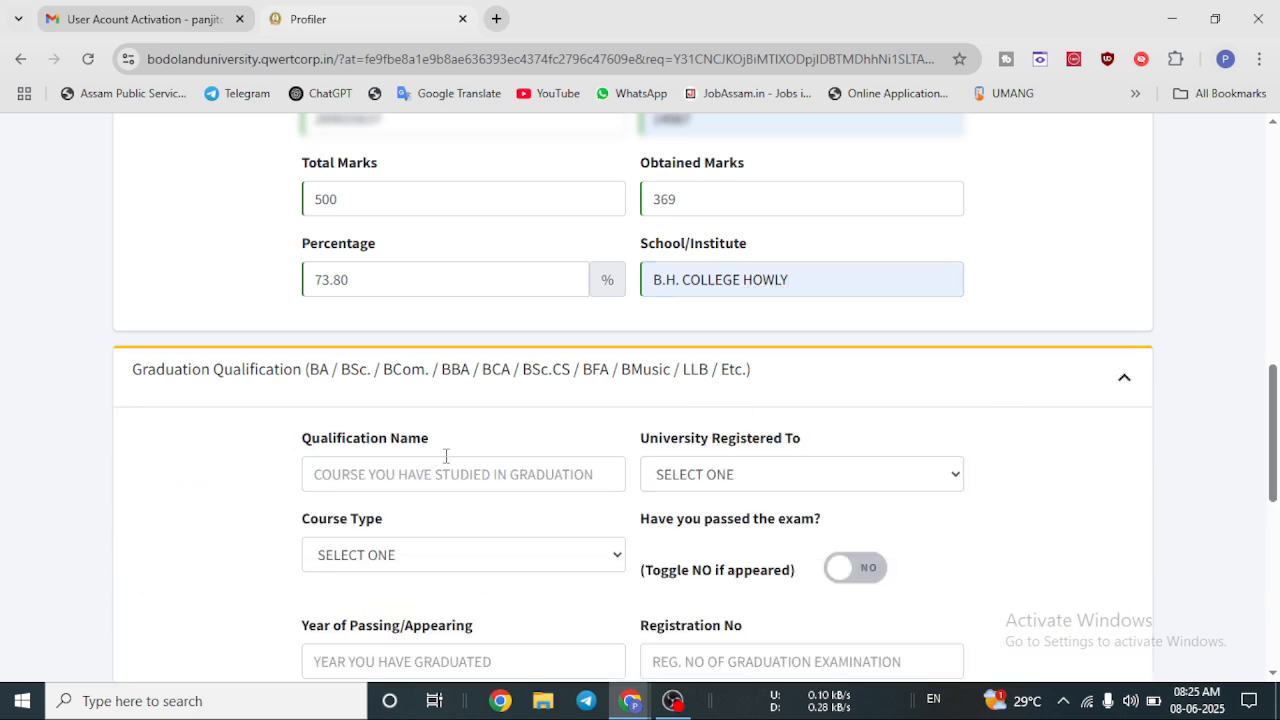
pyautogui.click(430, 473)
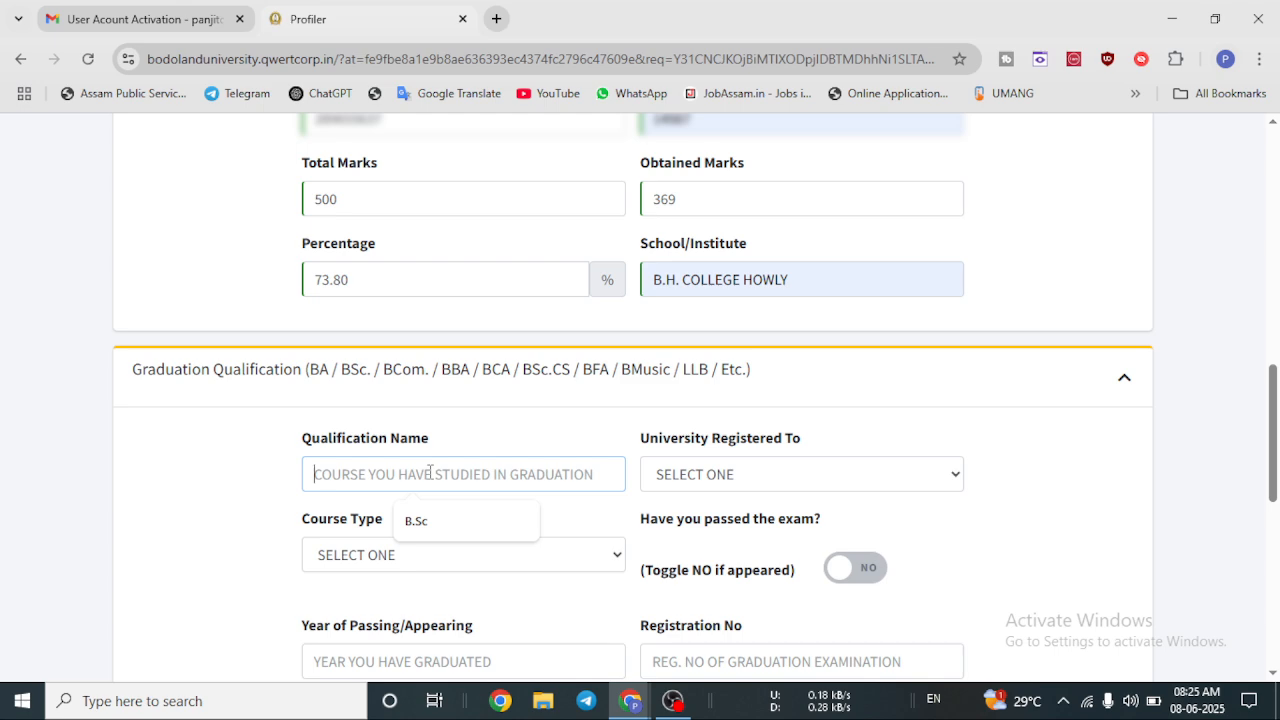
pyautogui.click(415, 520)
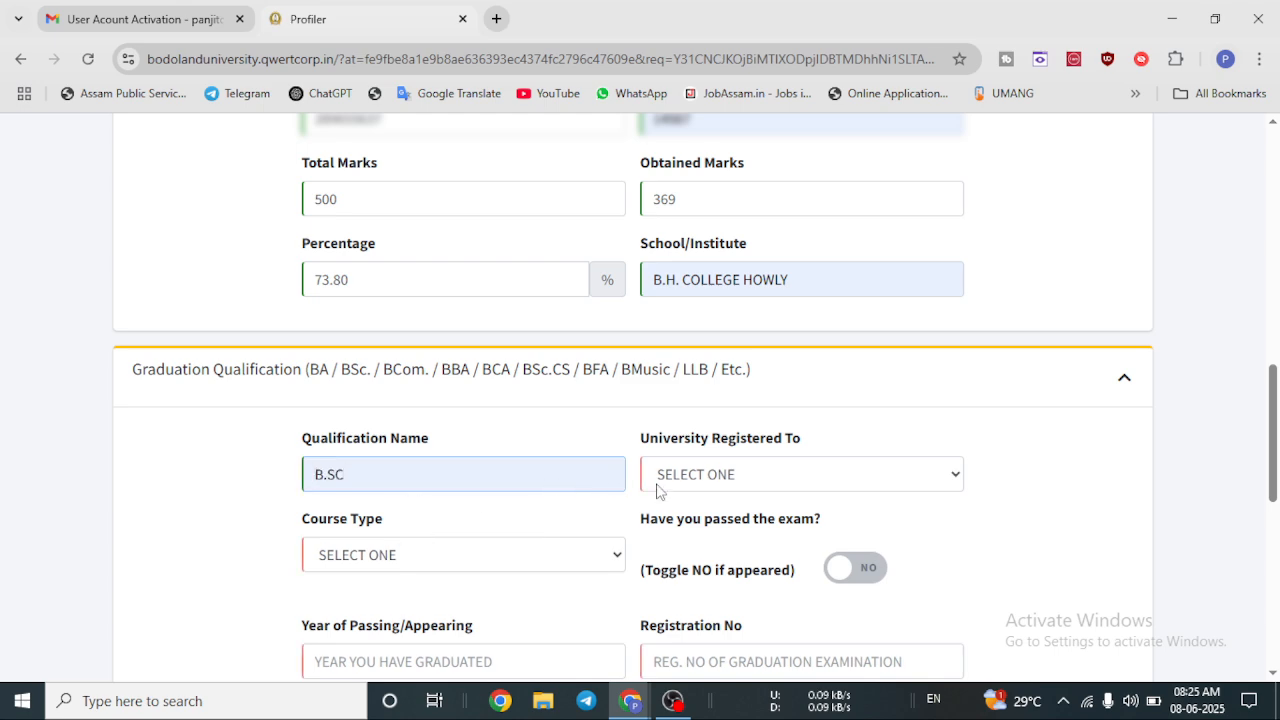
pyautogui.click(727, 475)
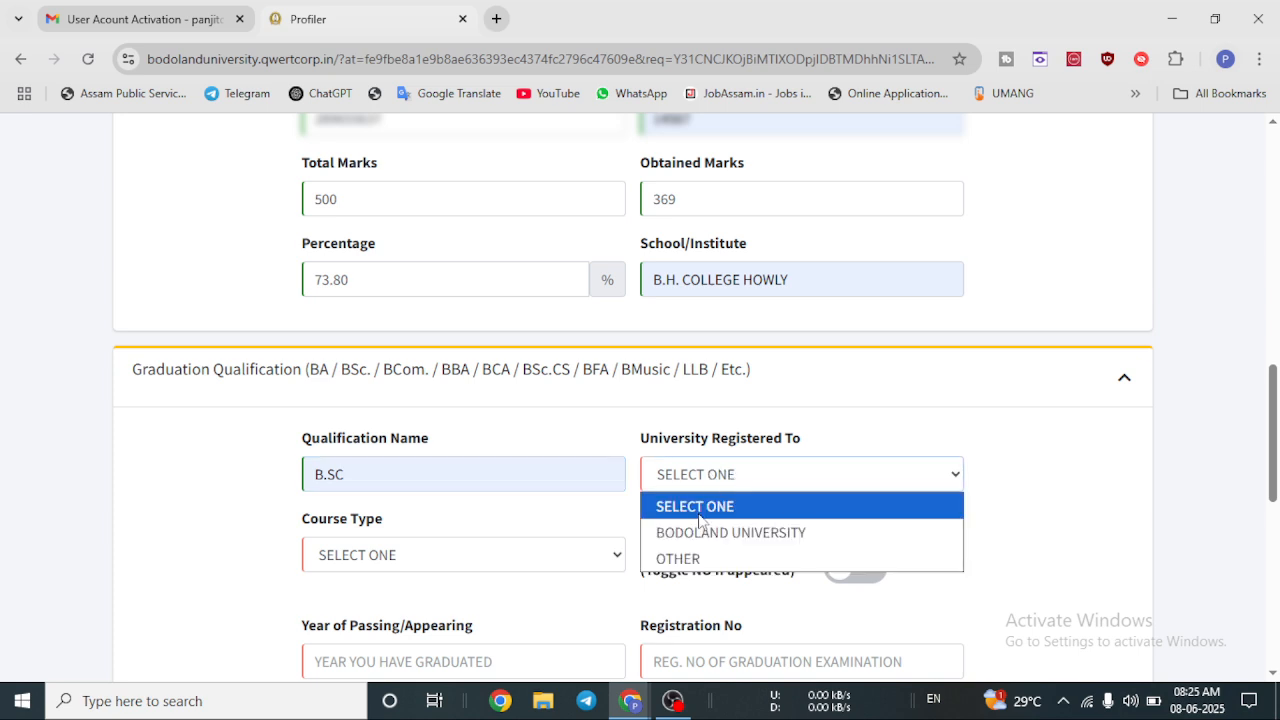
pyautogui.click(688, 559)
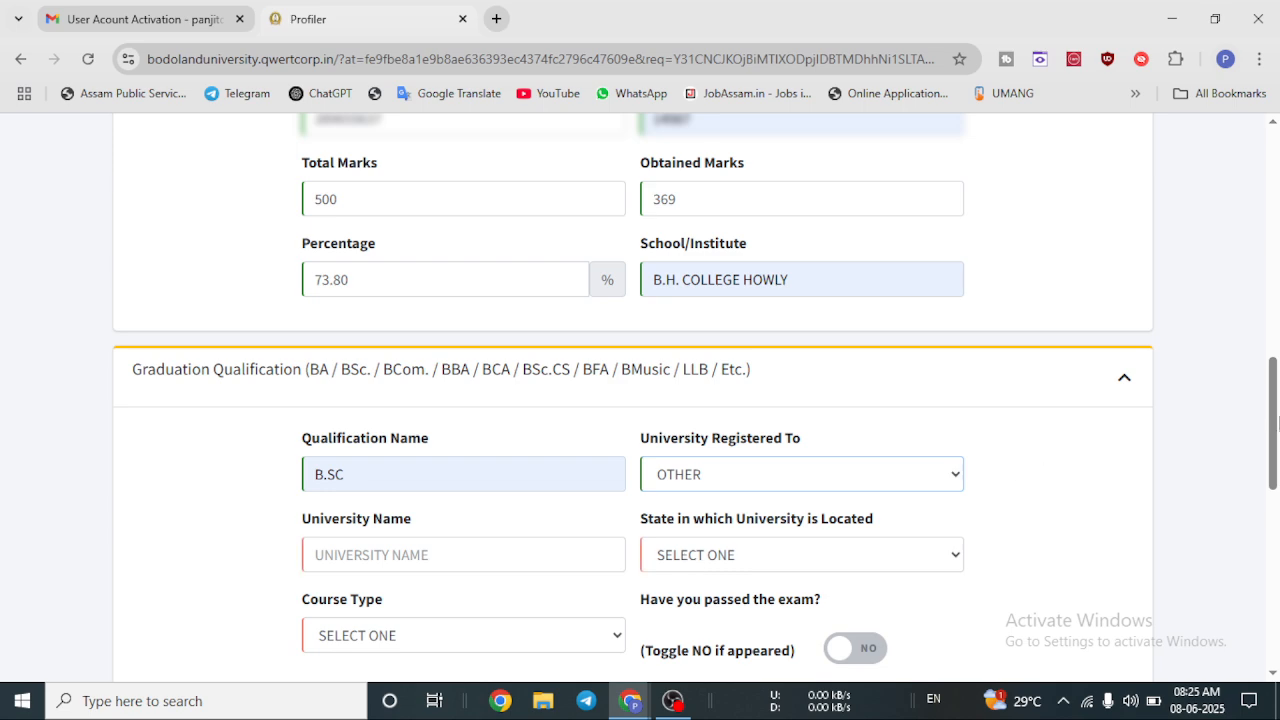
# Enter GAUHATI UNIVERSITY as the graduation university and set the state in which it is located to ASSAM.
pyautogui.scroll(-2, 1277, 412)
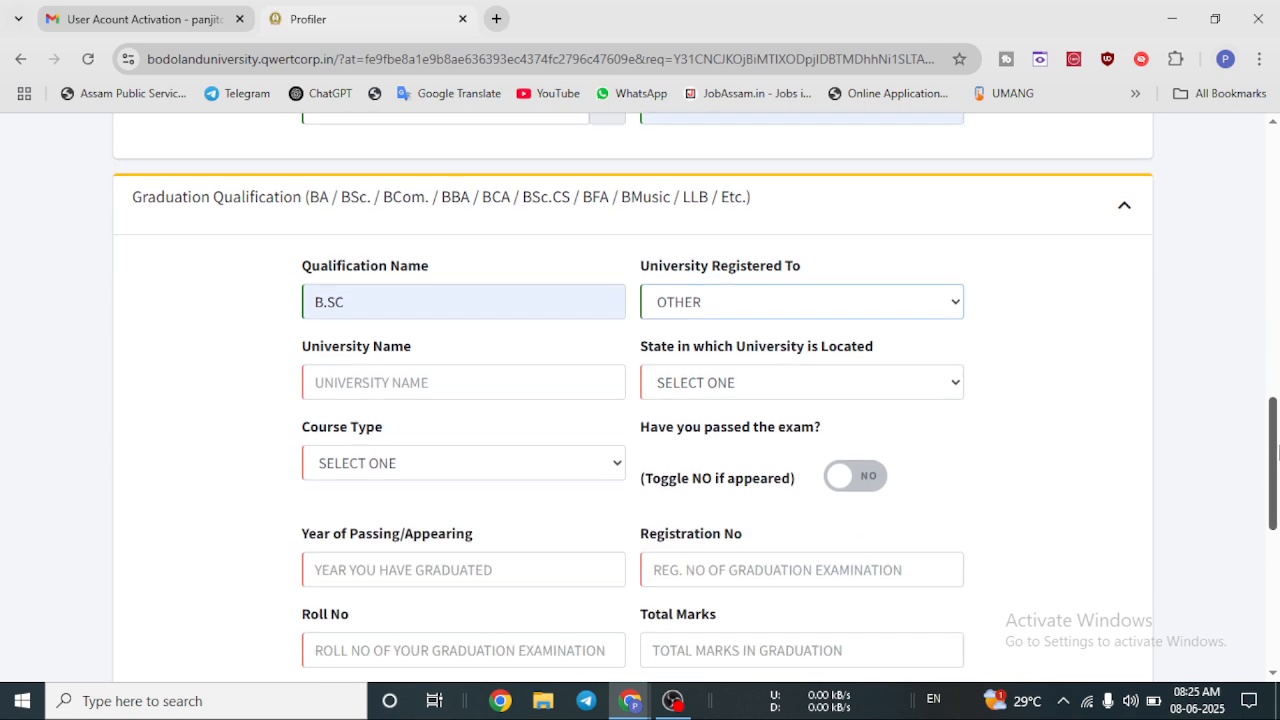
pyautogui.click(460, 381)
pyautogui.click(462, 429)
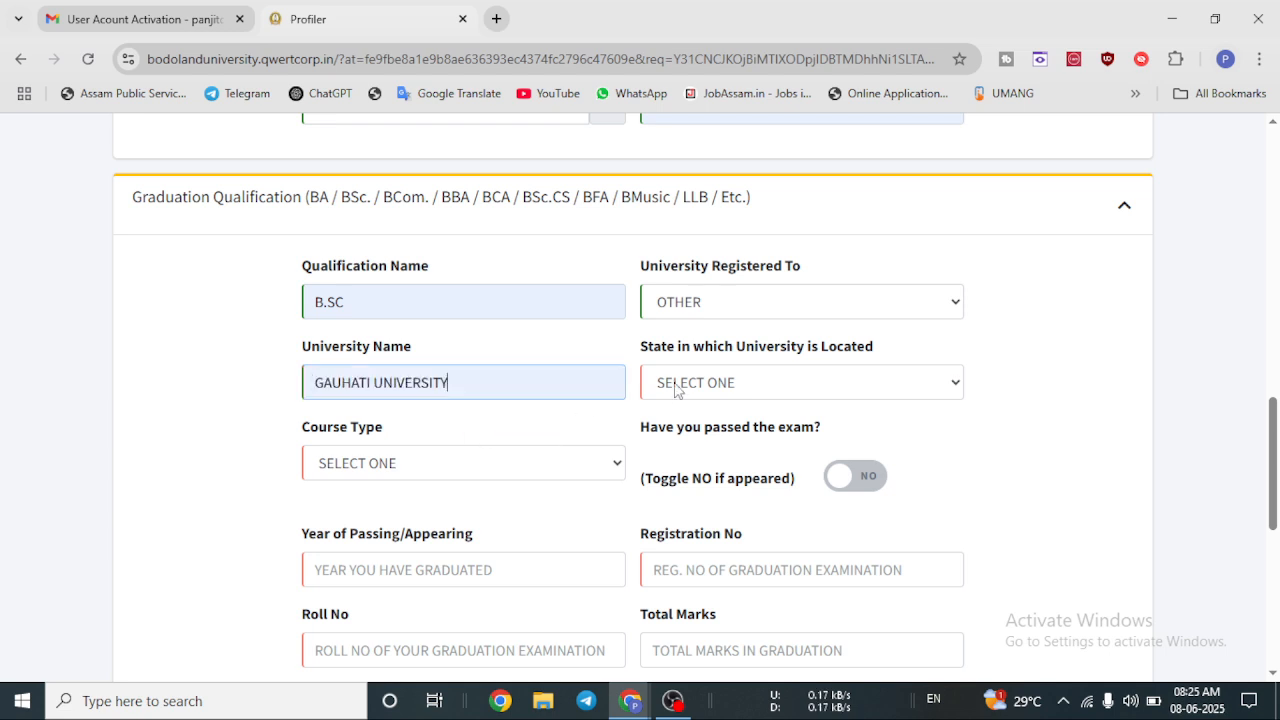
pyautogui.click(705, 388)
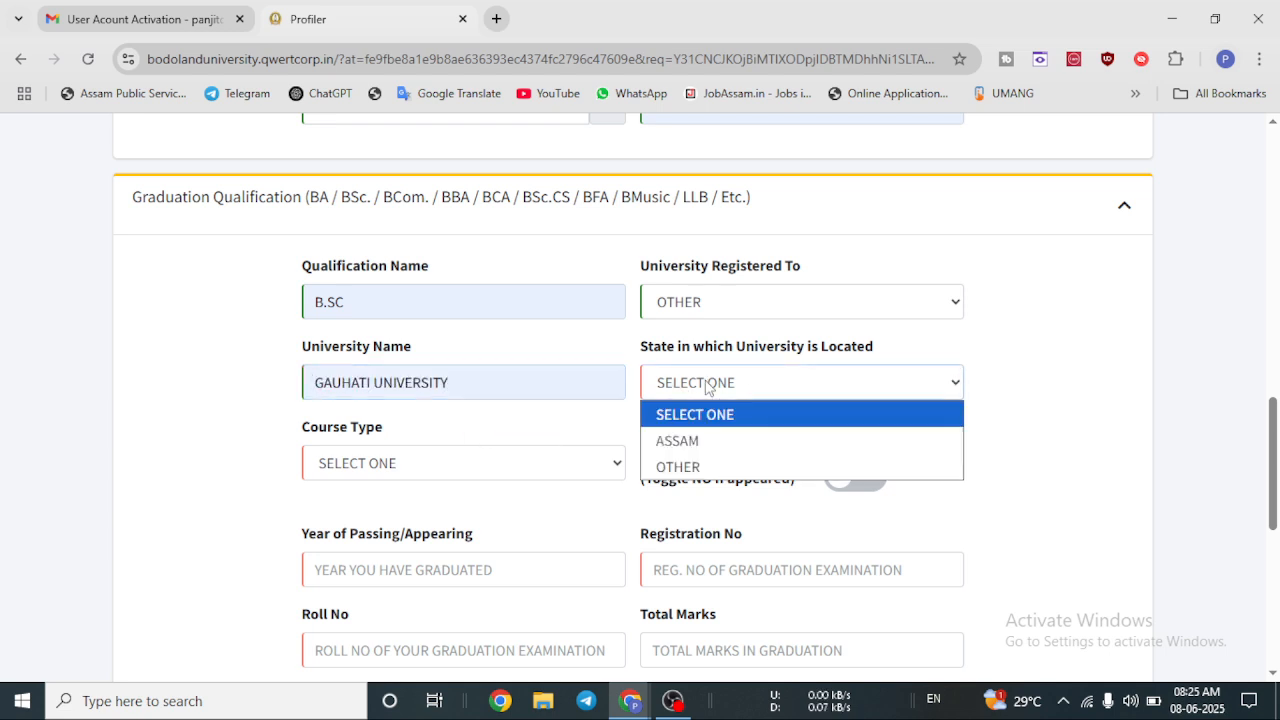
pyautogui.click(680, 441)
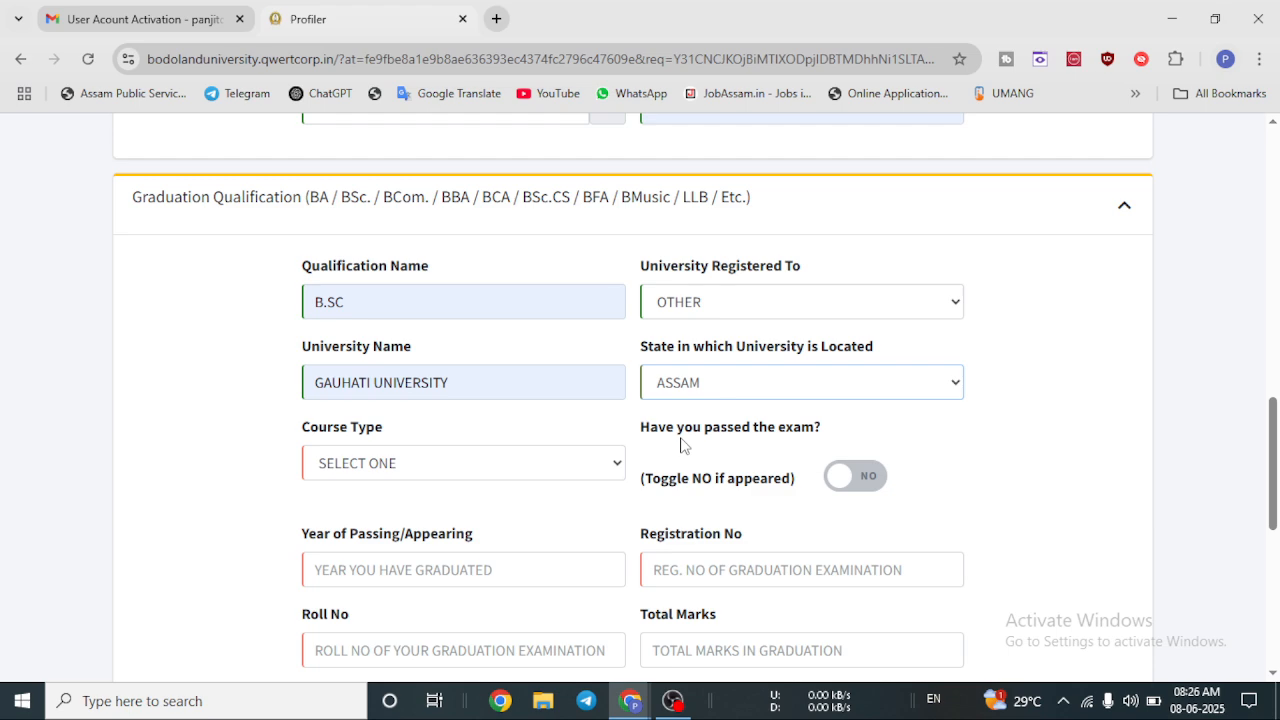
# Set the graduation course type to HONOURS and the honours subject to MATHEMATICS.
pyautogui.click(428, 461)
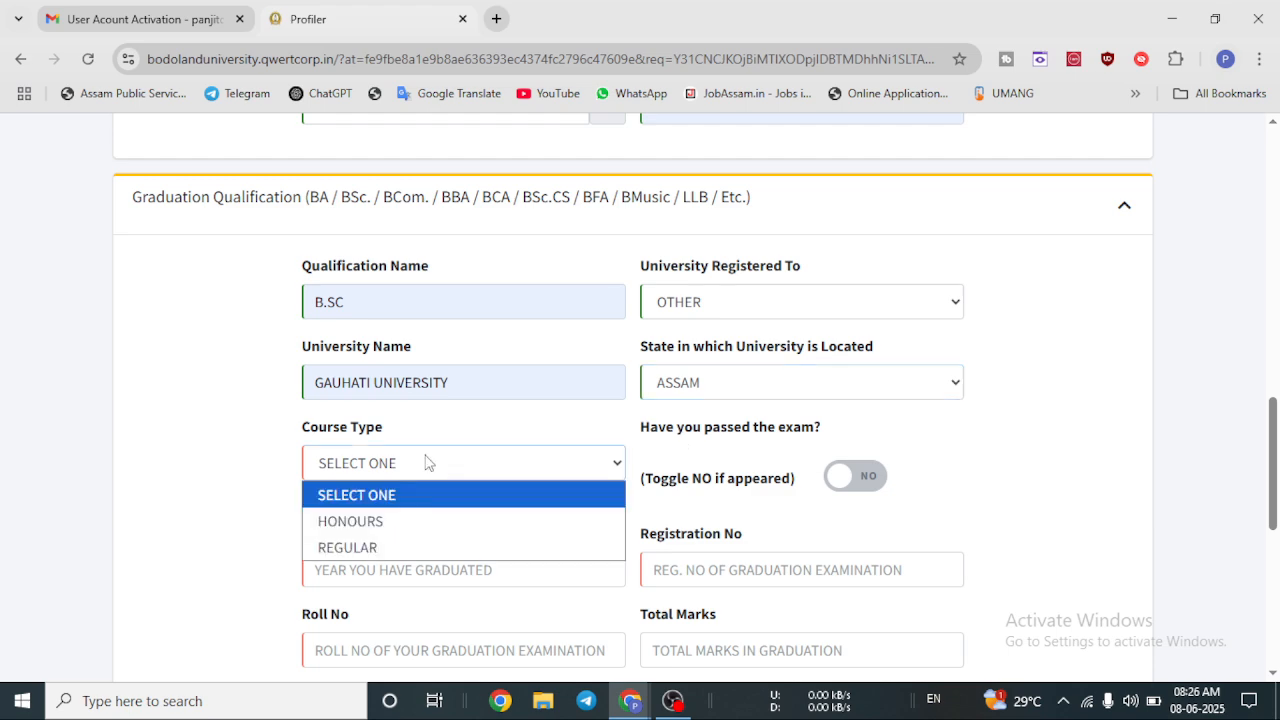
pyautogui.click(362, 522)
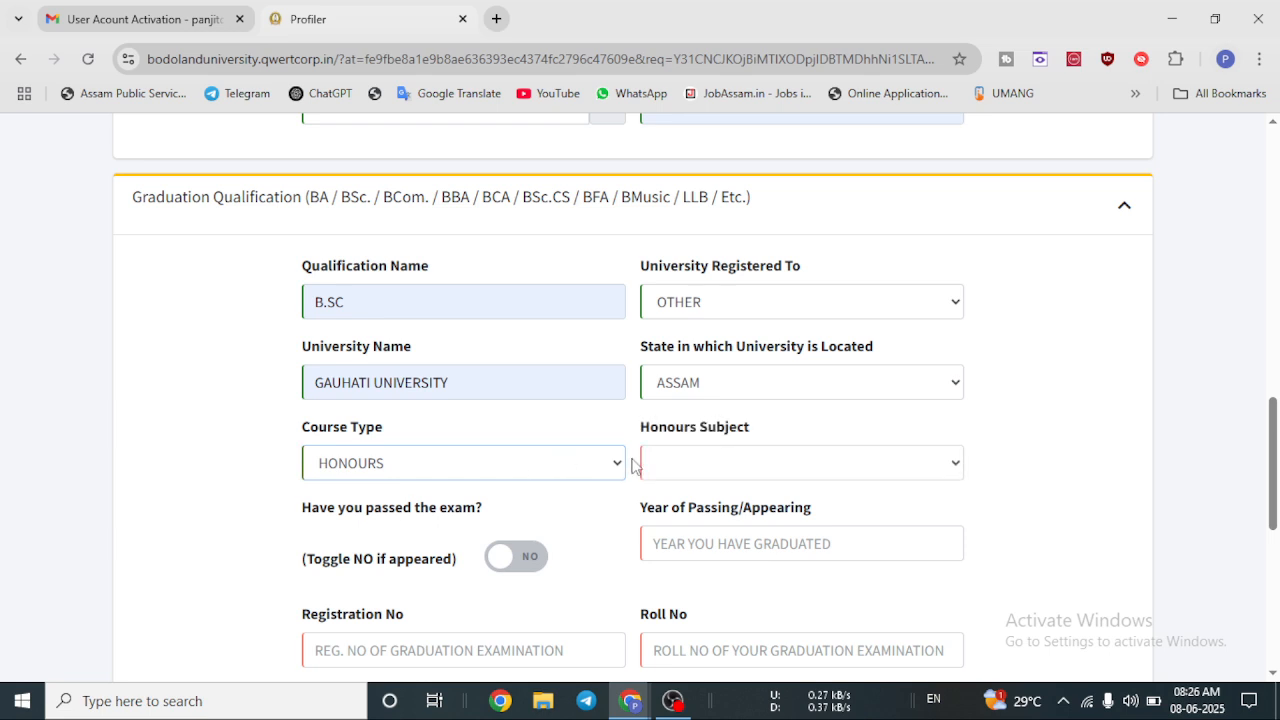
pyautogui.click(667, 466)
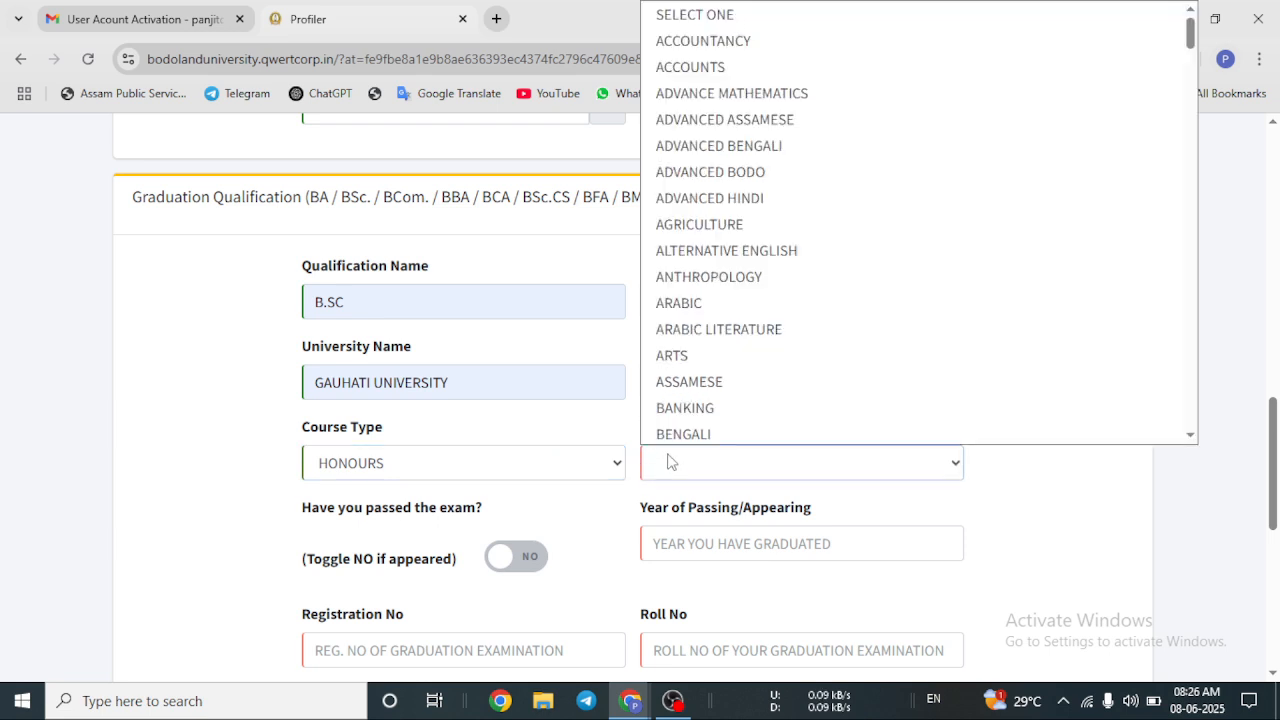
pyautogui.press('m')
pyautogui.press('m')
pyautogui.press('m')
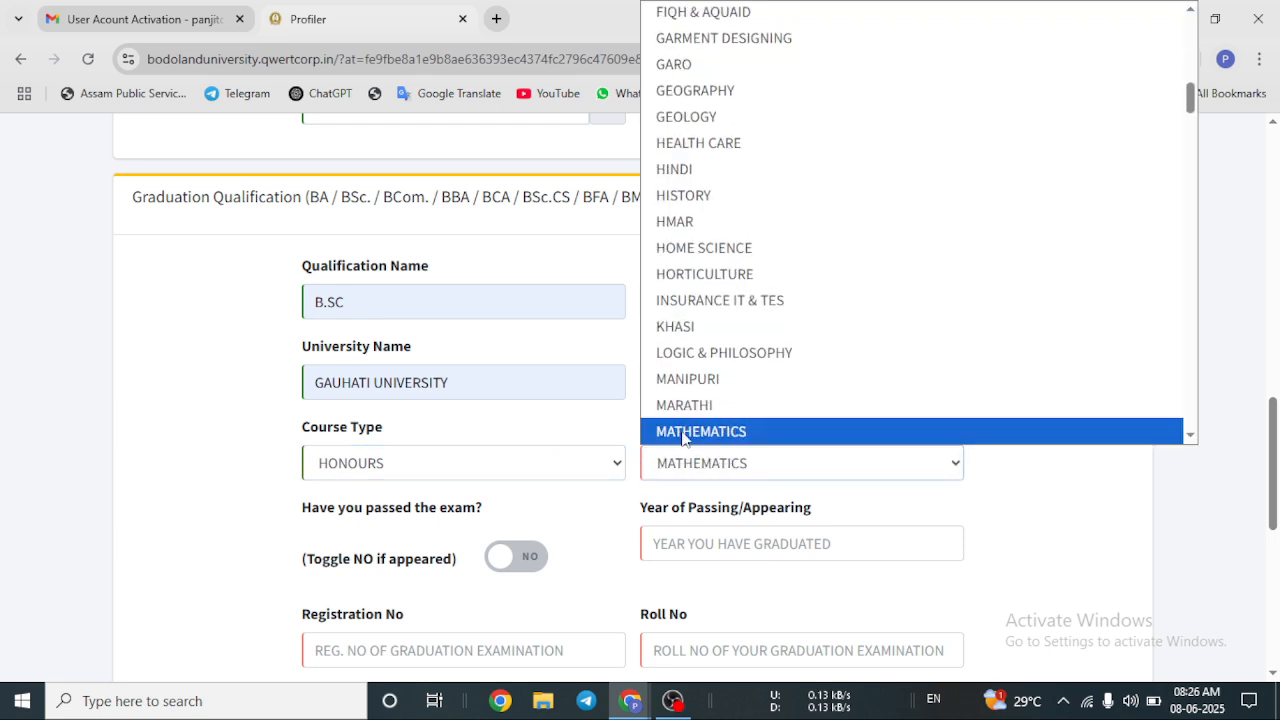
pyautogui.click(684, 432)
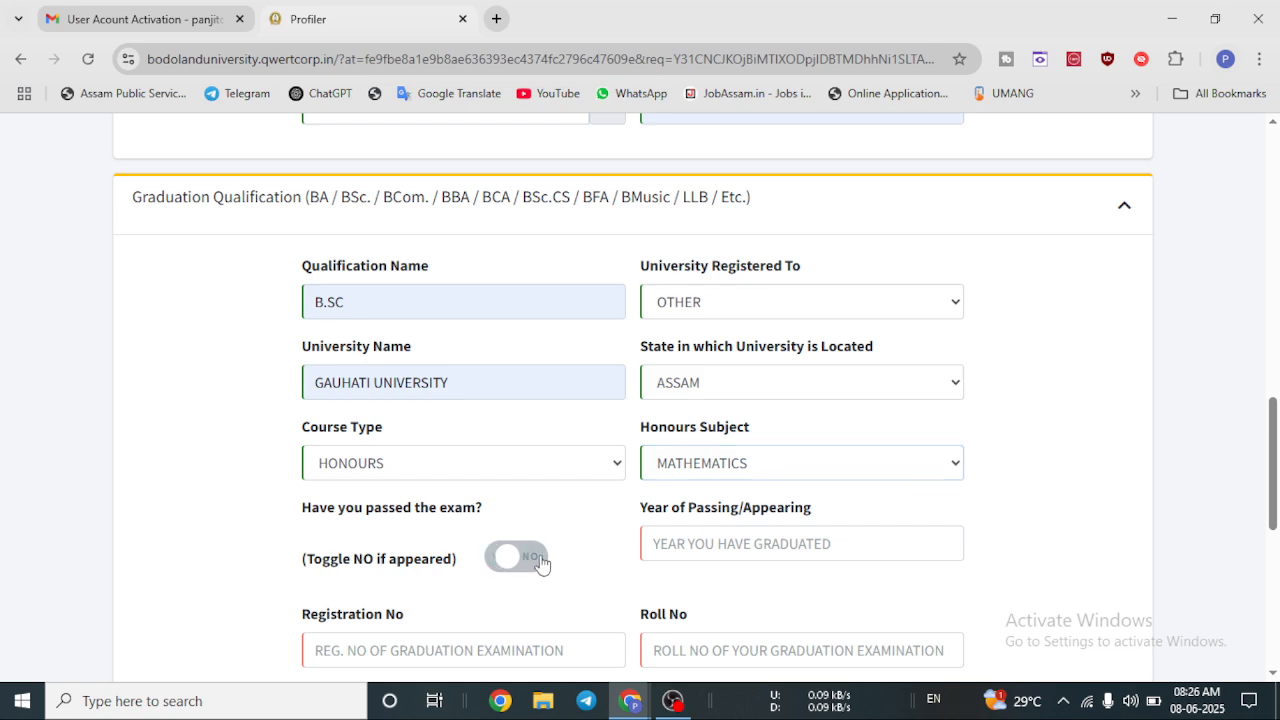
# Keep the graduation exam passed option at NO and set the year of passing/appearing to 2025.
pyautogui.click(507, 562)
pyautogui.click(508, 562)
pyautogui.click(710, 541)
pyautogui.write('2025')
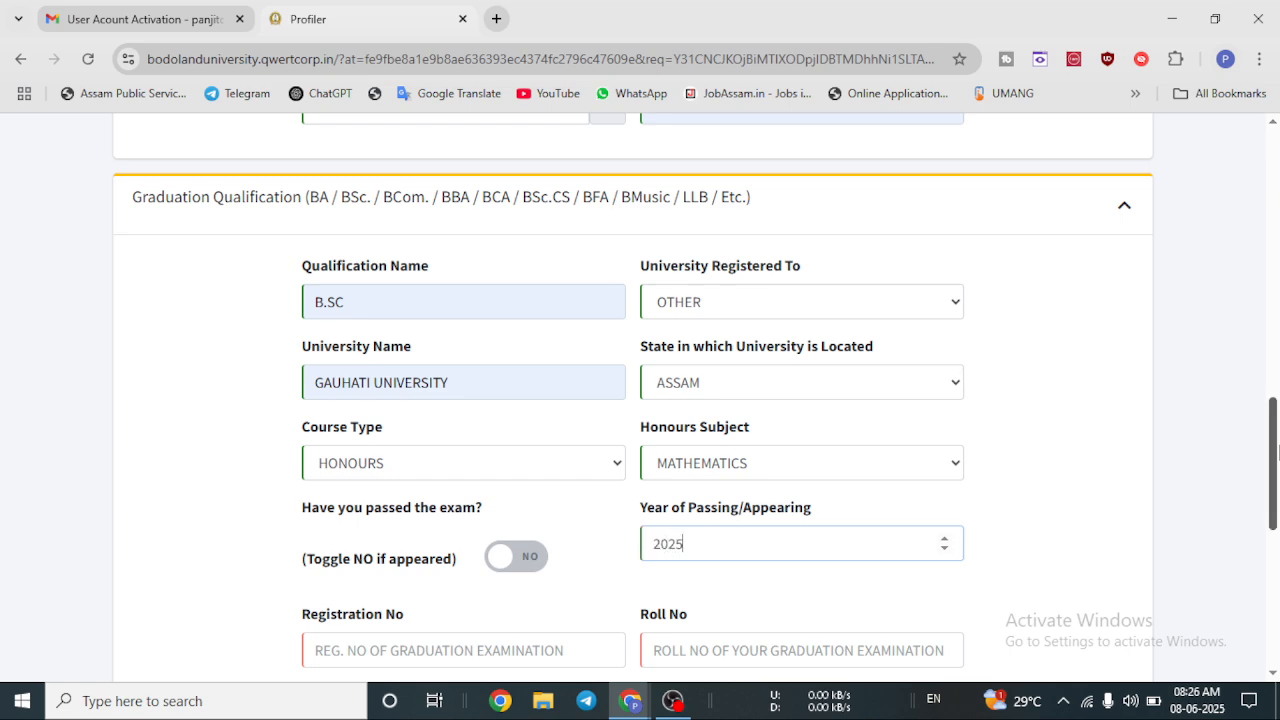
# Fill in the registration number and roll number of the graduation examination.
pyautogui.scroll(-3, 1149, 446)
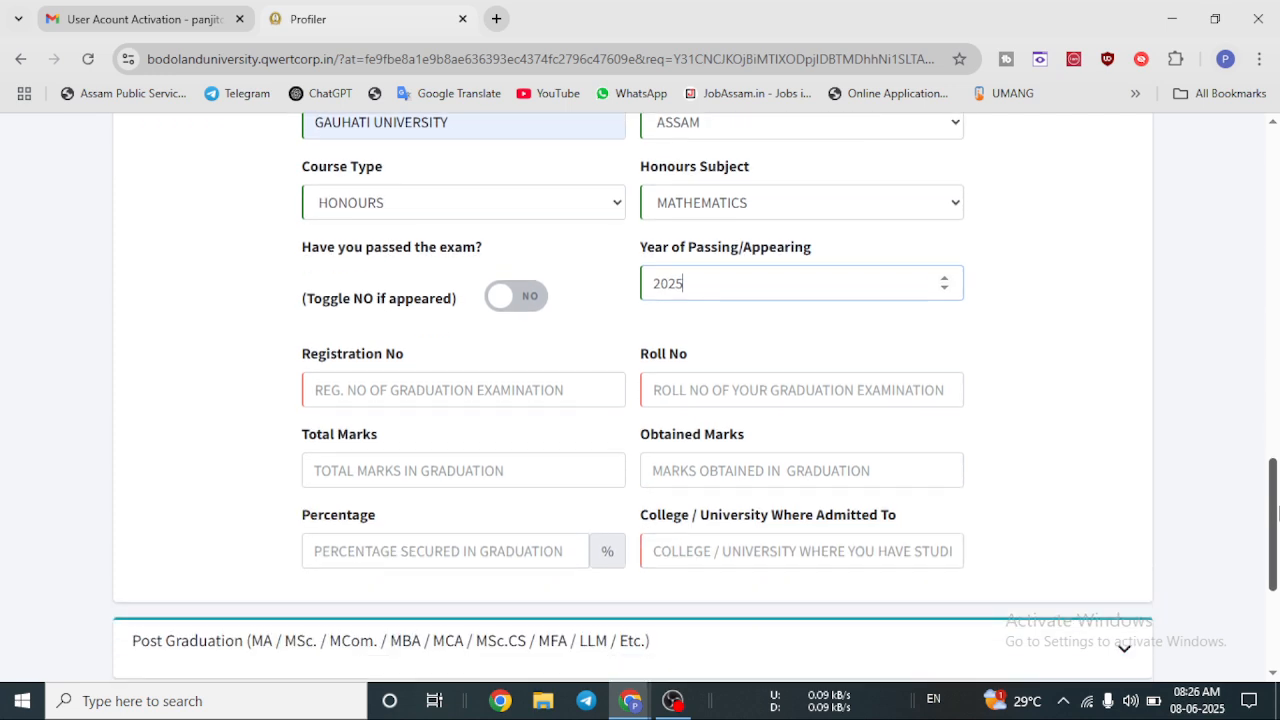
pyautogui.click(357, 390)
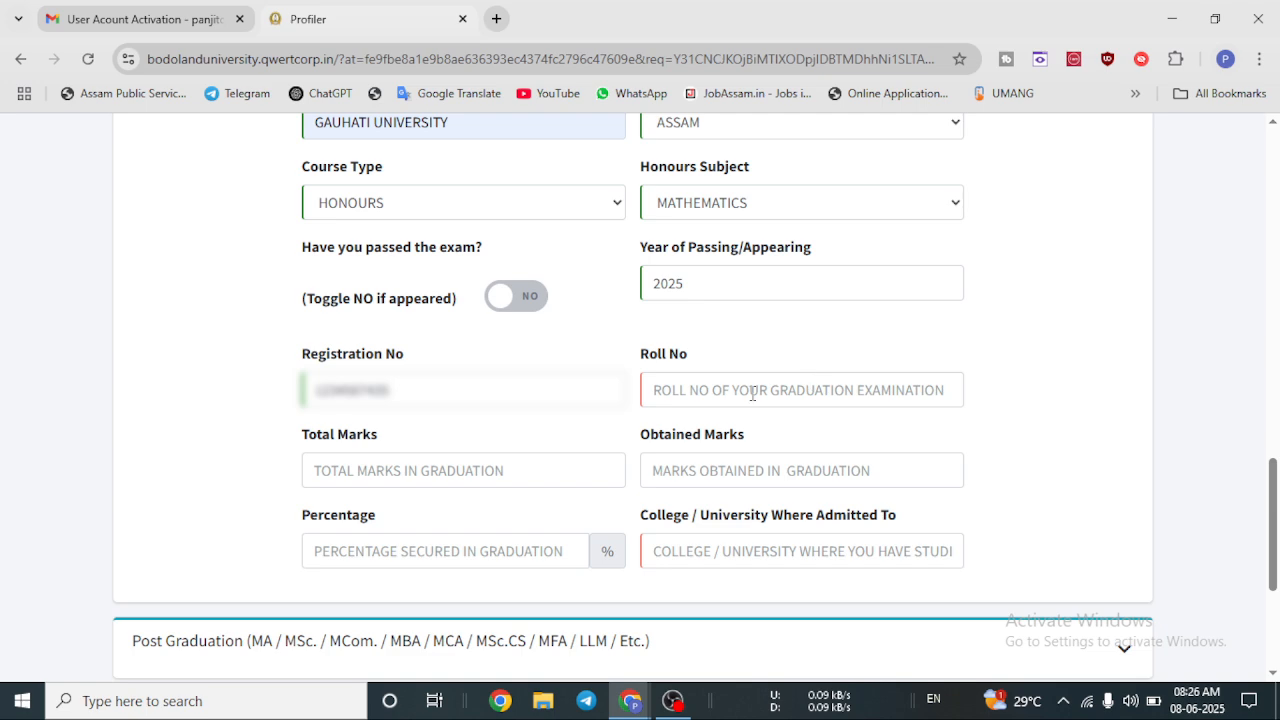
pyautogui.click(747, 395)
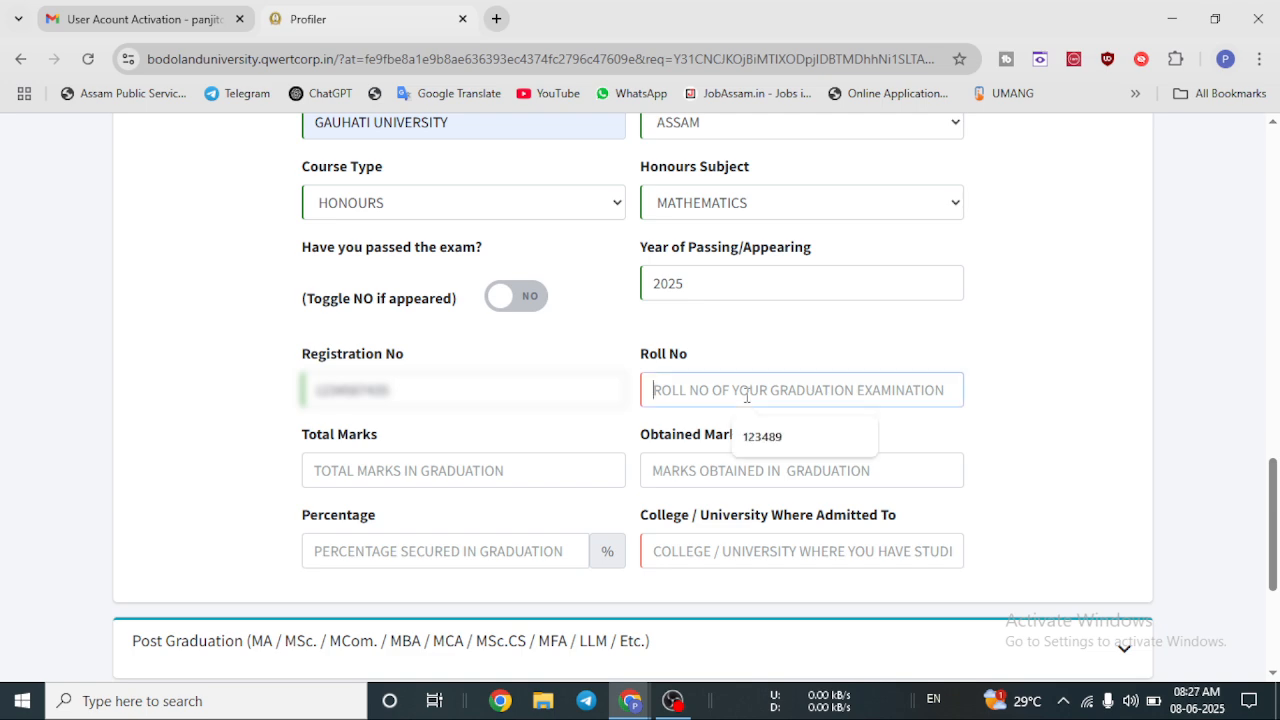
pyautogui.click(762, 436)
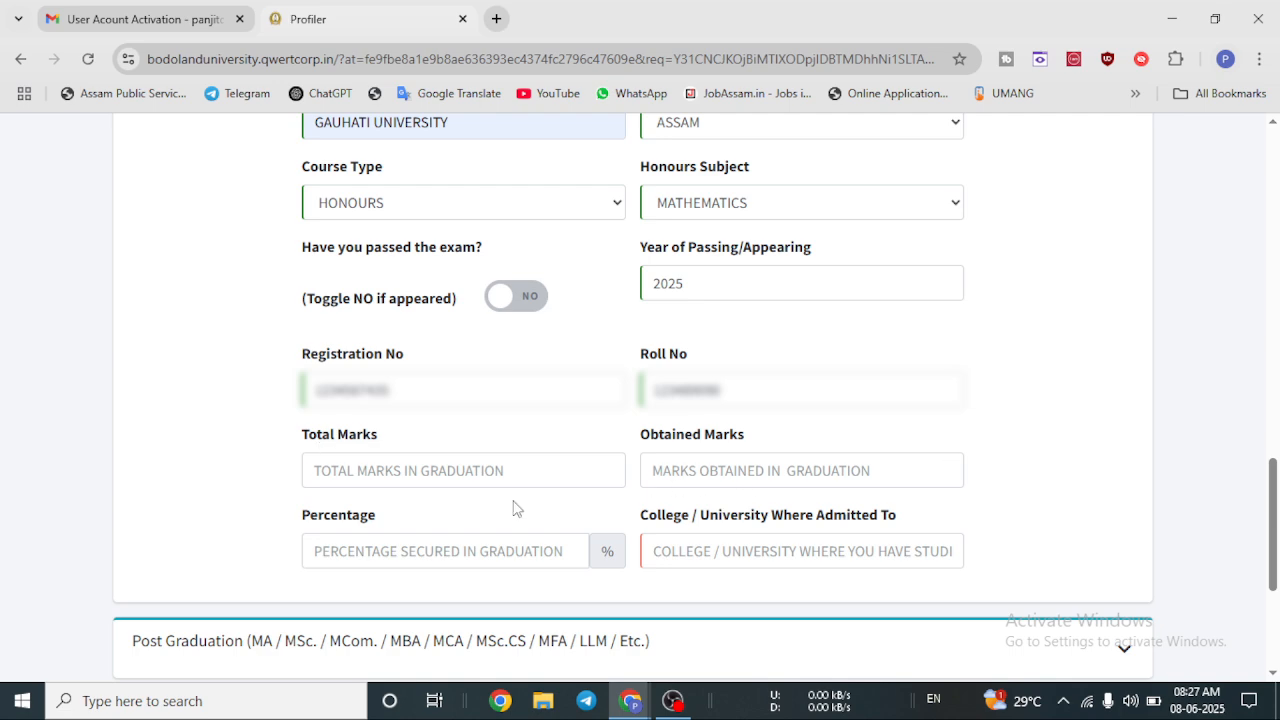
# Enter B.H. COLLEGE HOWLY as the graduation college and save the qualifications to continue to the address stage.
pyautogui.click(682, 549)
pyautogui.write('B.H. COLLEGE HOWLY')
pyautogui.moveTo(1268, 457); pyautogui.dragTo(1276, 515)
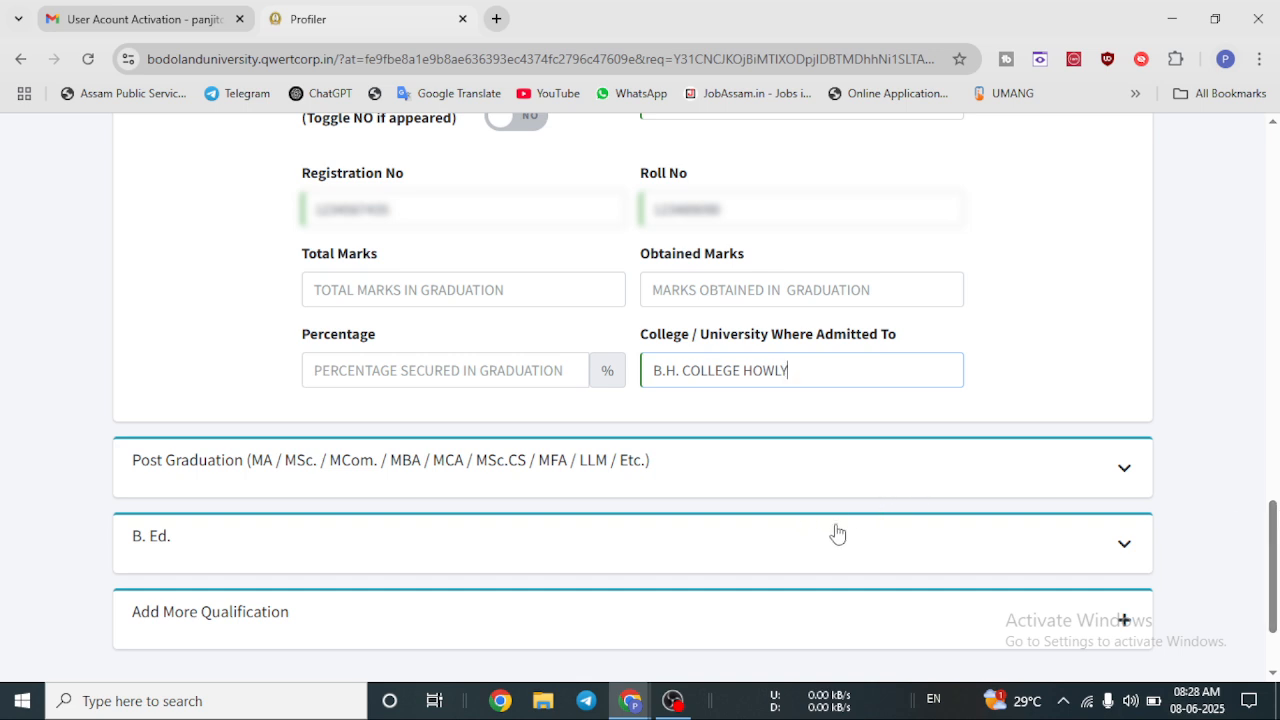
pyautogui.scroll(-2, 1100, 500)
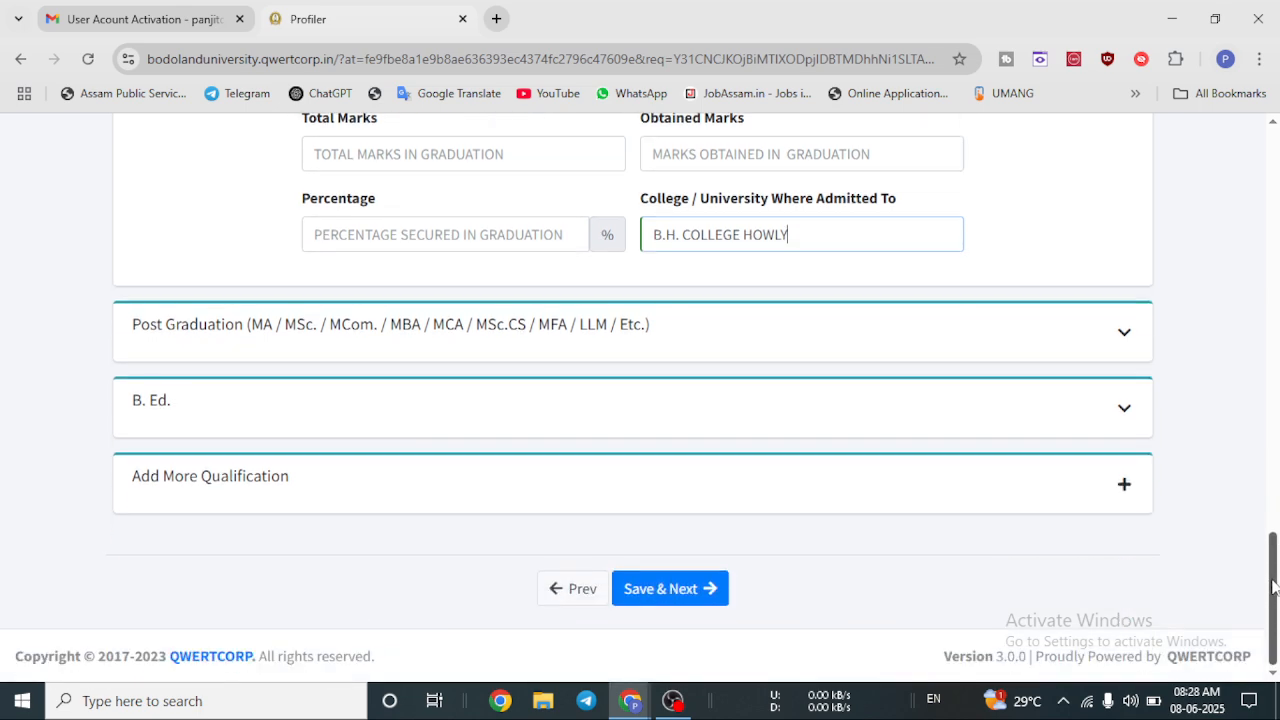
pyautogui.click(669, 588)
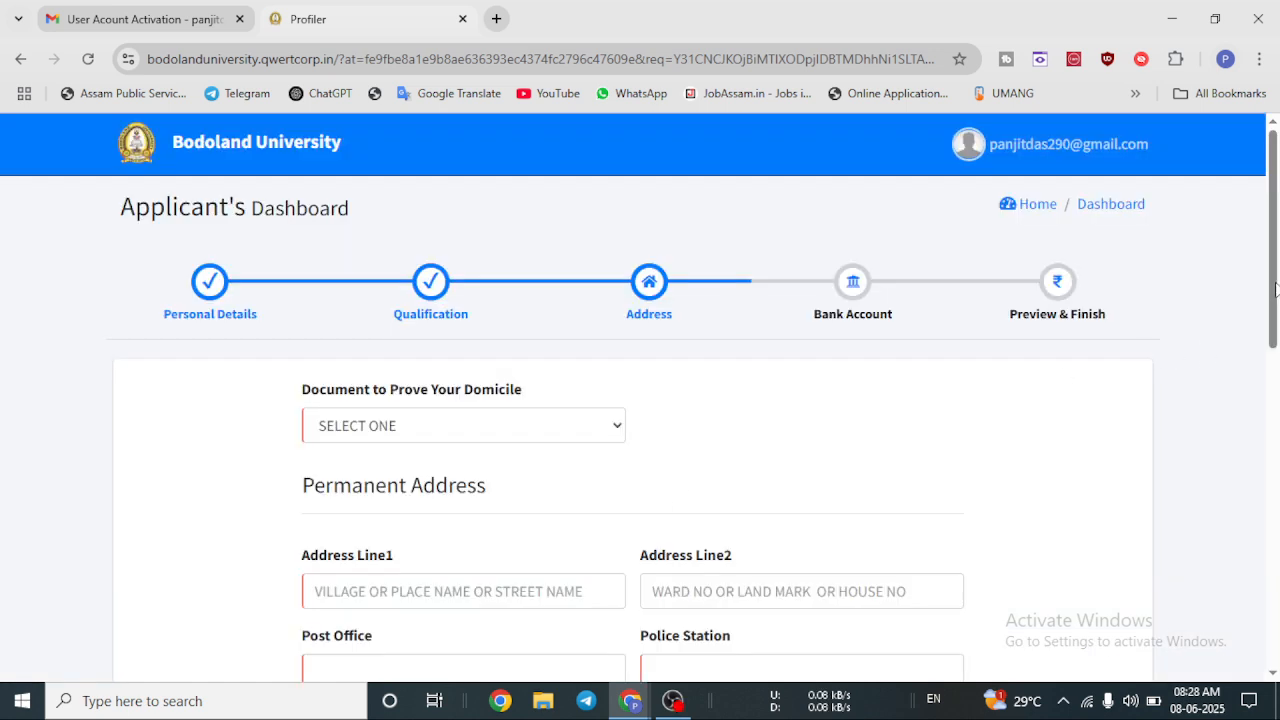
# Choose VOTER ID - SELF as the domicile document and fill in the permanent address lines, post office and police station.
pyautogui.moveTo(1275, 289); pyautogui.dragTo(1277, 370)
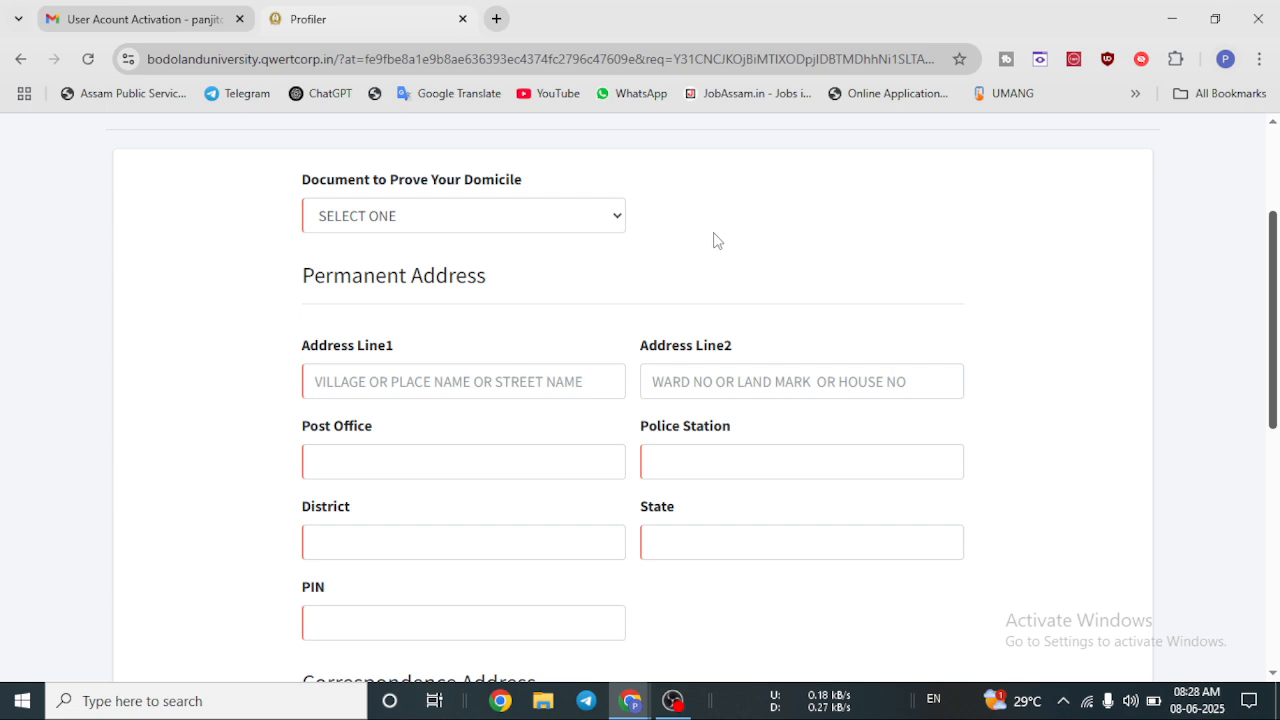
pyautogui.click(429, 215)
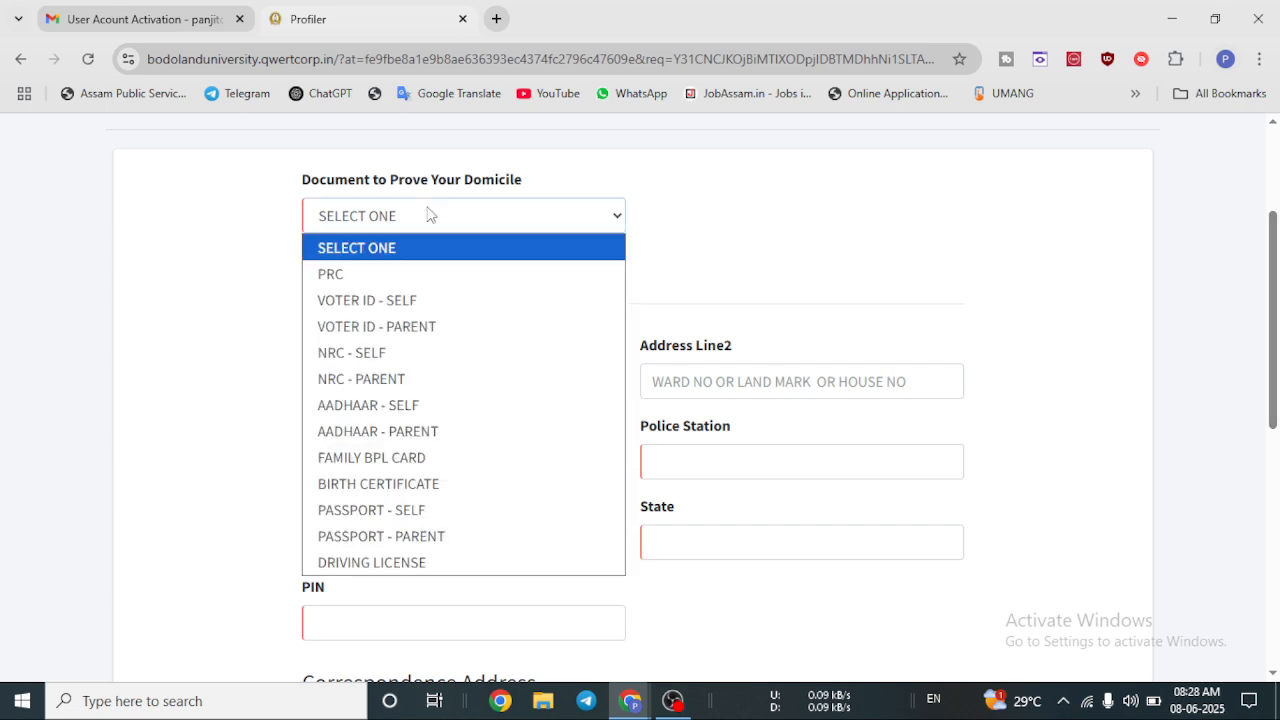
pyautogui.click(377, 304)
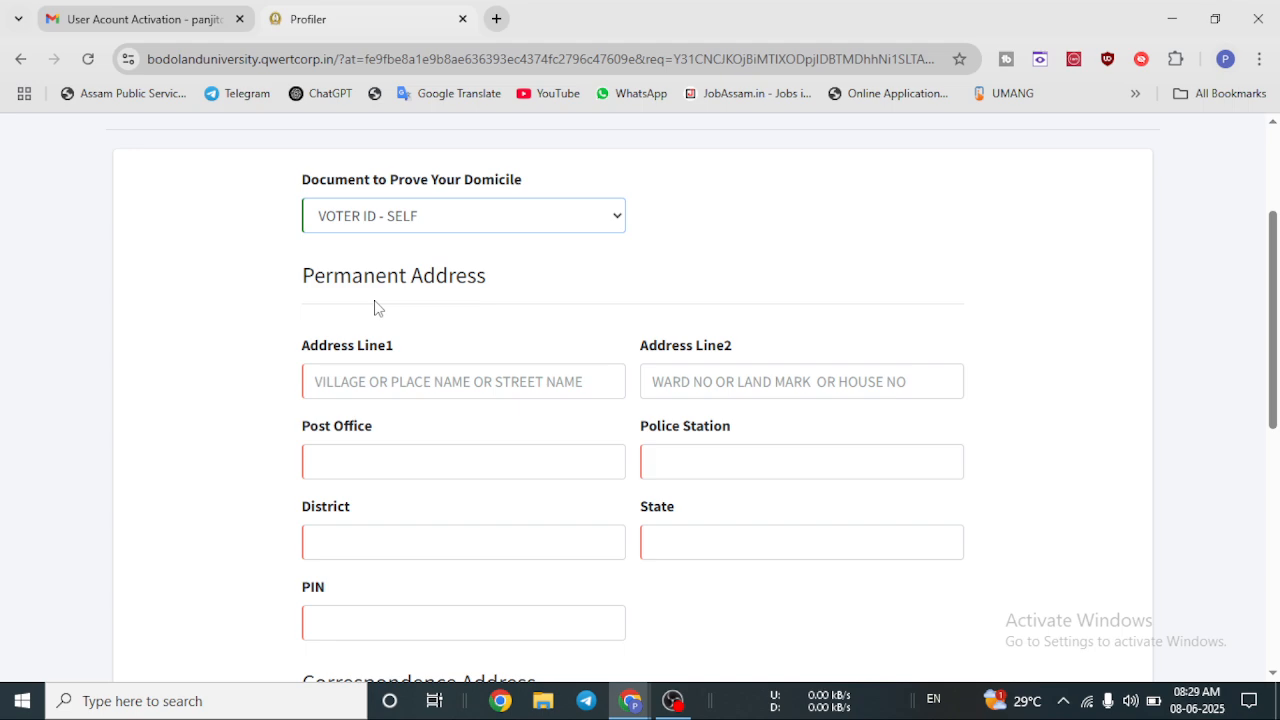
pyautogui.click(418, 382)
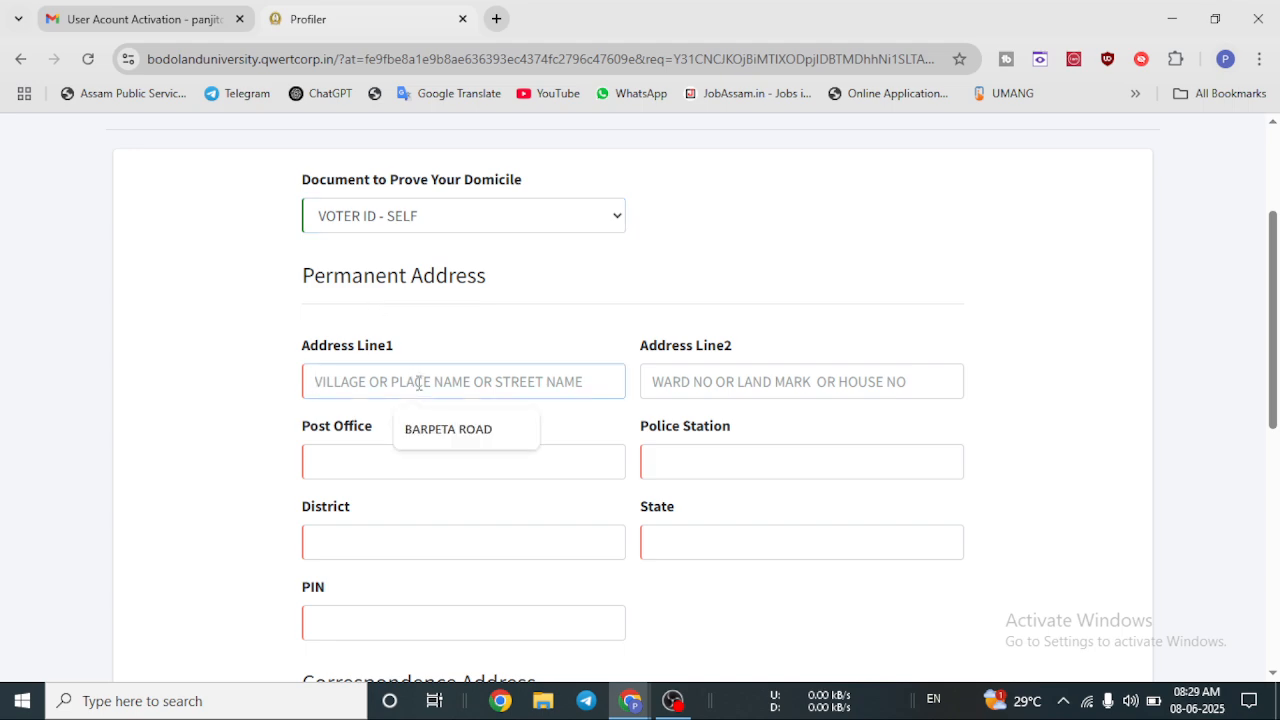
pyautogui.click(448, 429)
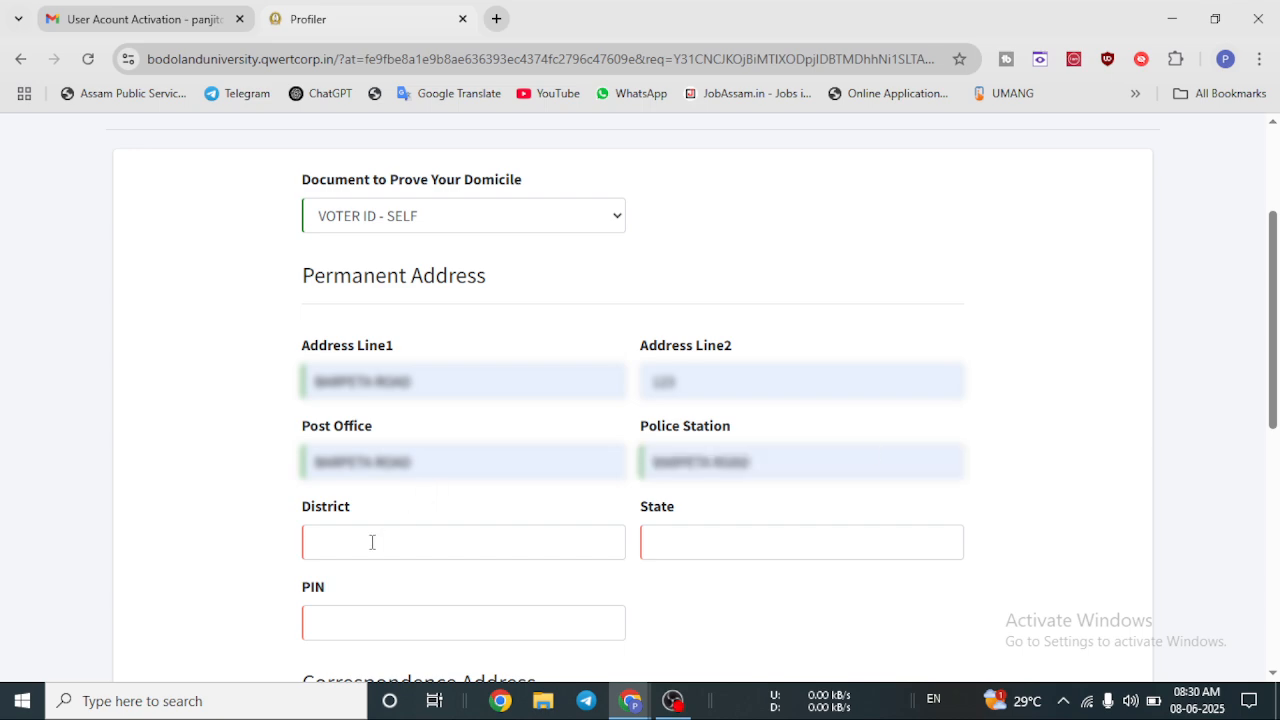
# Fill in the district of the permanent address, removing the extra word from the suggested entry.
pyautogui.click(372, 542)
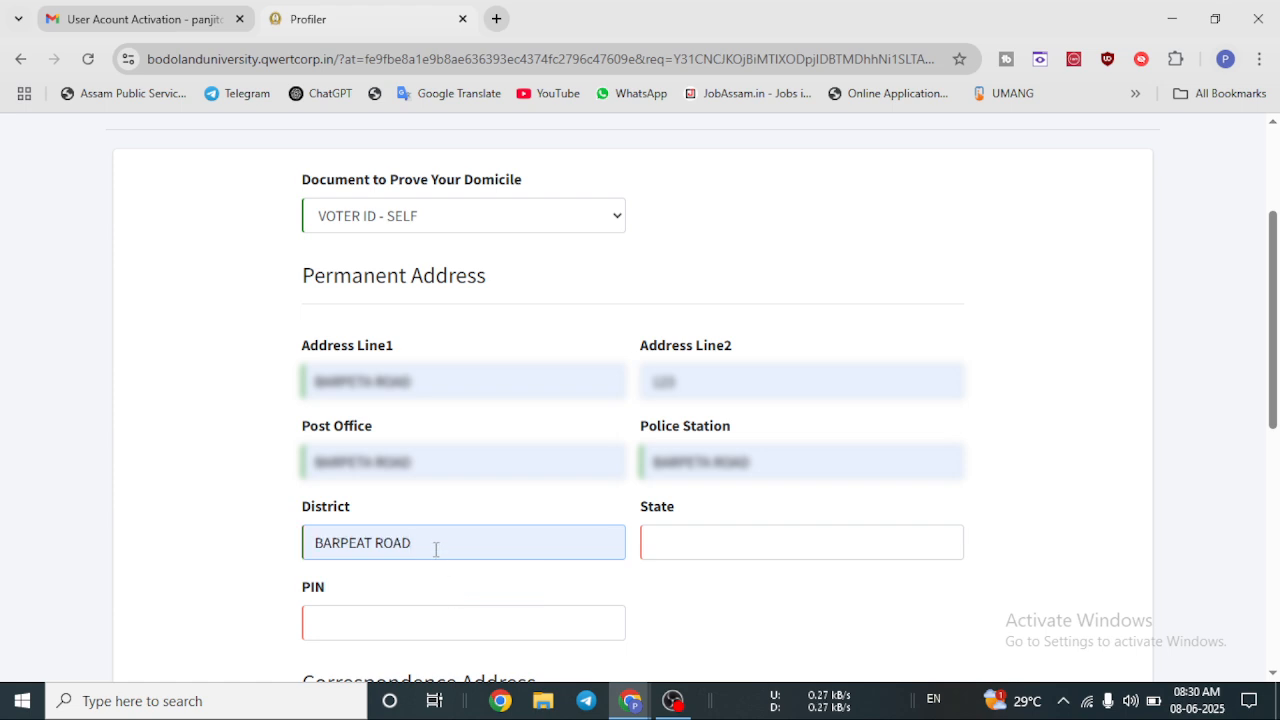
pyautogui.press('BackSpace')
pyautogui.press('BackSpace')
pyautogui.press('BackSpace')
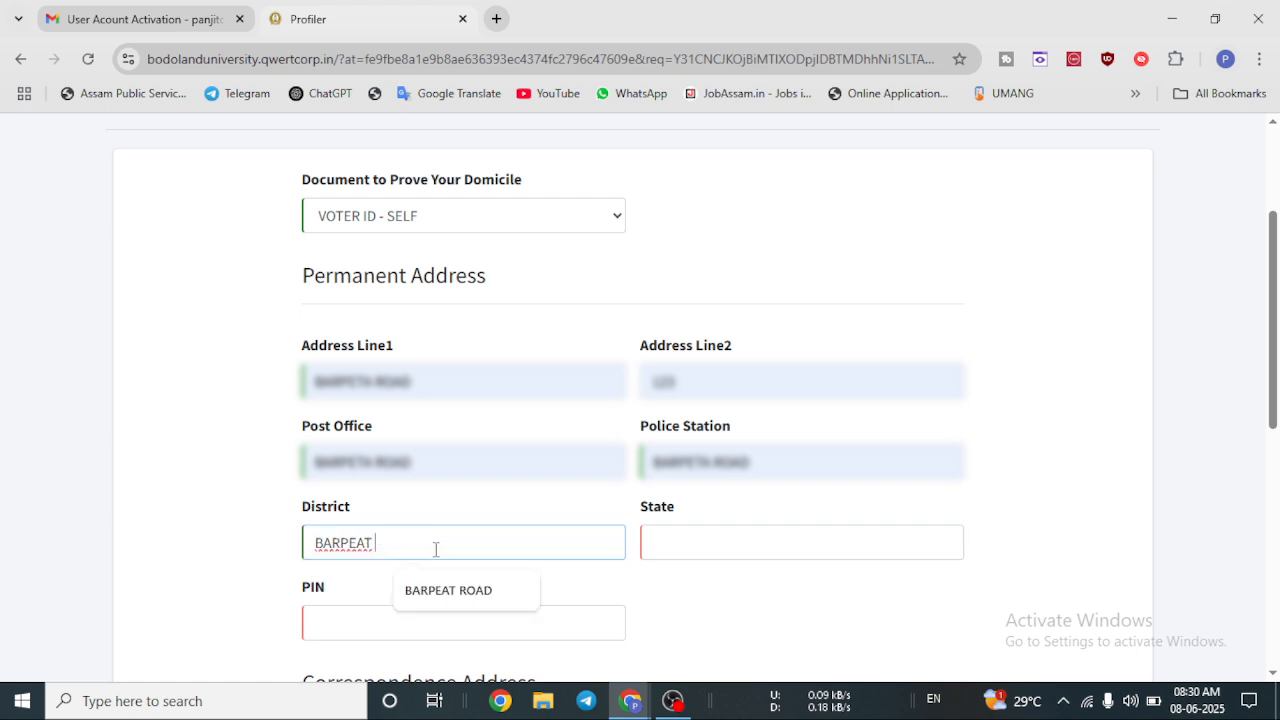
pyautogui.click(744, 594)
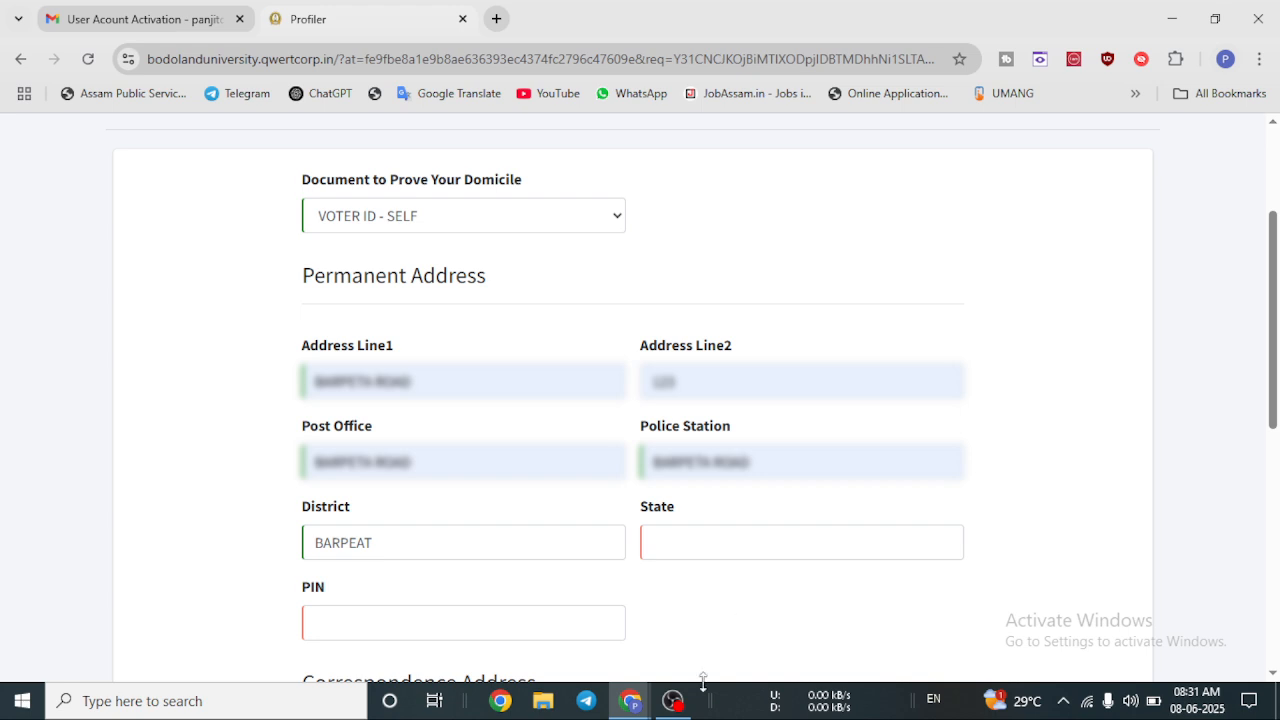
pyautogui.click(673, 700)
pyautogui.click(830, 392)
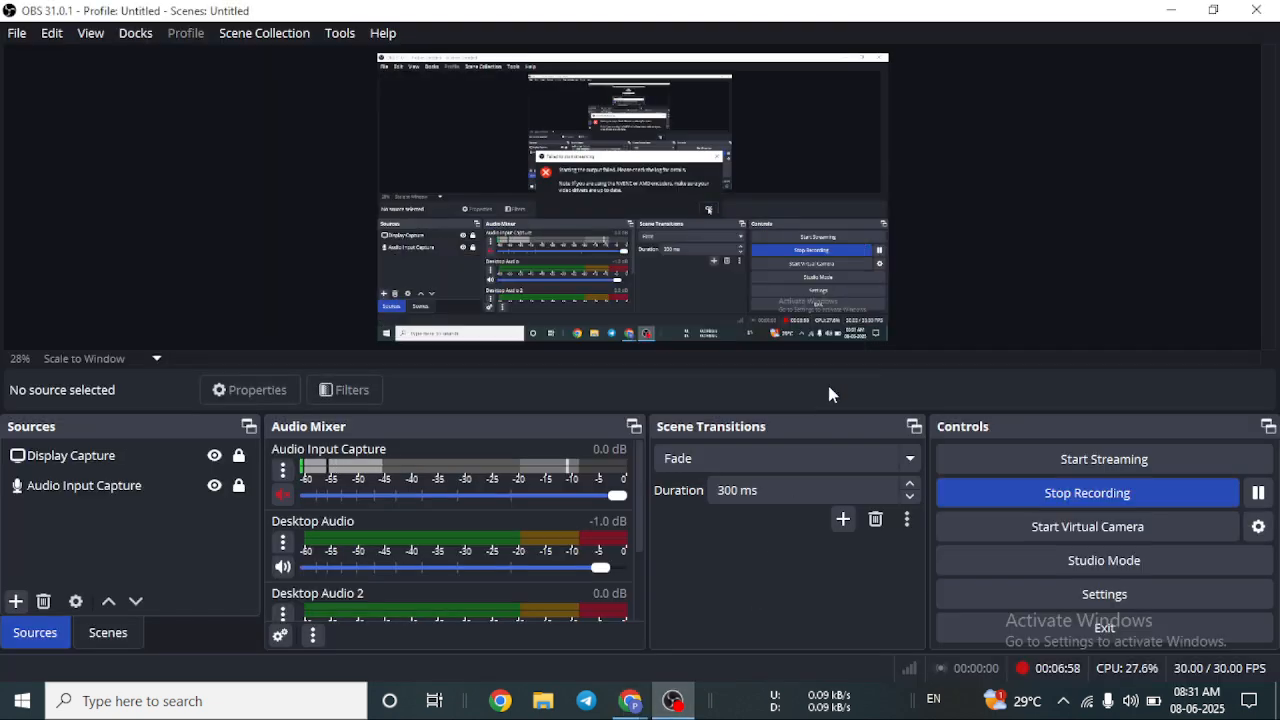
pyautogui.hotkey('alt', 'Tab')
# Fill in the state and the postal PIN code of the permanent address.
pyautogui.click(714, 546)
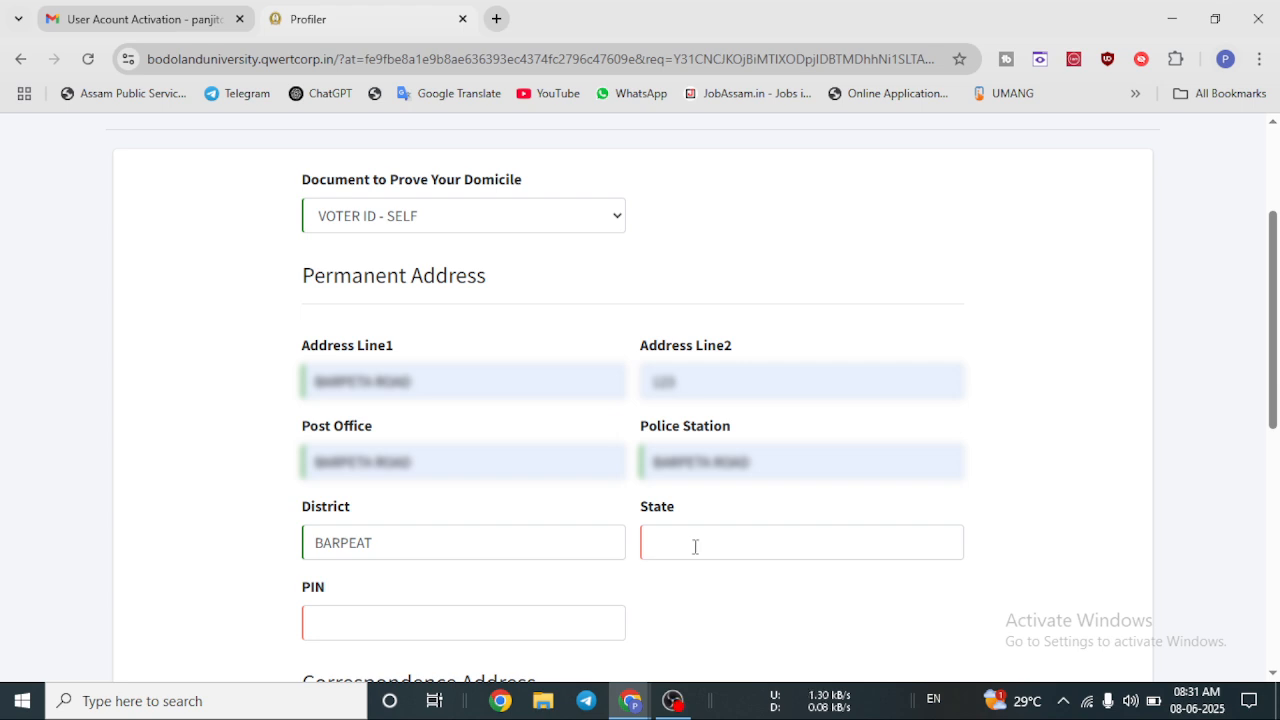
pyautogui.click(755, 590)
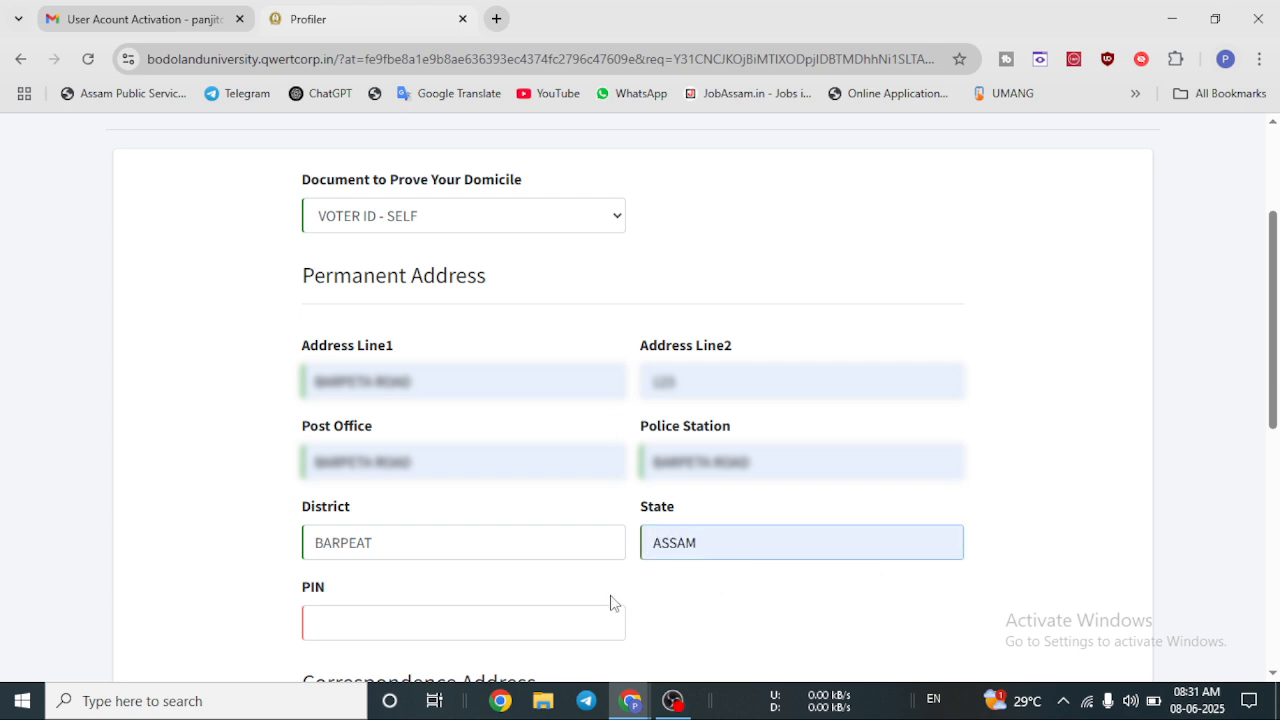
pyautogui.click(450, 622)
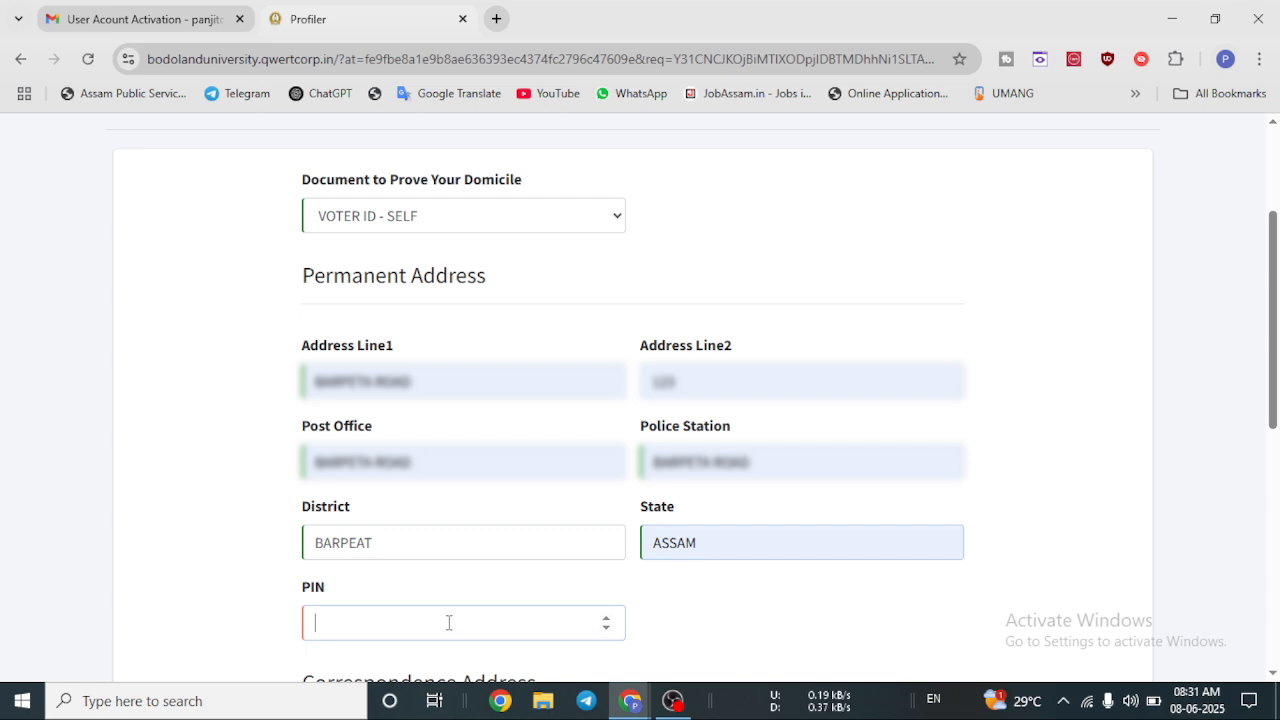
# Make the correspondence address the same as the permanent address and save to continue to the bank account stage.
pyautogui.moveTo(1277, 355); pyautogui.dragTo(1278, 427)
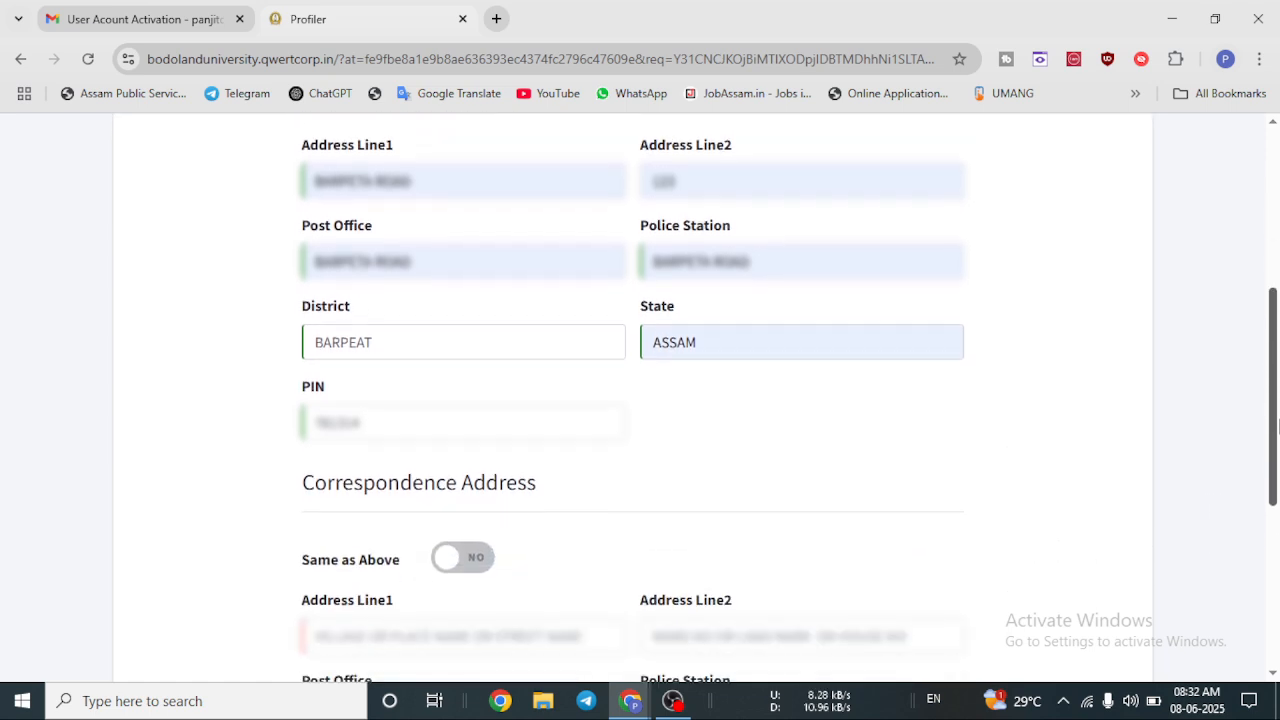
pyautogui.click(475, 566)
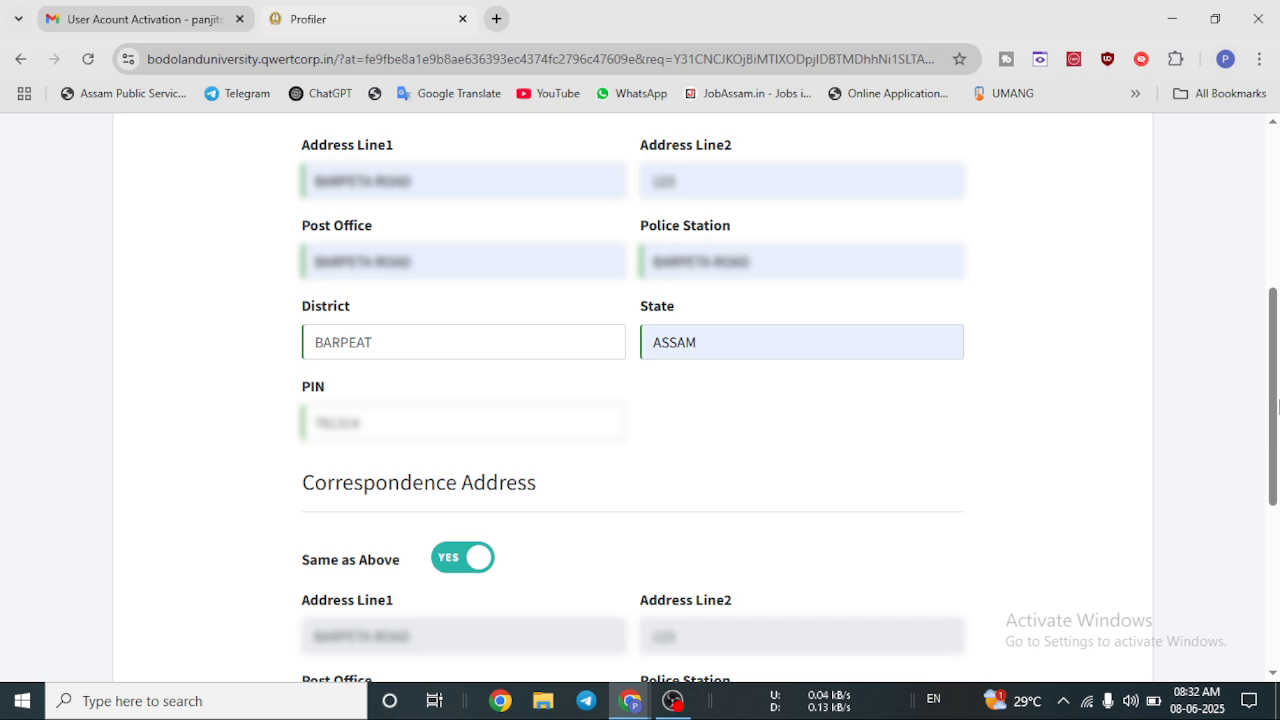
pyautogui.scroll(-2, 1277, 505)
pyautogui.scroll(-2, 1277, 505)
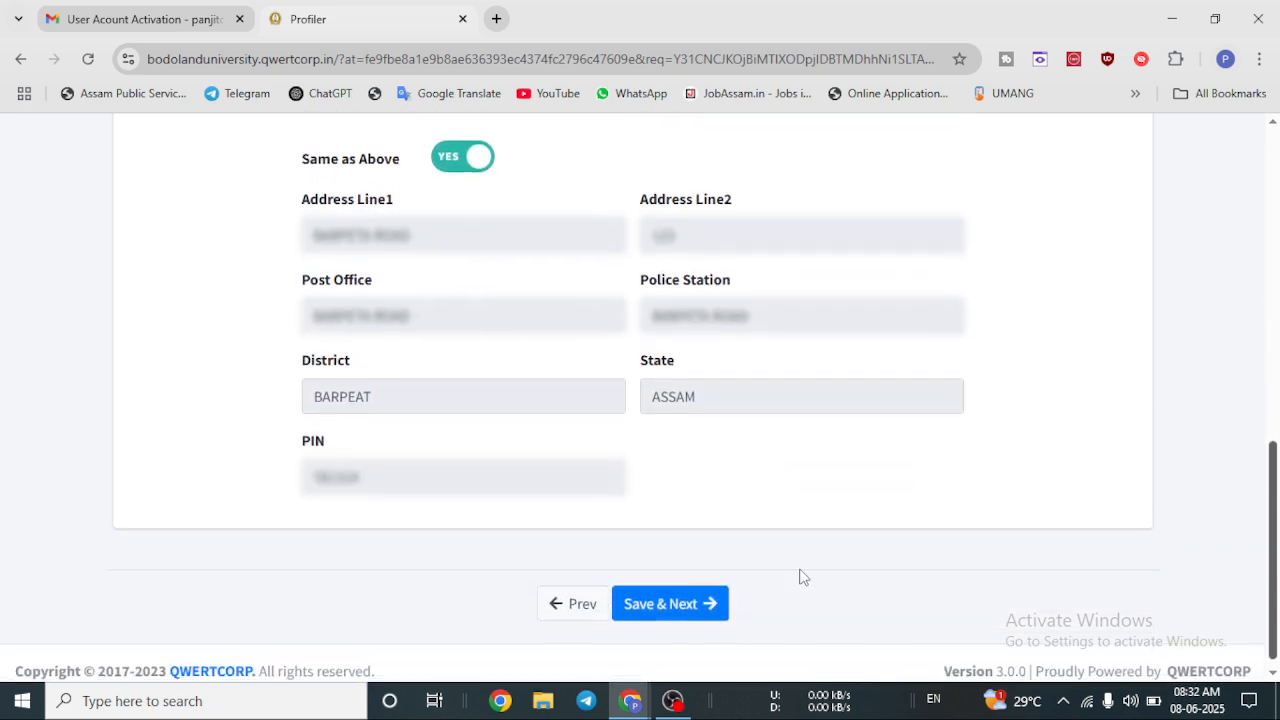
pyautogui.click(635, 603)
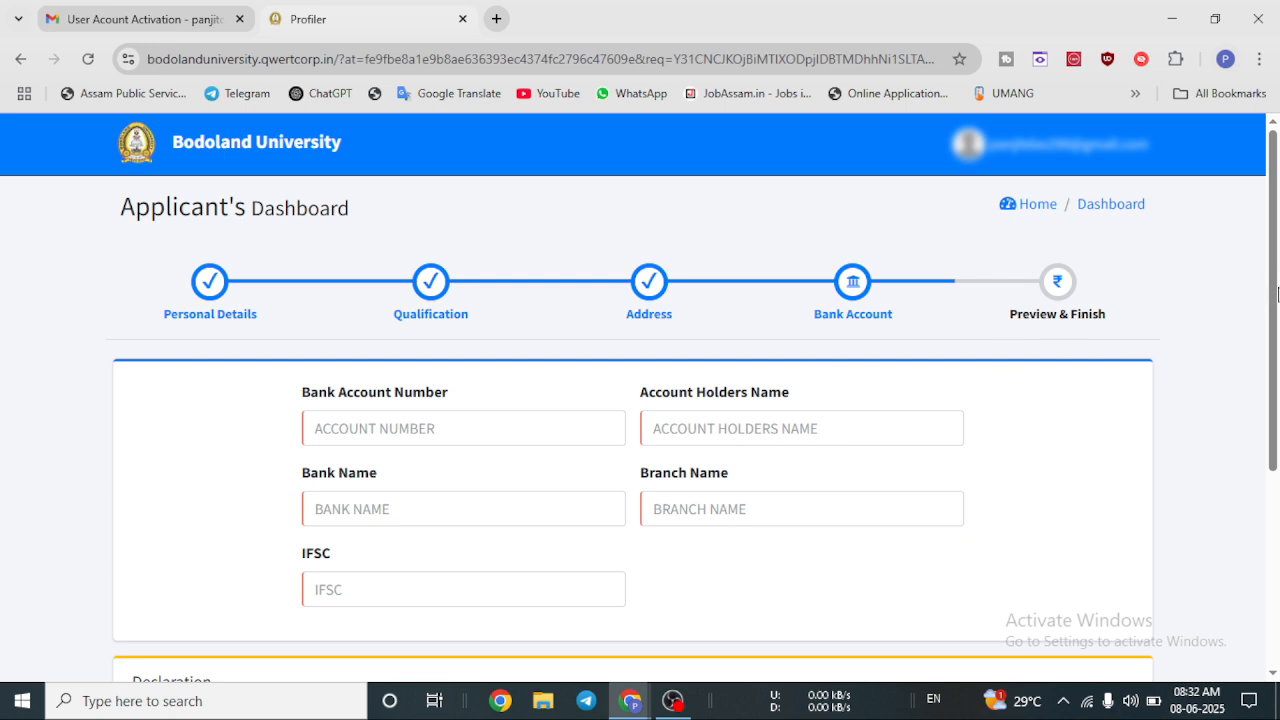
# Fill in the bank account number, account holder's name, branch name and IFSC, with STATE BANK OF INDIA as the bank.
pyautogui.moveTo(1278, 292); pyautogui.dragTo(1278, 340)
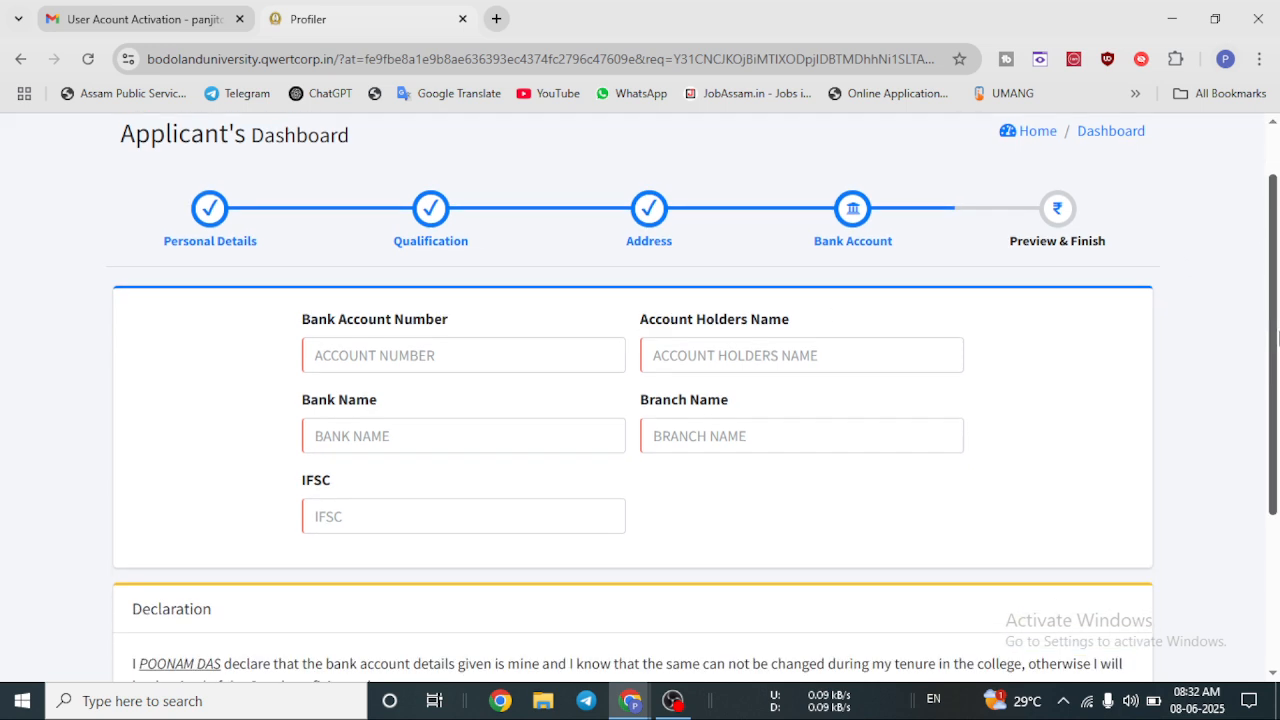
pyautogui.click(472, 362)
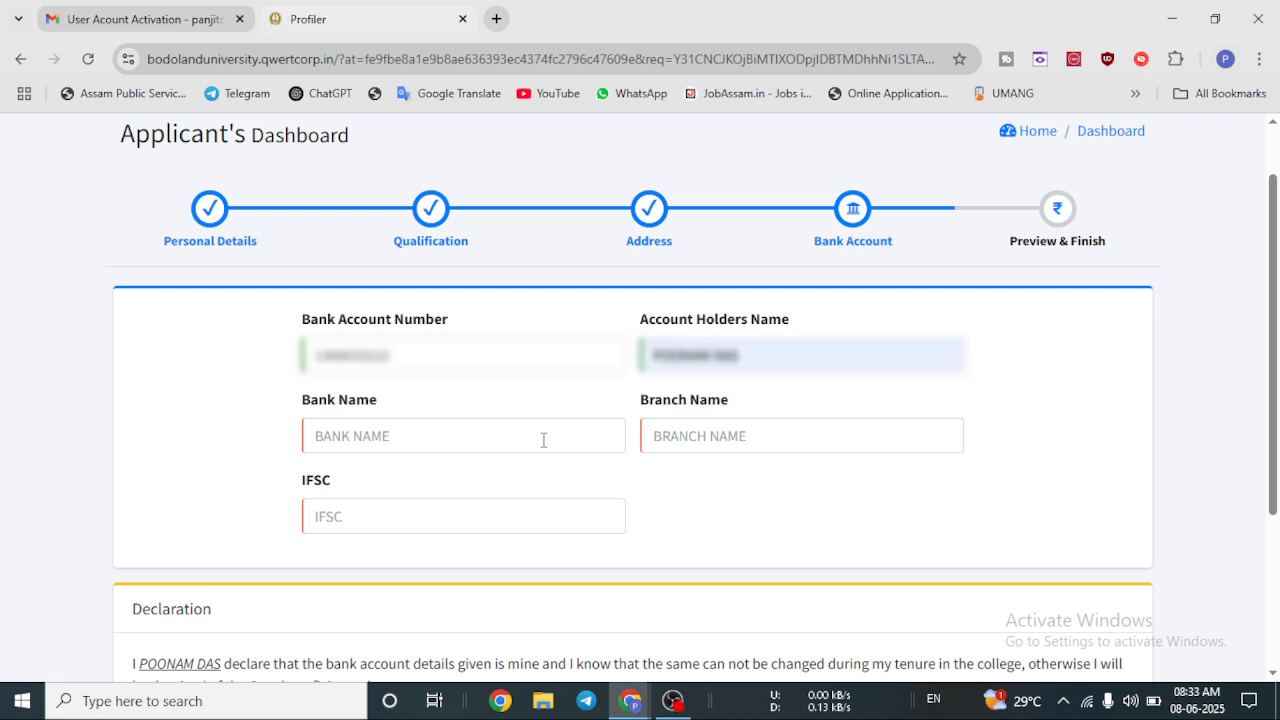
pyautogui.click(357, 438)
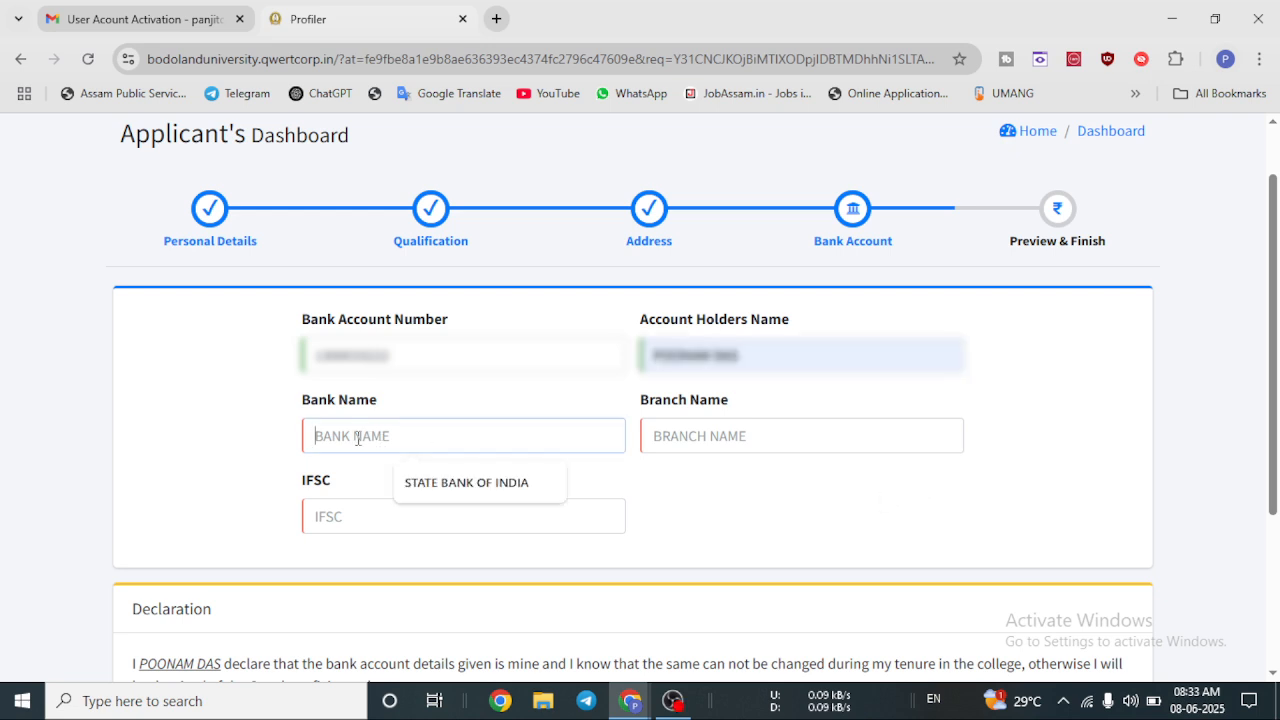
pyautogui.click(442, 490)
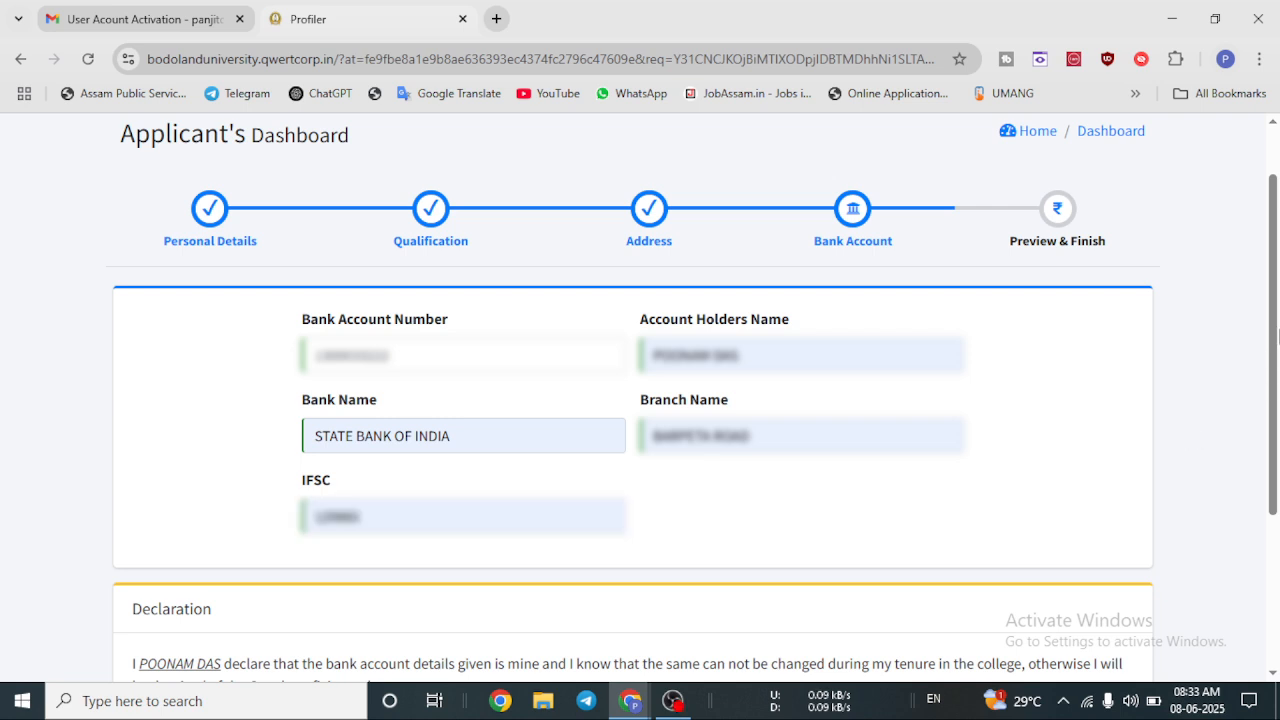
# Accept the declaration that the bank account details belong to the applicant.
pyautogui.scroll(-1, 1230, 410)
pyautogui.scroll(-1, 1277, 380)
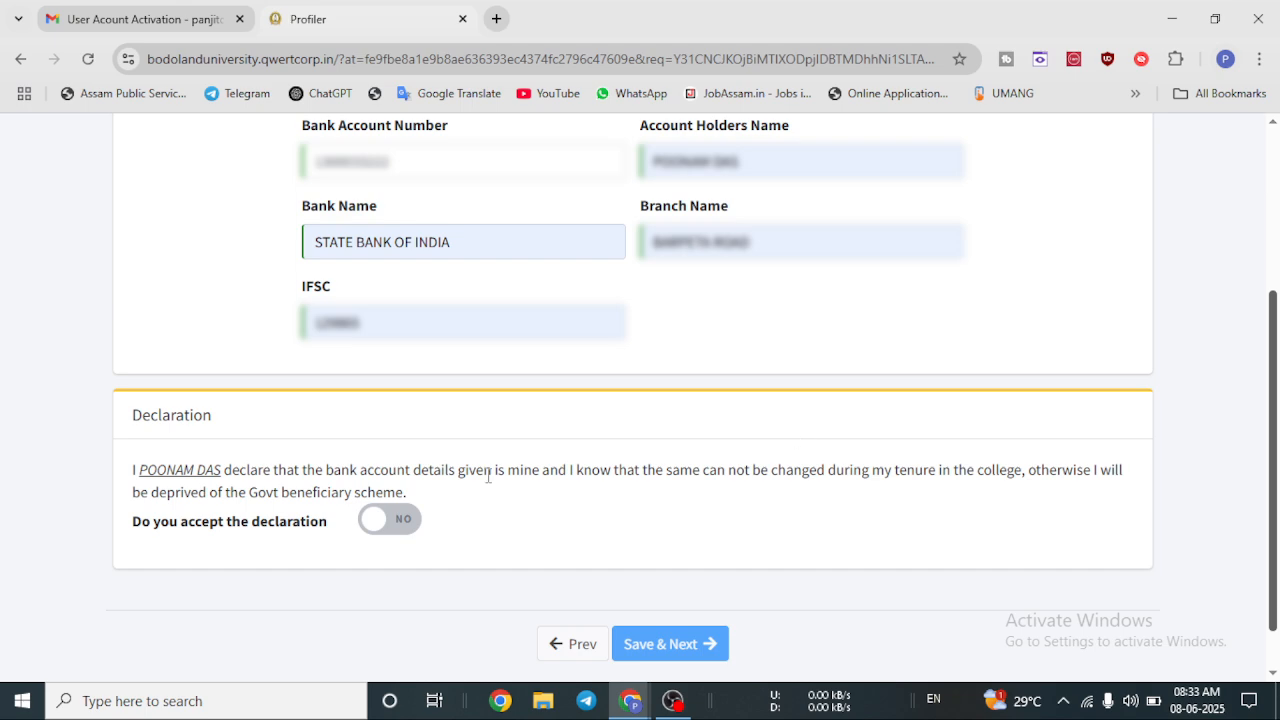
pyautogui.click(405, 522)
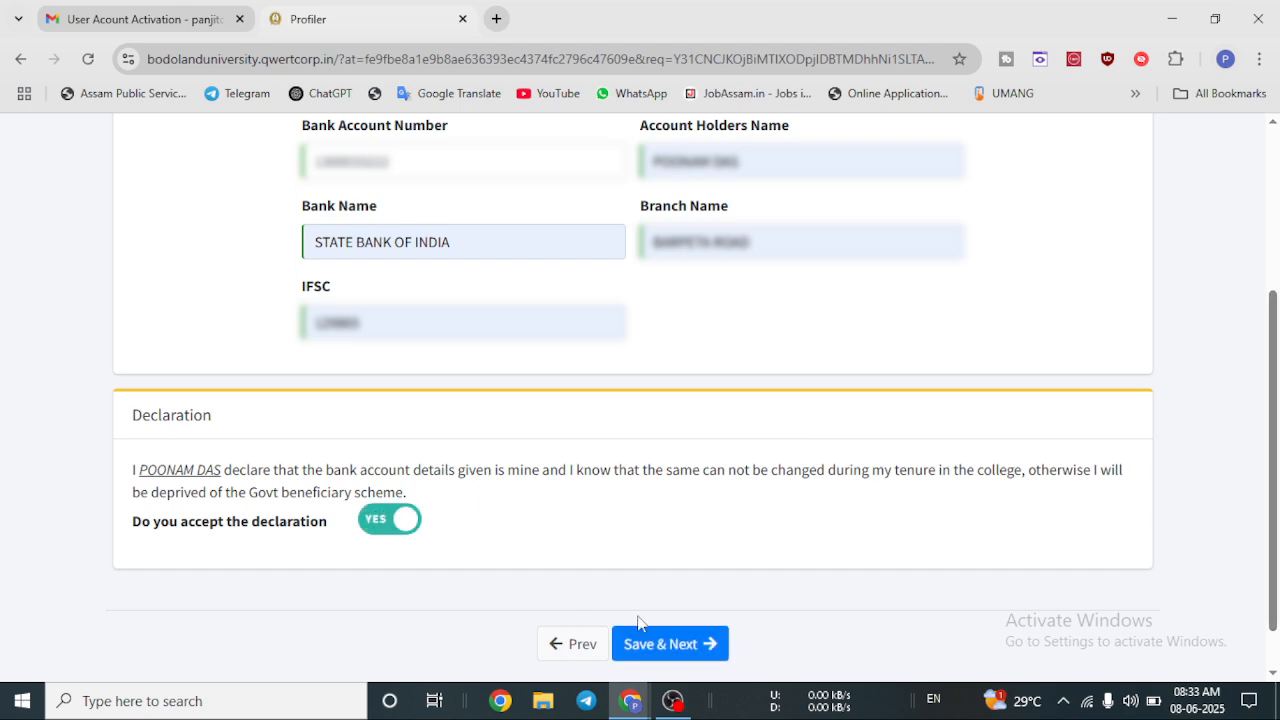
# Save the bank account details and complete the applicant profile from the final preview.
pyautogui.click(661, 646)
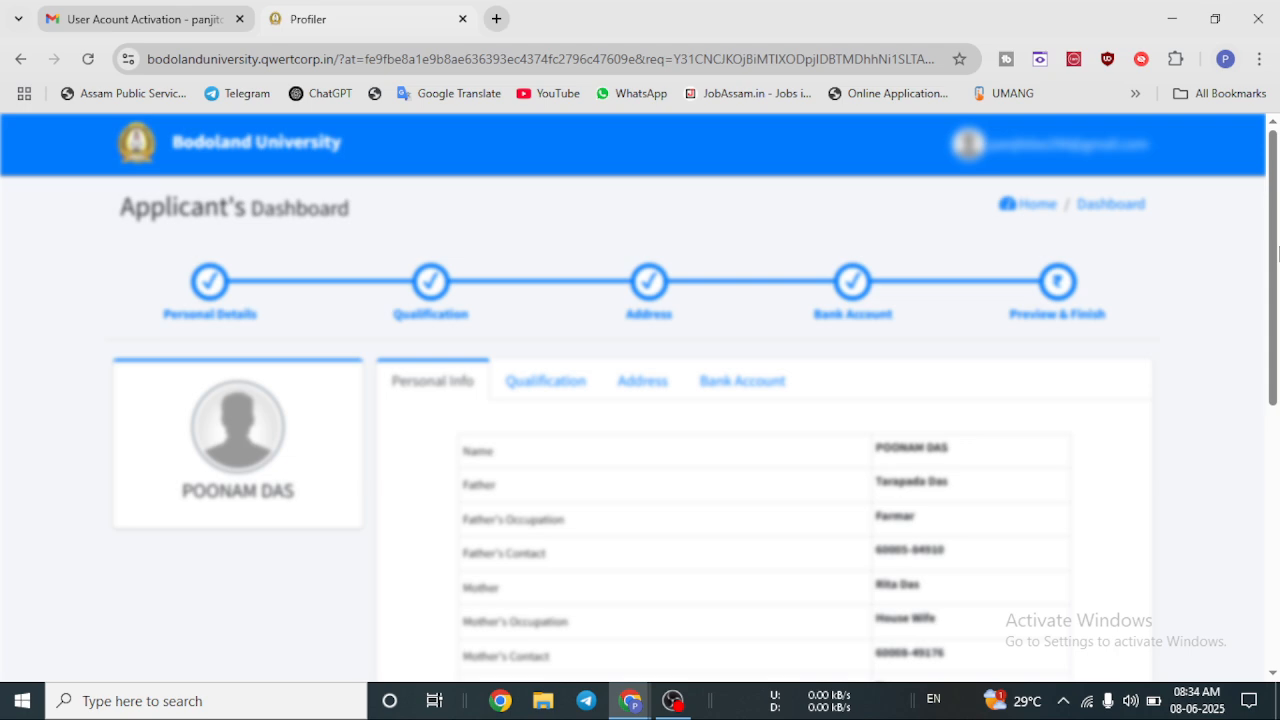
pyautogui.moveTo(1277, 253); pyautogui.dragTo(1277, 505)
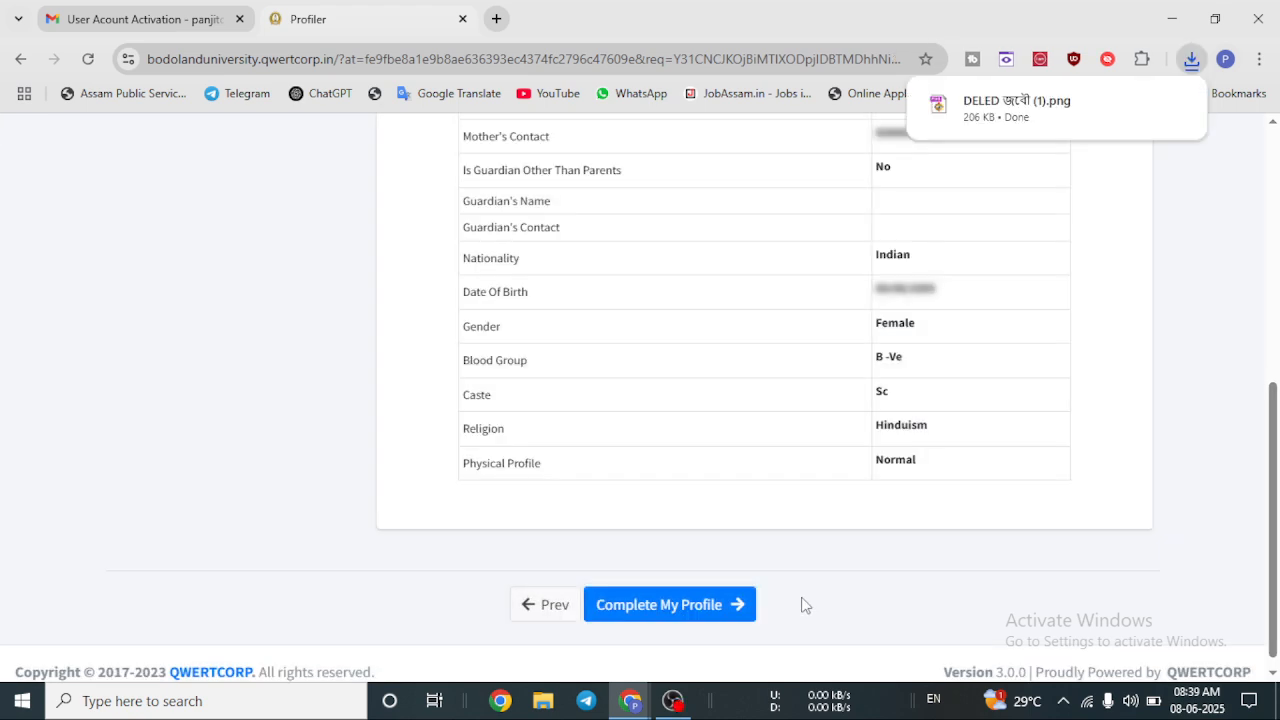
pyautogui.click(686, 604)
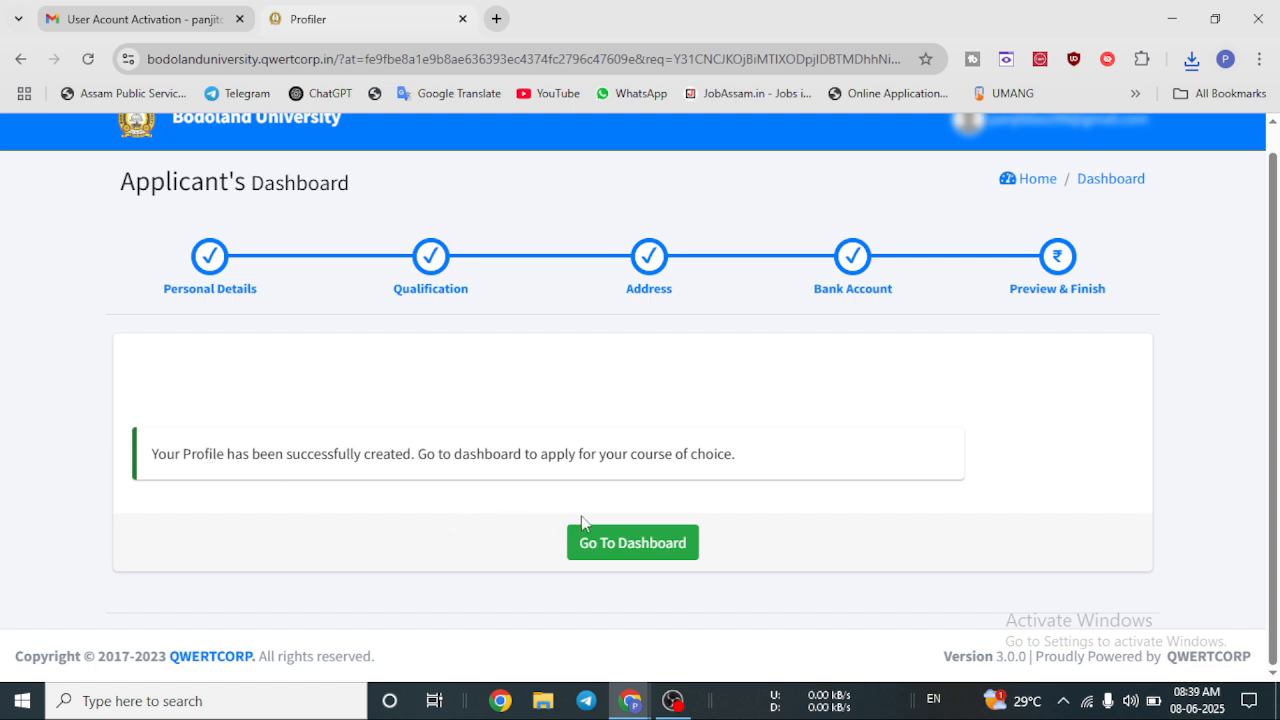
# Go to the applicant dashboard and start a new course application for Bachelor Of Education, 1st SEMESTER.
pyautogui.click(629, 530)
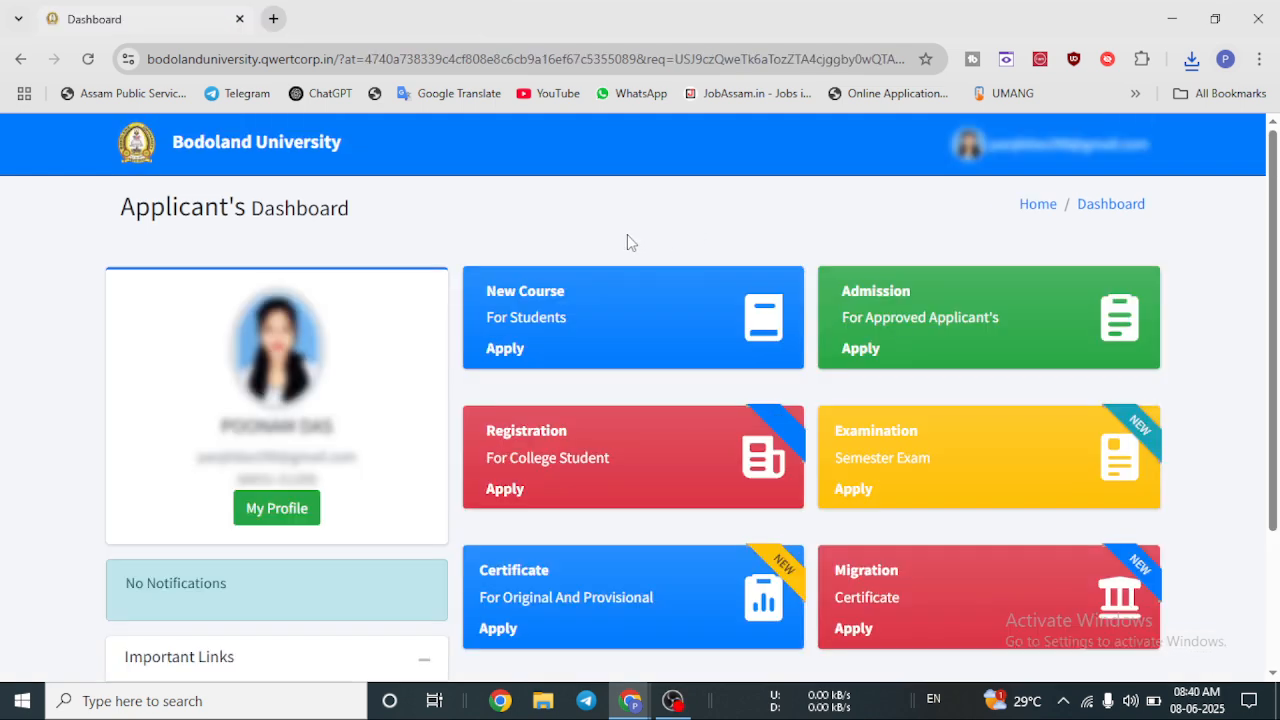
pyautogui.click(507, 349)
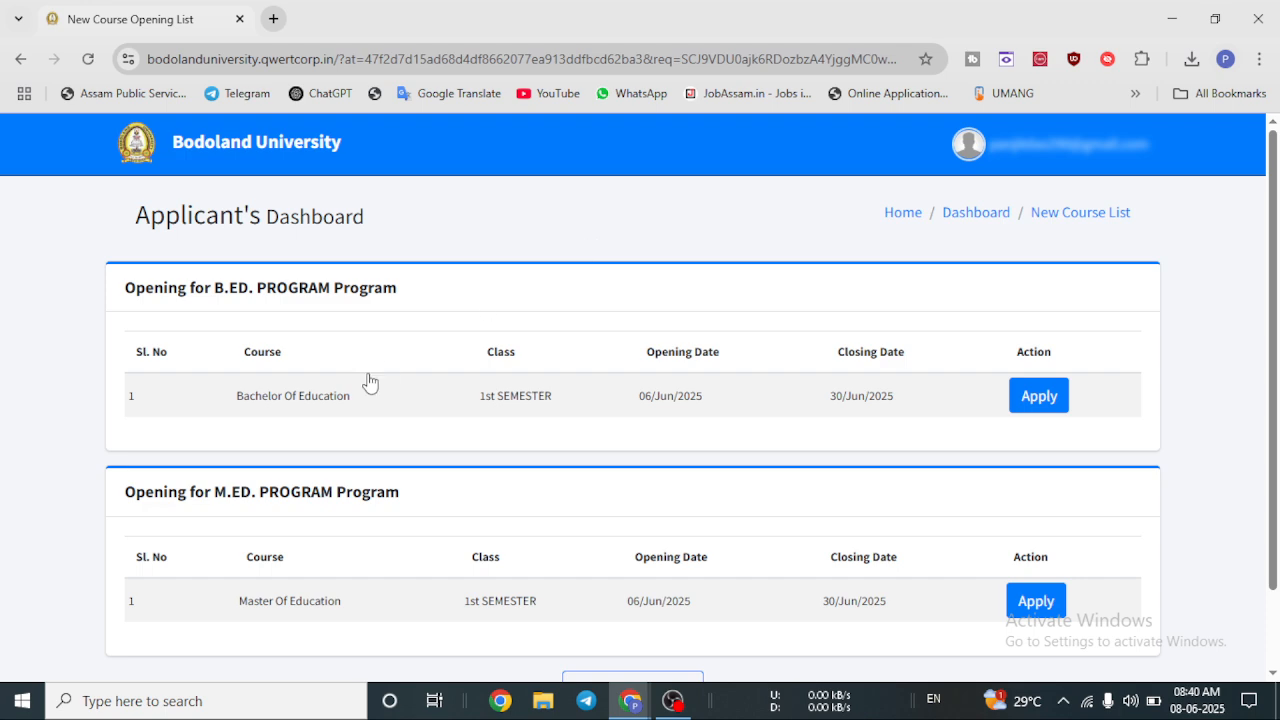
pyautogui.click(1036, 398)
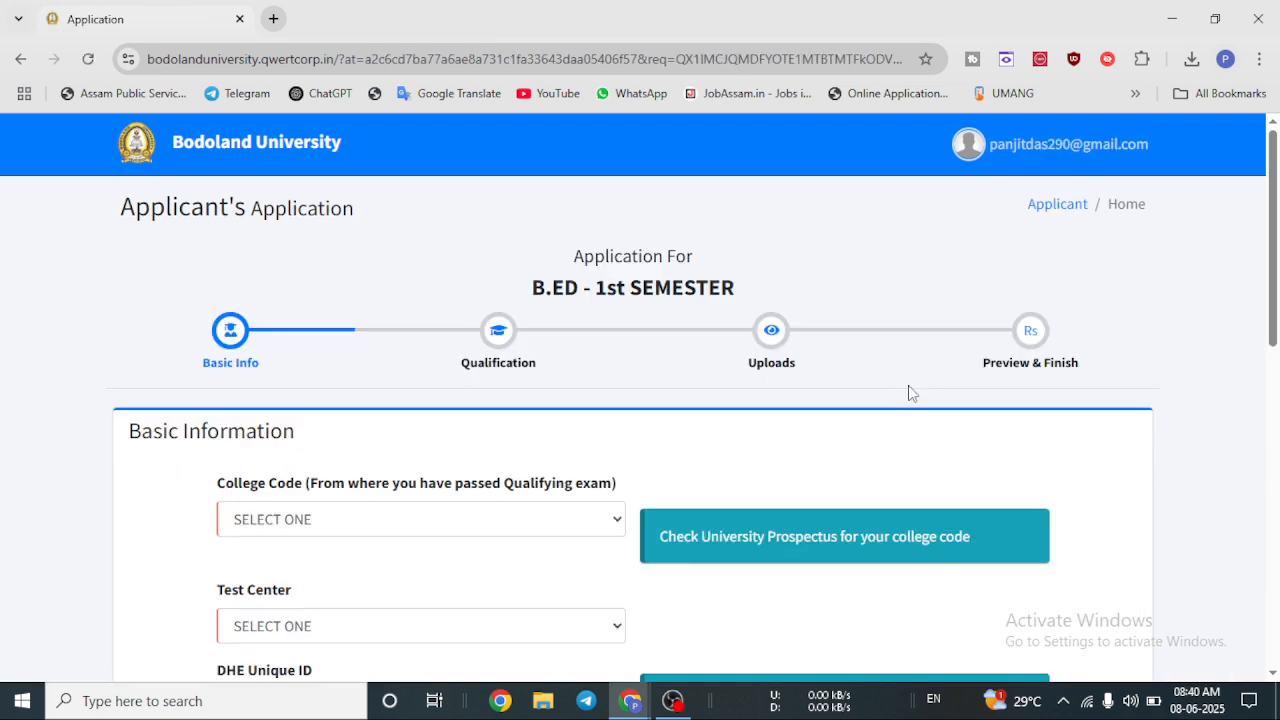
# Set the college code to 200 - OTHER COLLEGE and the test center to BH COLLEGE, HOWLY, BARPETA, and fill in the DHE Unique ID.
pyautogui.scroll(-1, 1276, 330)
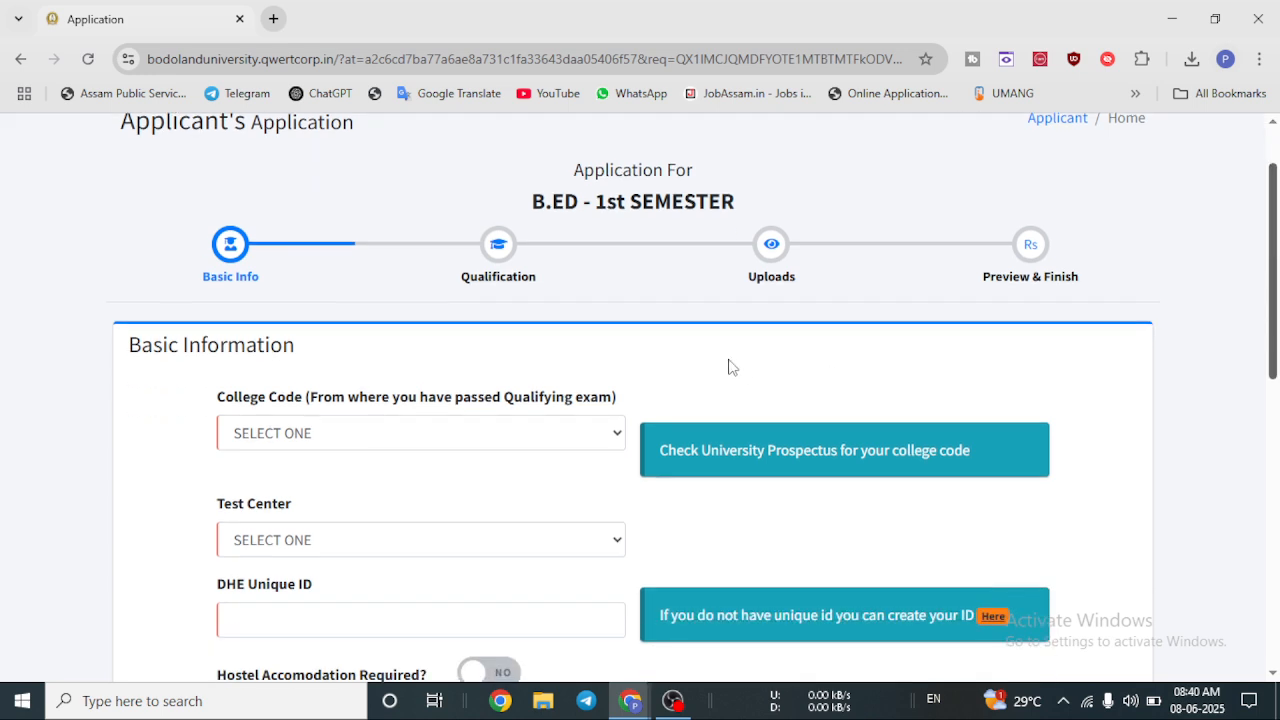
pyautogui.click(314, 437)
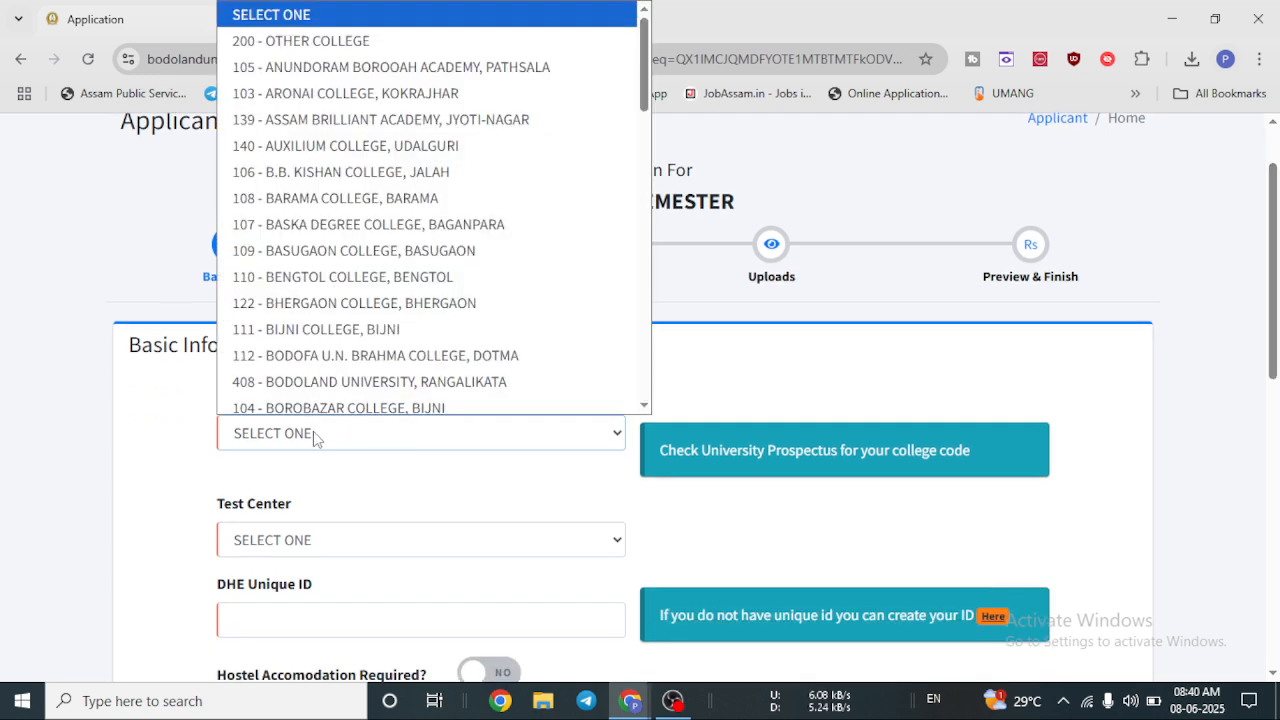
pyautogui.click(310, 41)
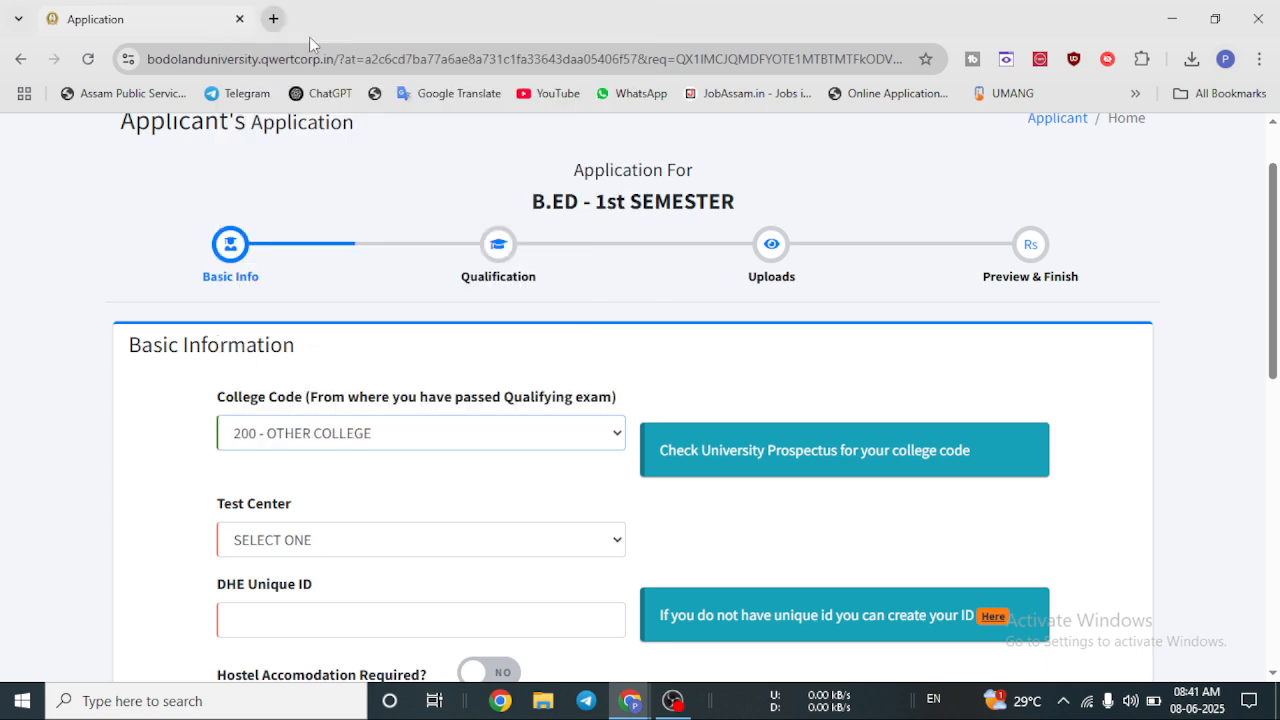
pyautogui.click(298, 550)
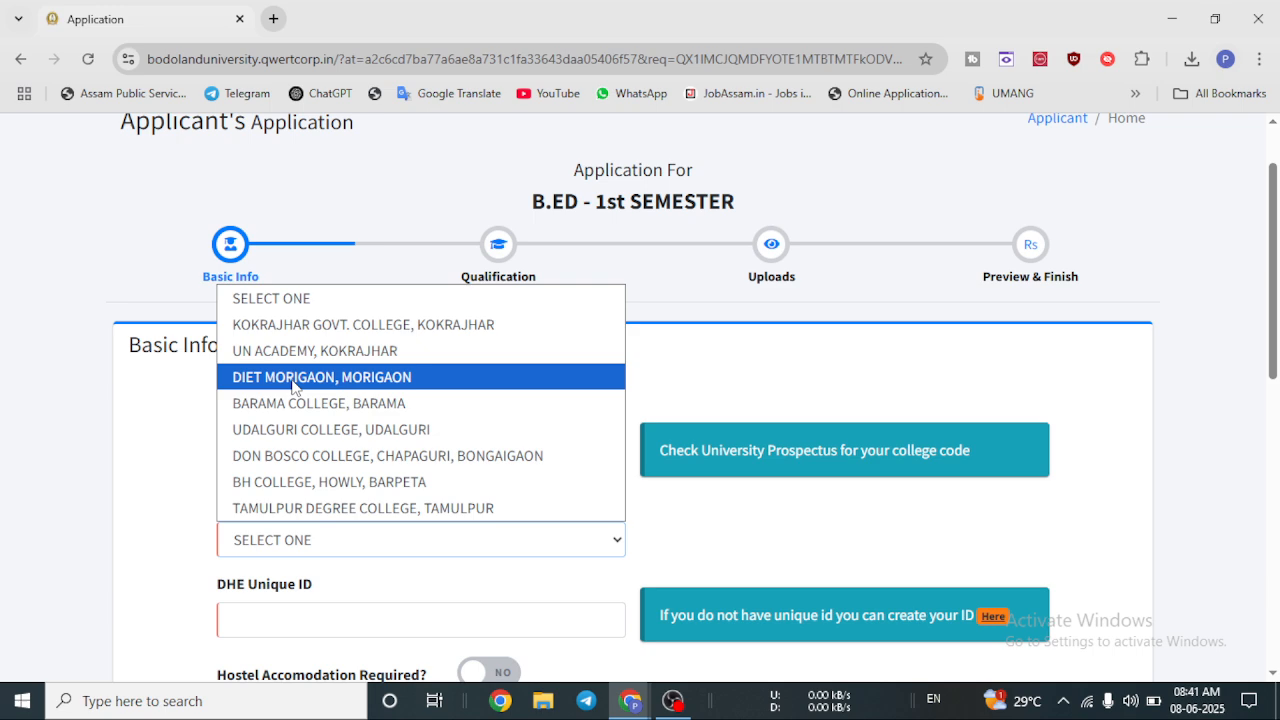
pyautogui.click(305, 482)
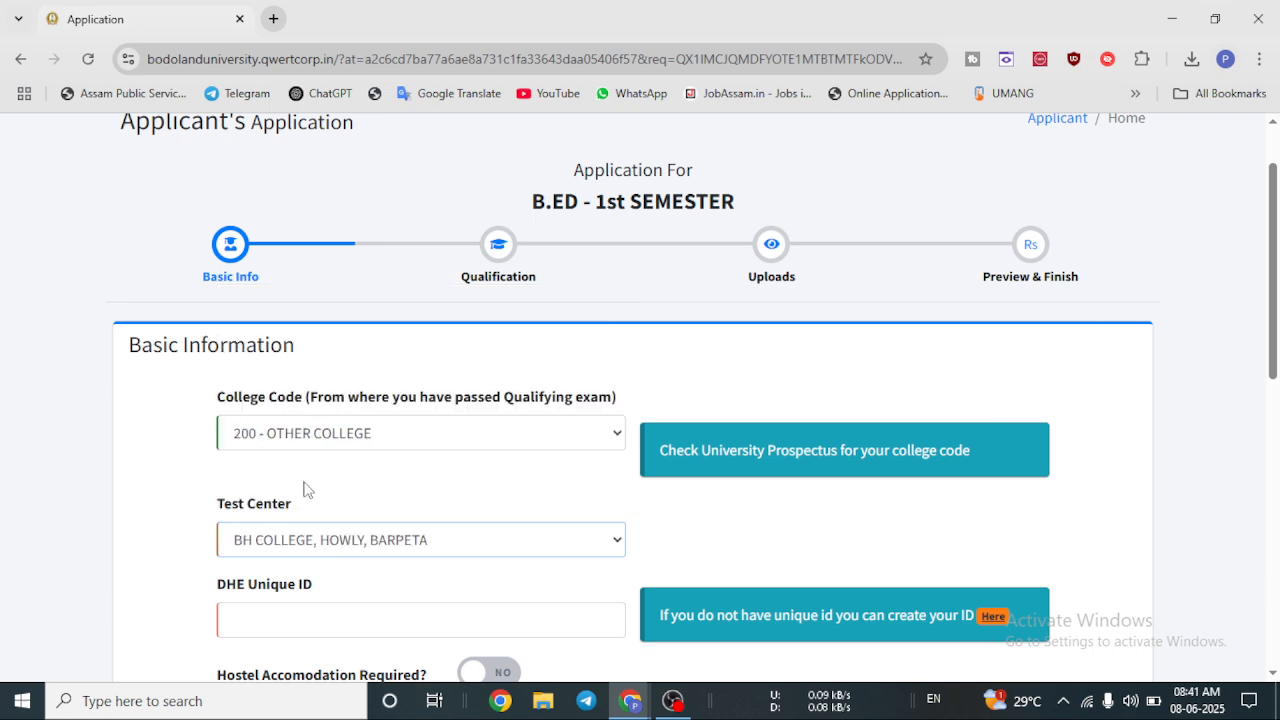
pyautogui.moveTo(1277, 245); pyautogui.dragTo(1277, 290)
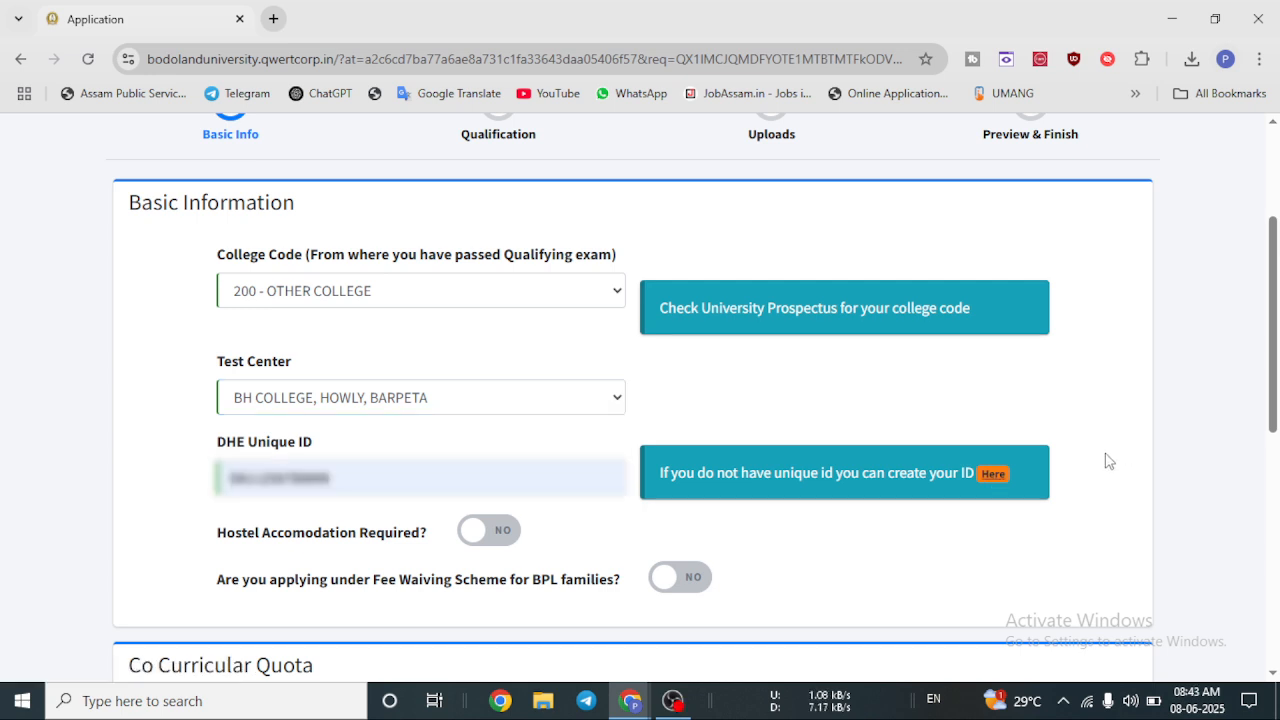
# Select SC as the caste quota and save the basic information to continue to the qualification stage.
pyautogui.moveTo(470, 585)
pyautogui.moveTo(1275, 384); pyautogui.dragTo(1276, 483)
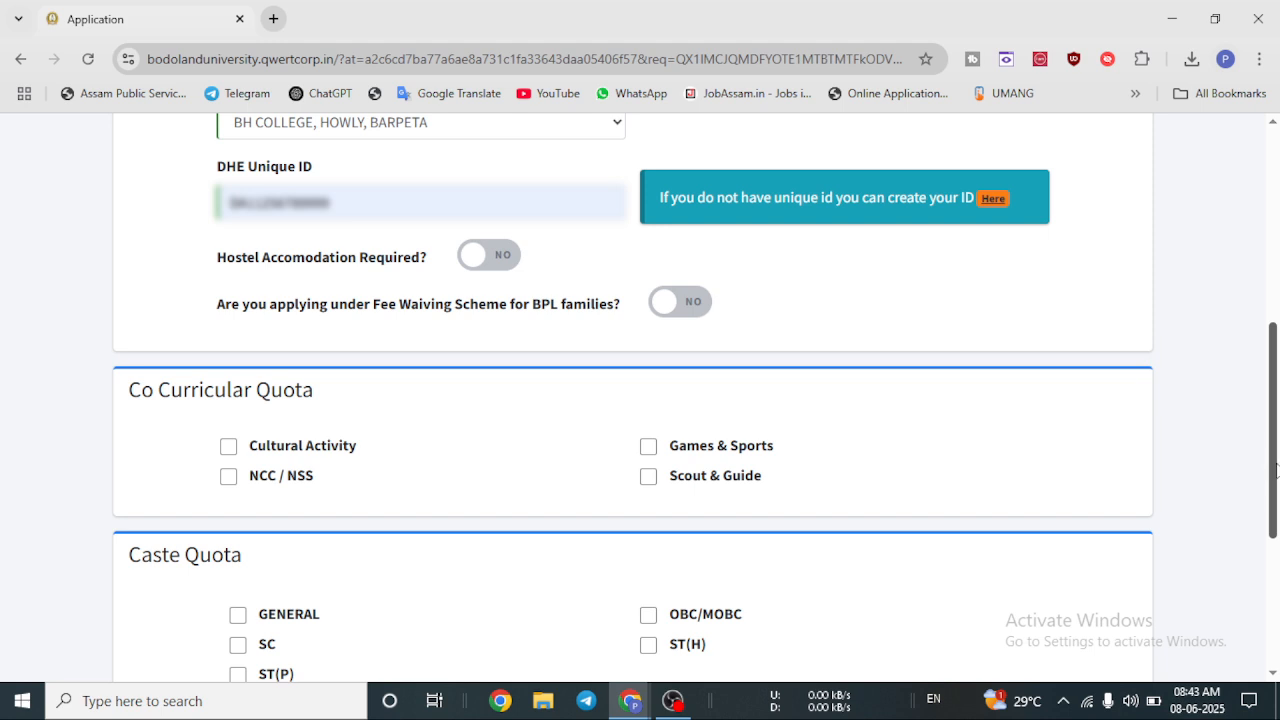
pyautogui.scroll(-1, 1278, 396)
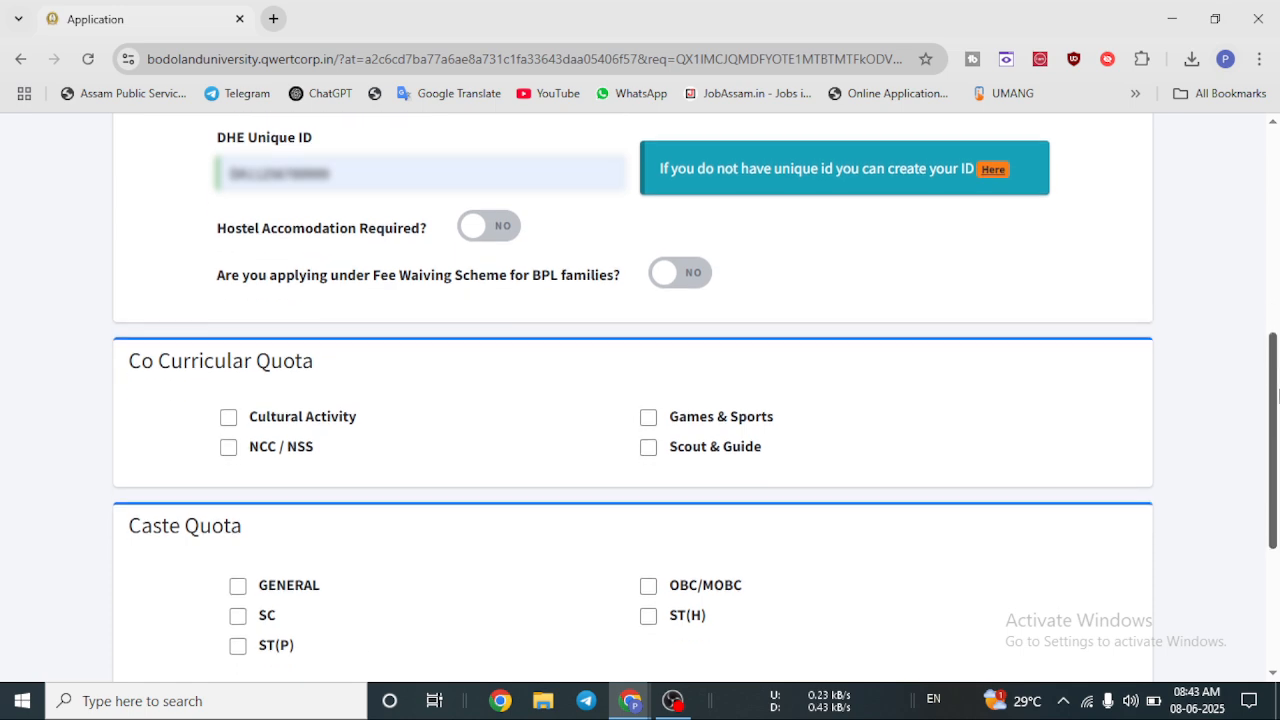
pyautogui.scroll(-1, 1278, 396)
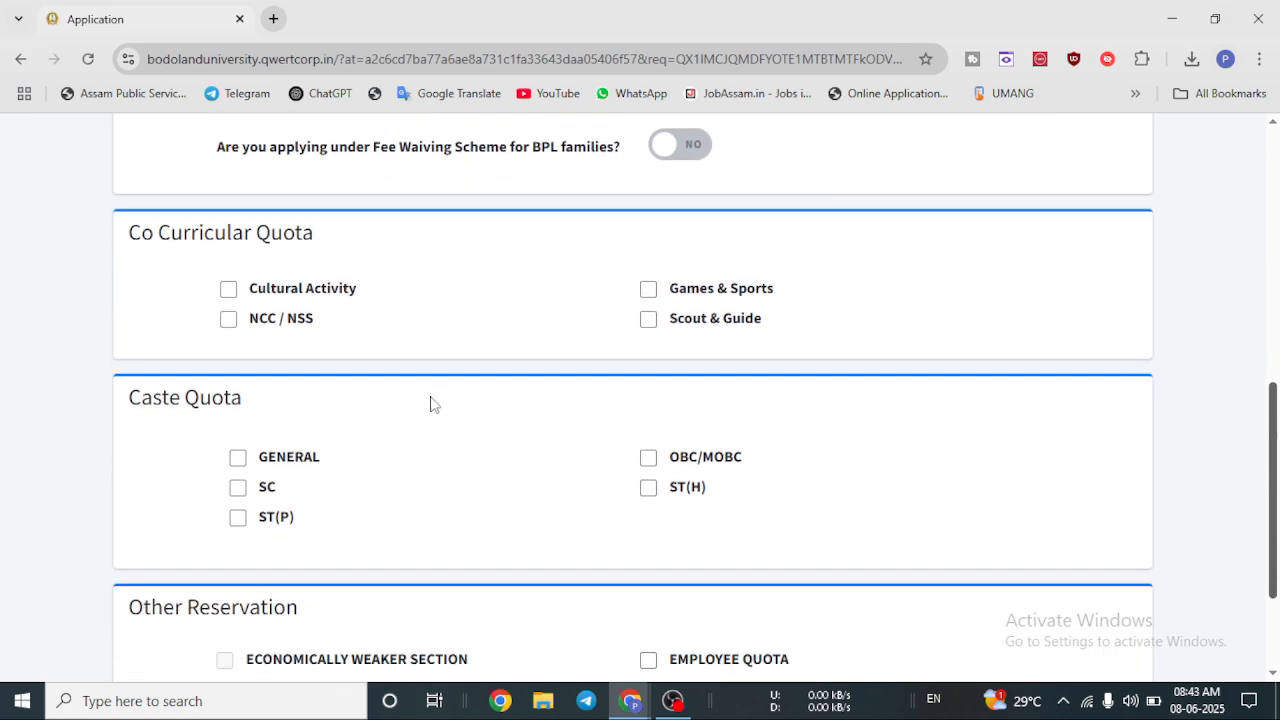
pyautogui.click(238, 488)
pyautogui.scroll(-2, 1277, 527)
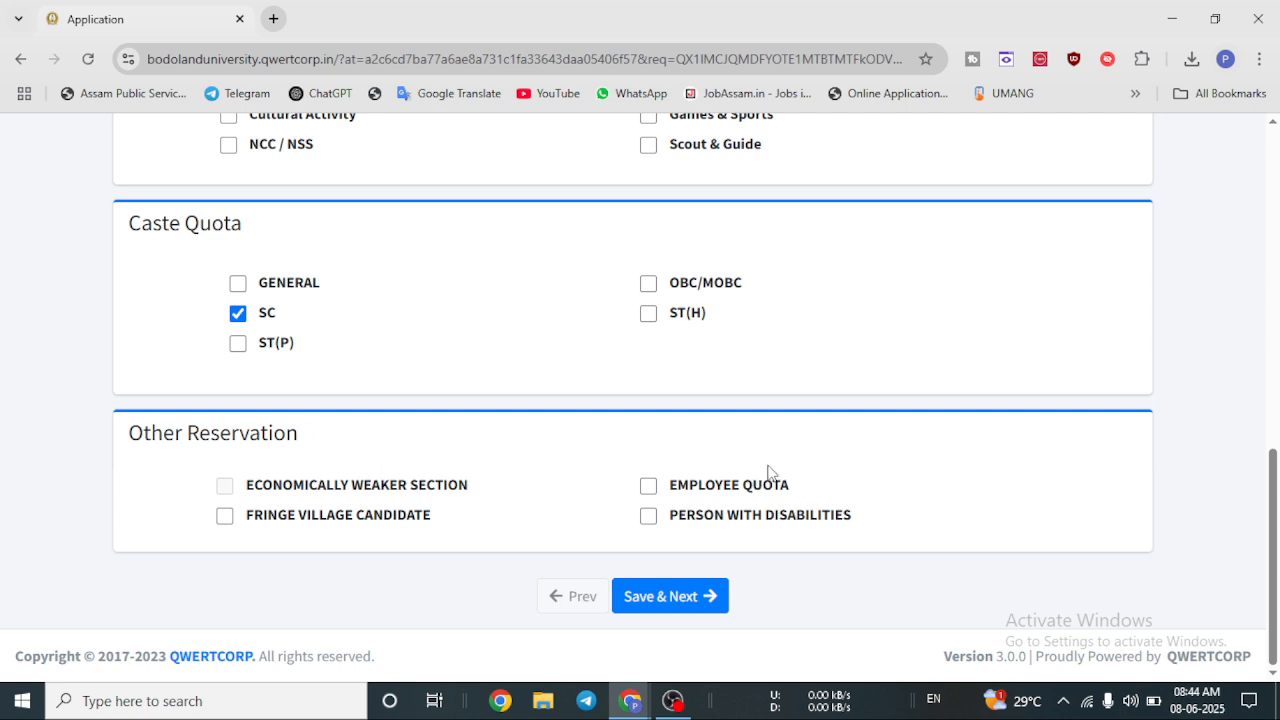
pyautogui.click(658, 595)
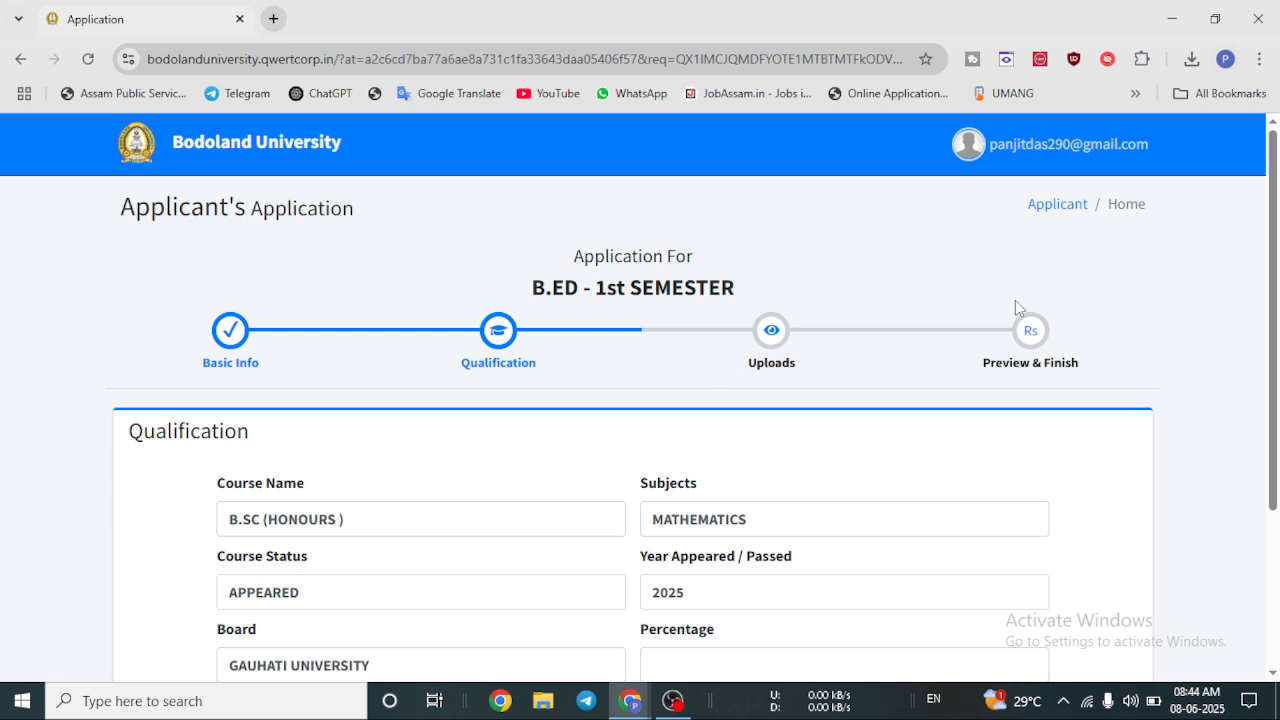
# Save the prefilled qualification details and review the list of documents required for upload.
pyautogui.moveTo(1278, 280); pyautogui.dragTo(1278, 428)
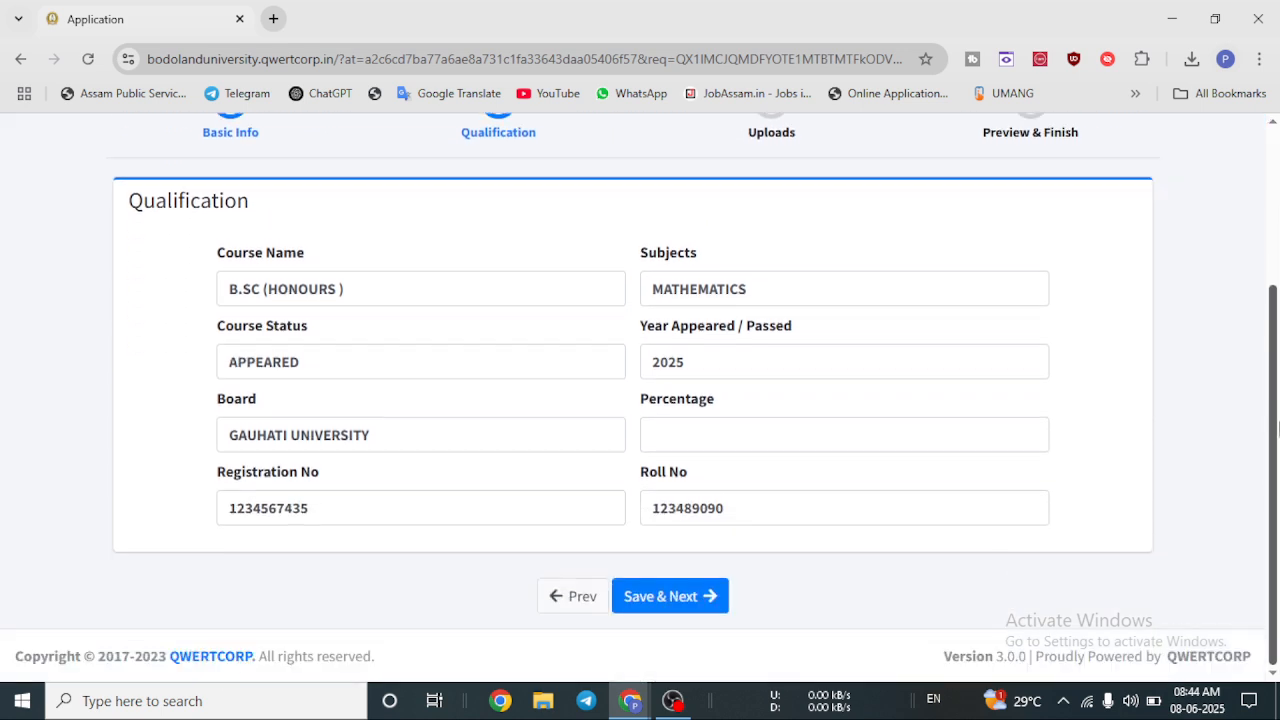
pyautogui.click(646, 598)
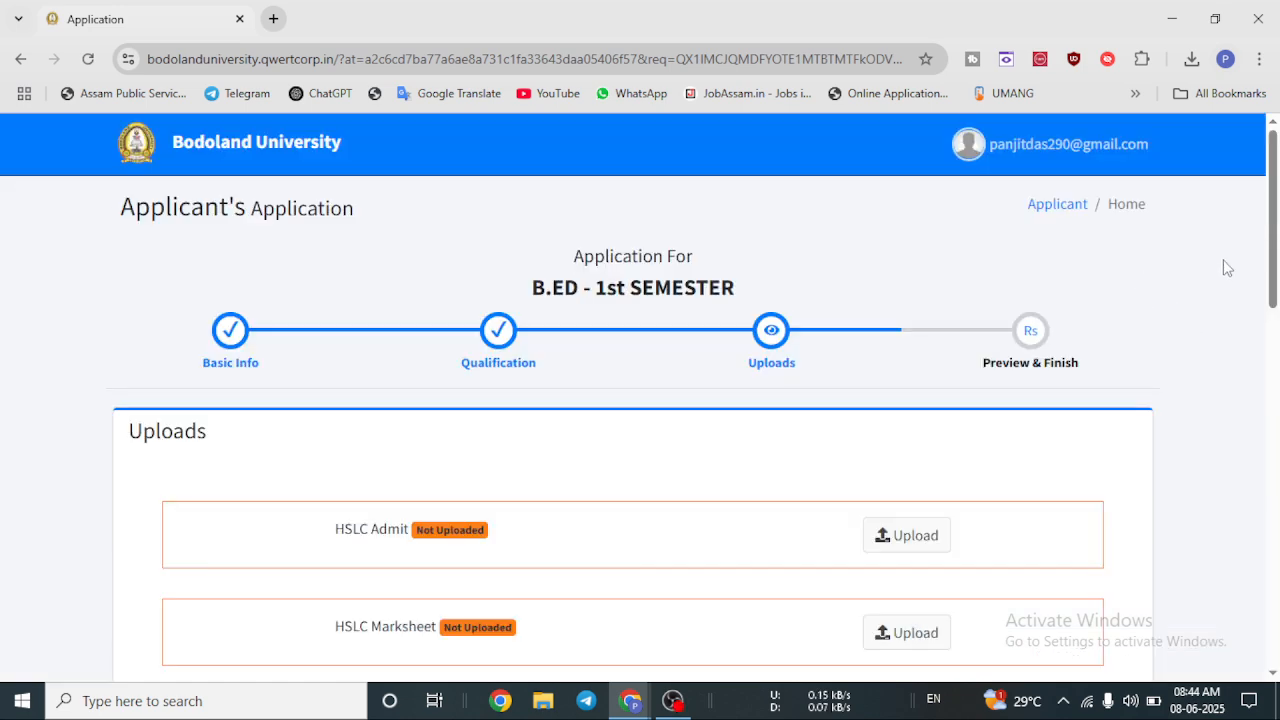
pyautogui.scroll(-1, 1277, 256)
pyautogui.scroll(-1, 1277, 256)
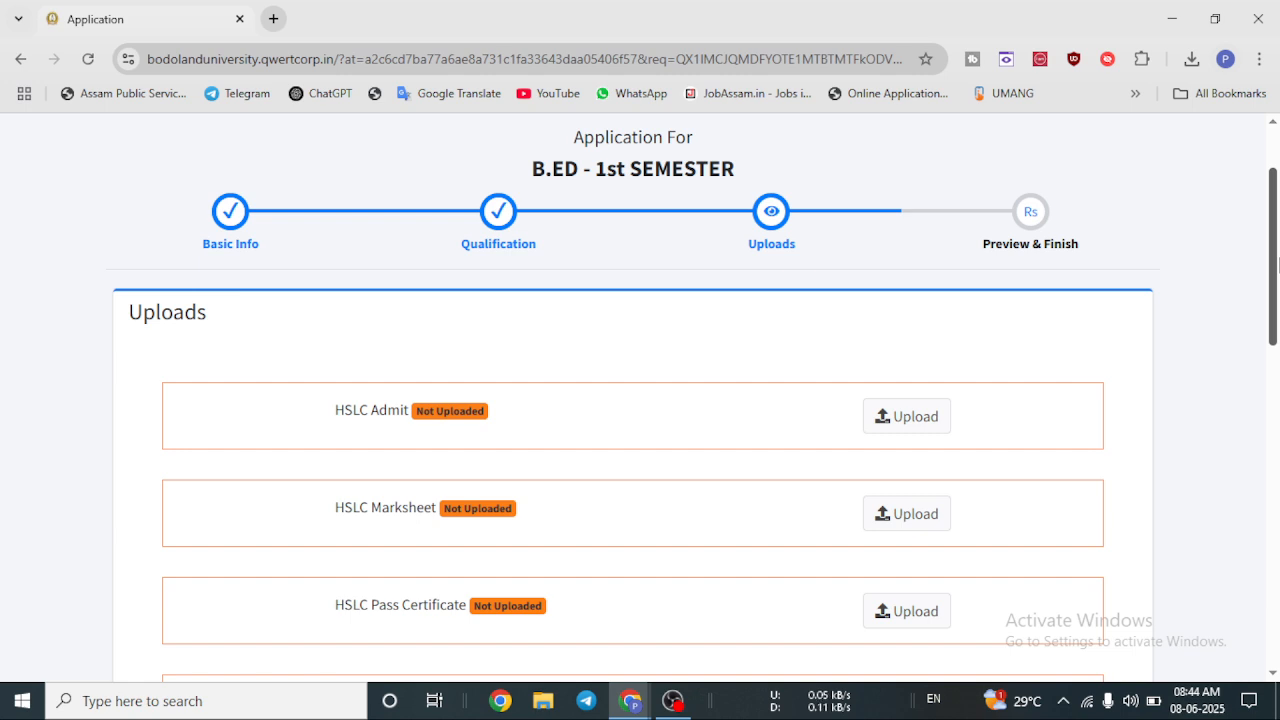
pyautogui.moveTo(1277, 262); pyautogui.dragTo(1277, 375)
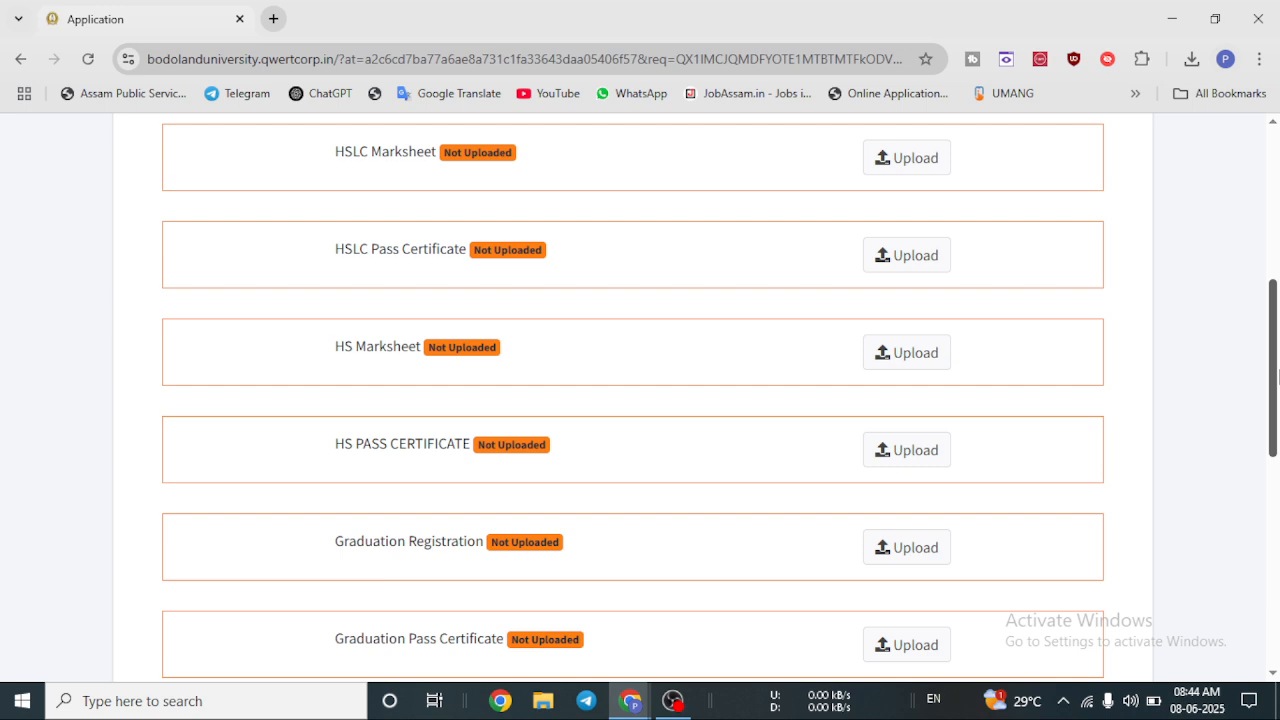
pyautogui.moveTo(1277, 375); pyautogui.dragTo(1277, 314)
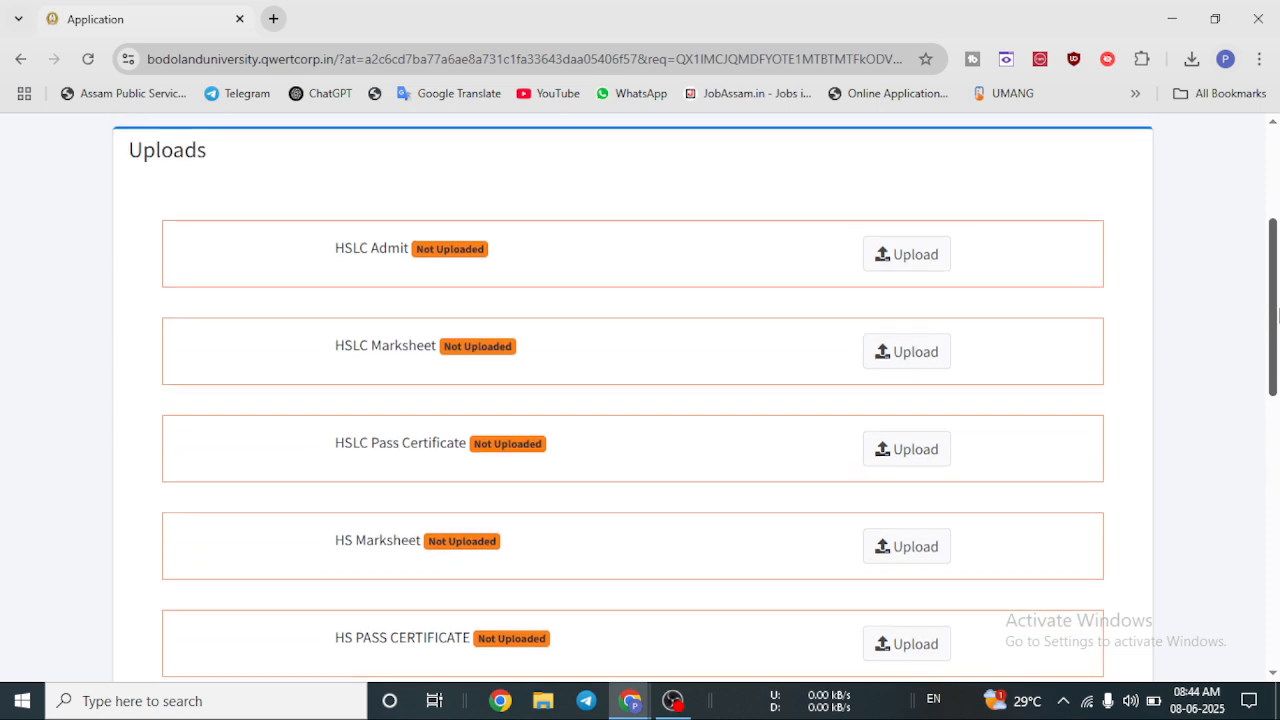
# Upload all the required documents, from the HSLC Admit to the DHE Certificate, and save to continue to the preview.
pyautogui.click(914, 264)
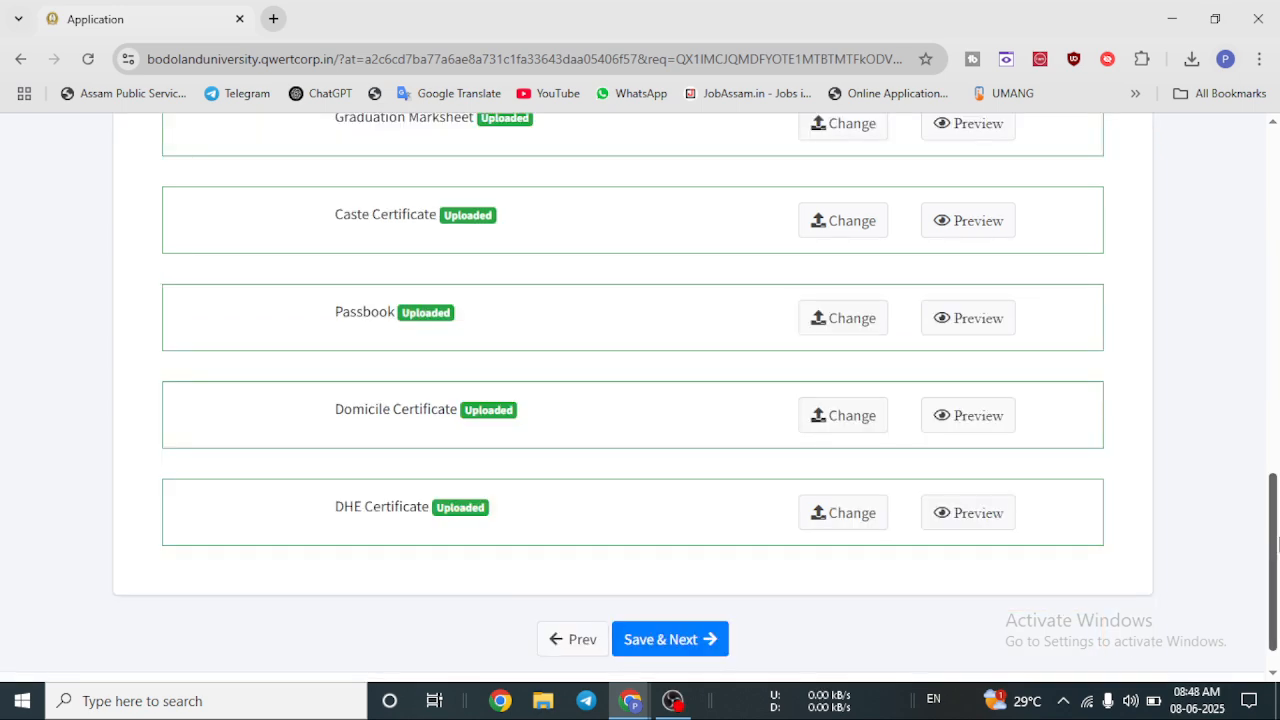
pyautogui.moveTo(1277, 542); pyautogui.dragTo(1277, 578)
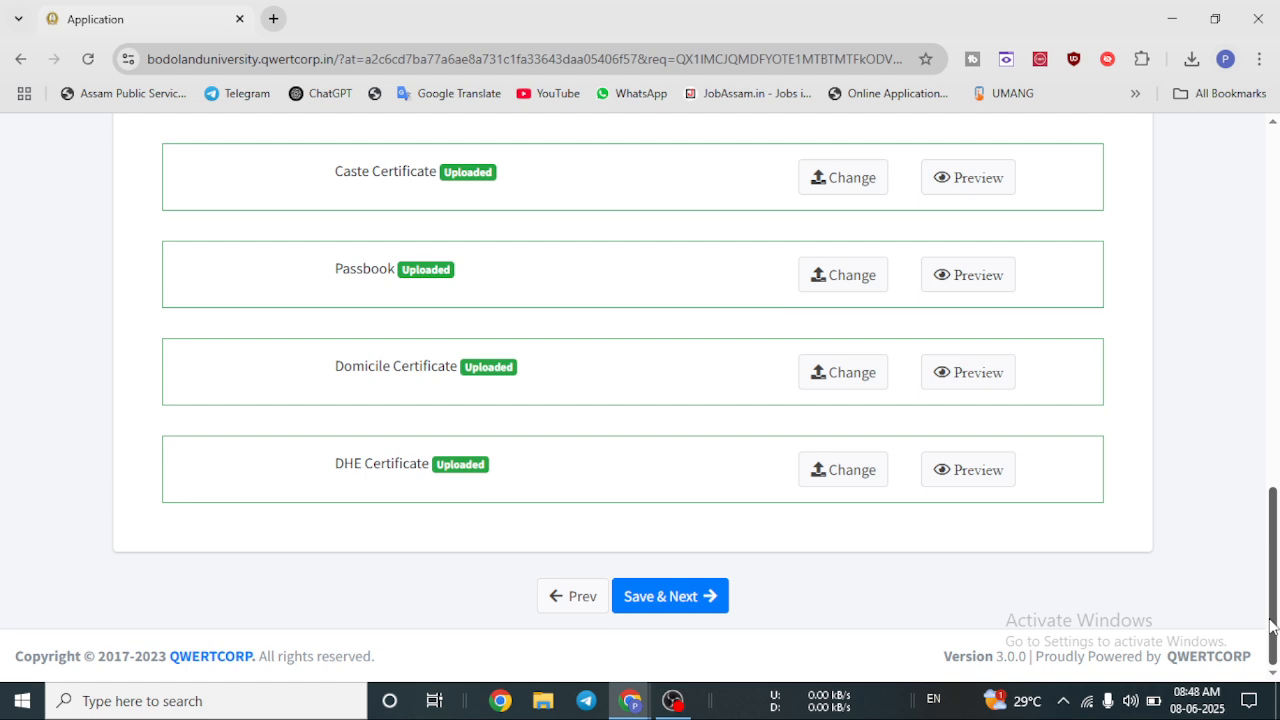
pyautogui.click(677, 595)
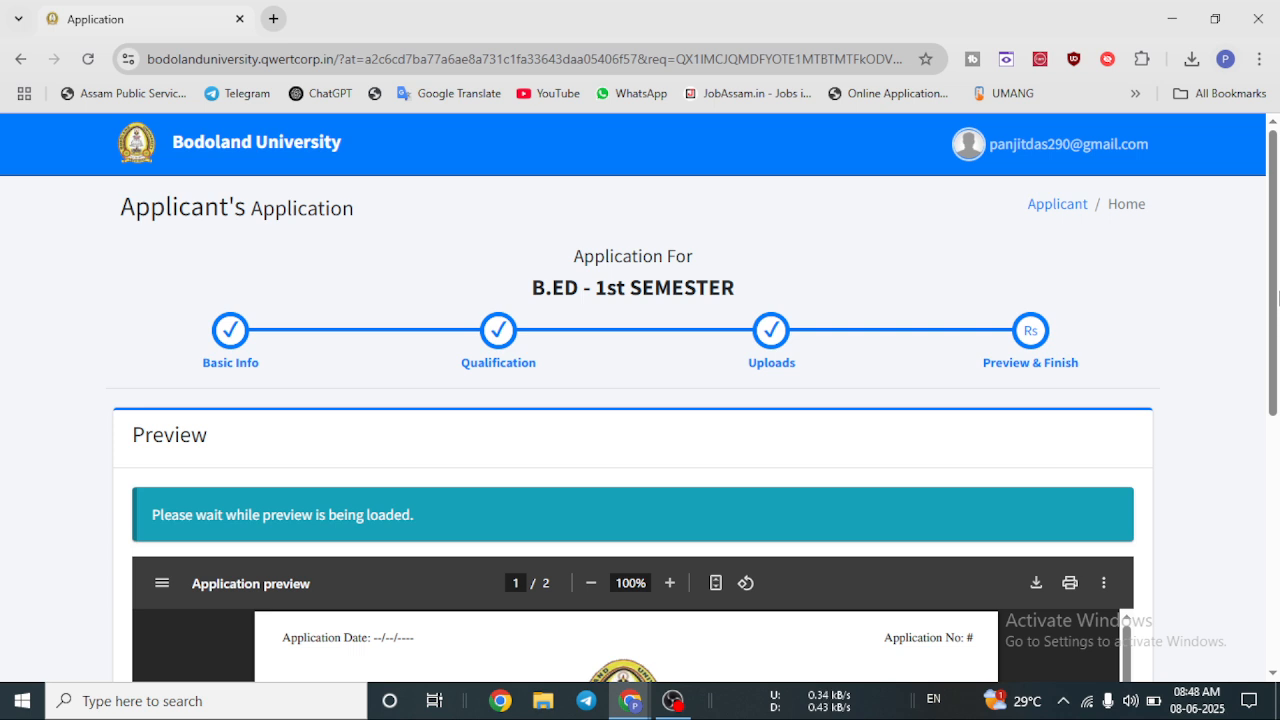
# Complete the B.Ed application from the preview stage to reach the fee payment.
pyautogui.moveTo(1278, 297); pyautogui.dragTo(1278, 597)
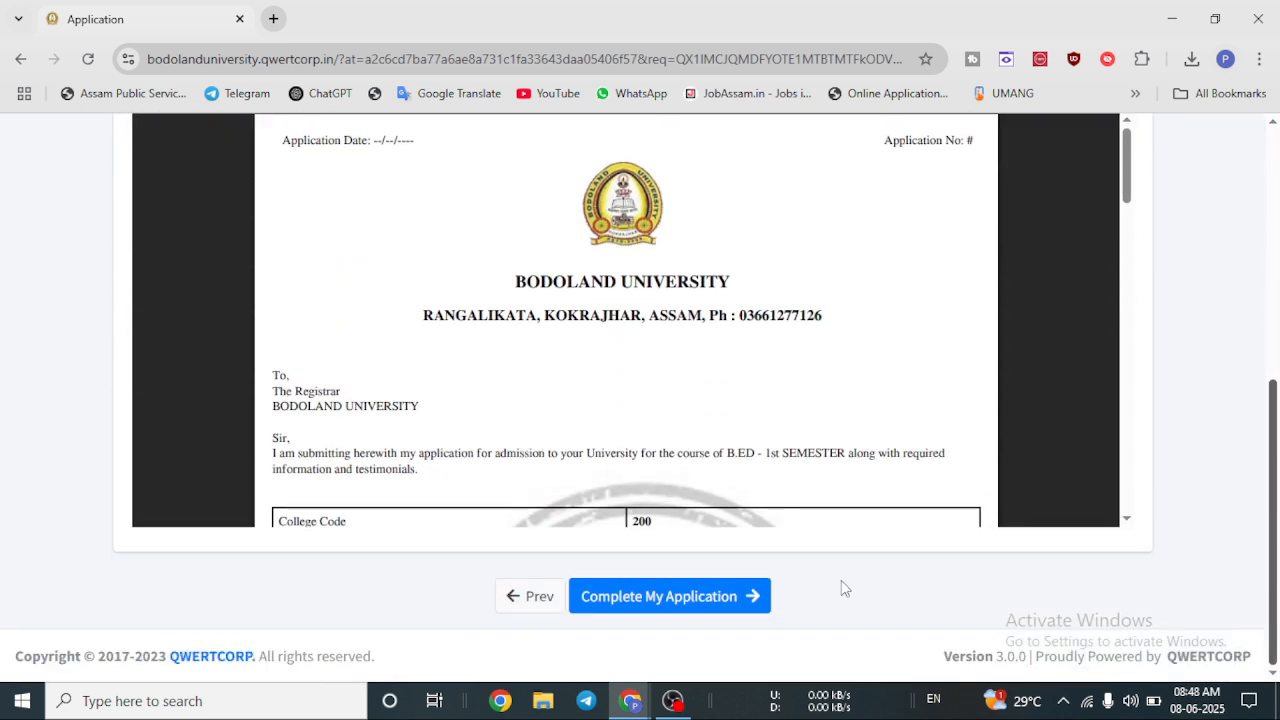
pyautogui.click(678, 597)
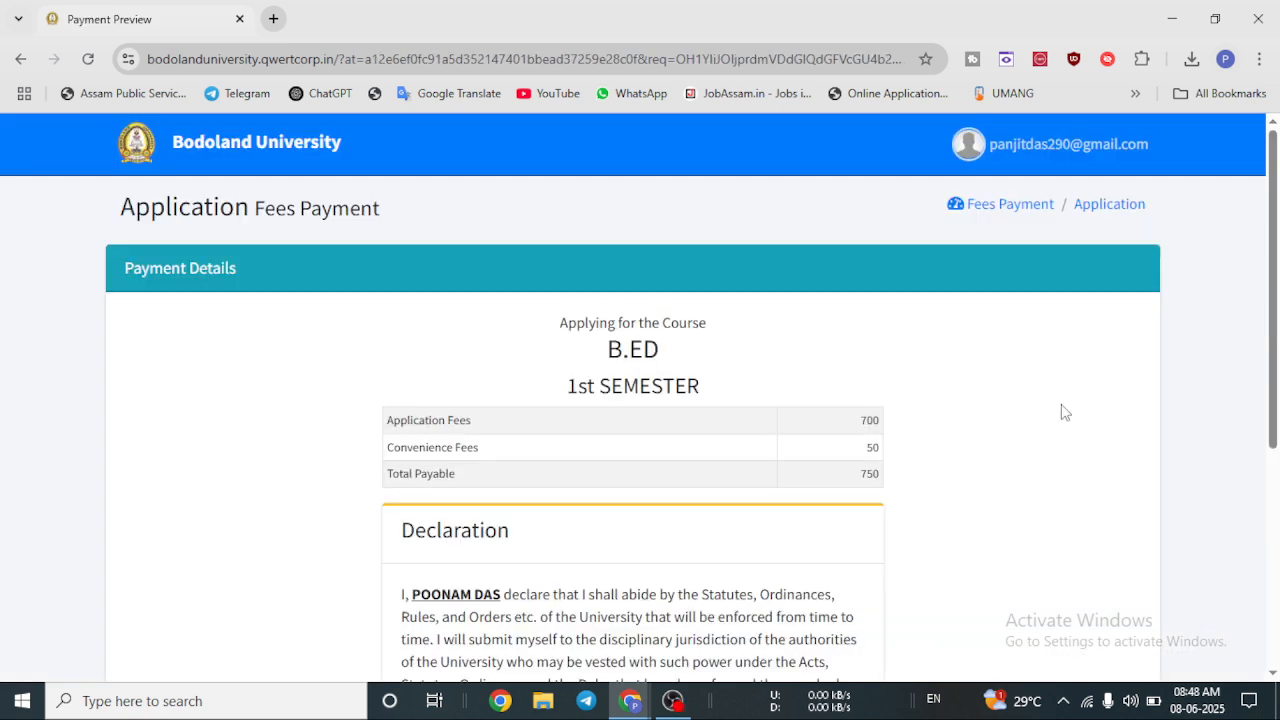
# Agree to the payment terms and conditions, proceed to the fee payment and show all available payment options.
pyautogui.moveTo(1273, 337); pyautogui.dragTo(1277, 557)
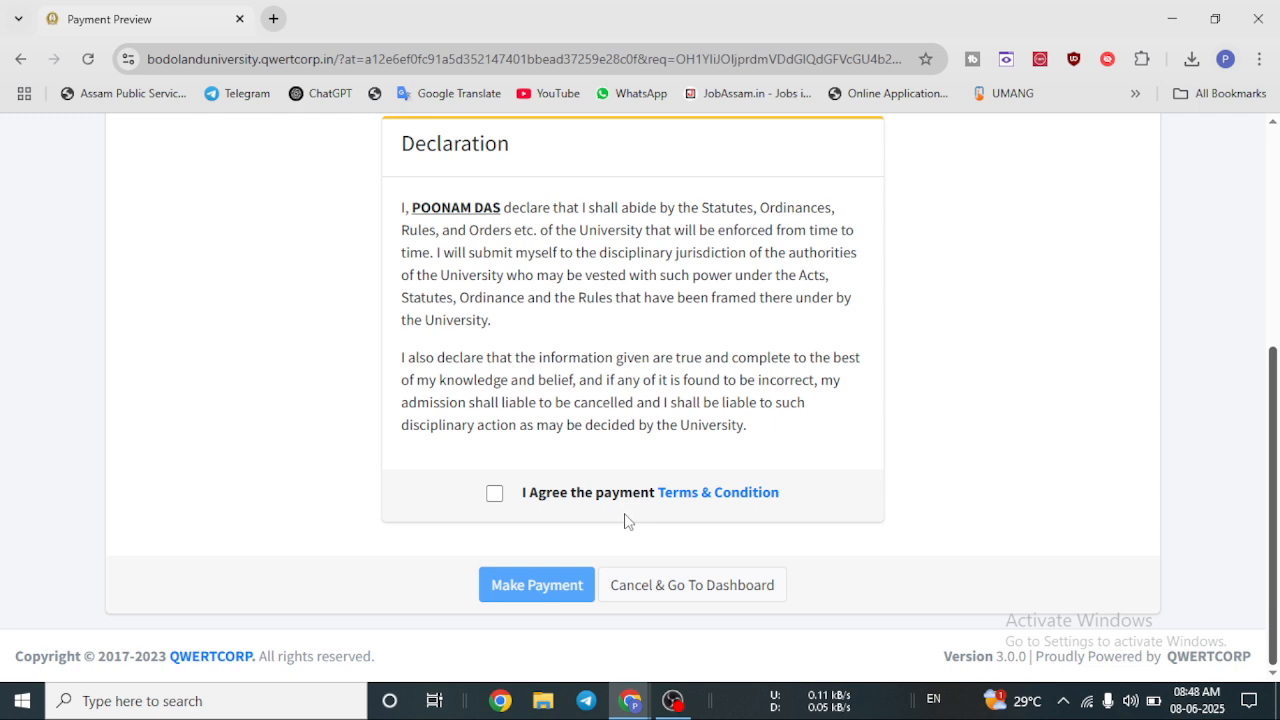
pyautogui.click(493, 494)
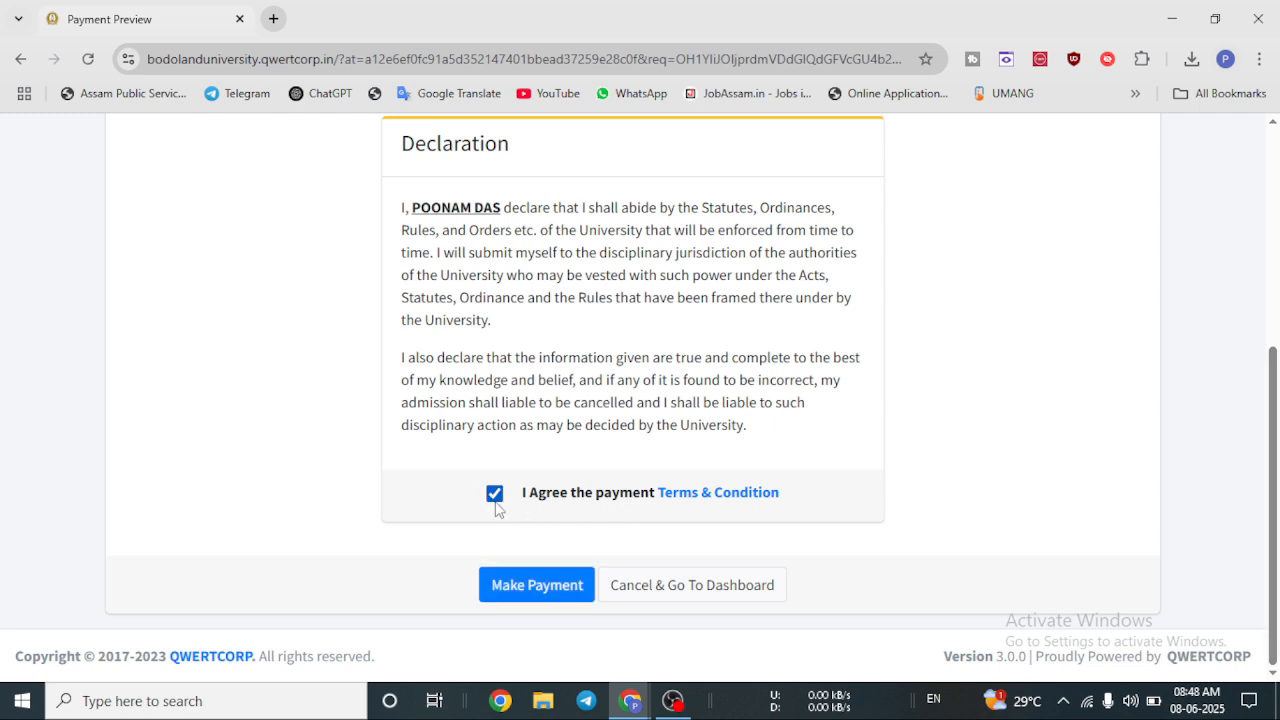
pyautogui.click(552, 588)
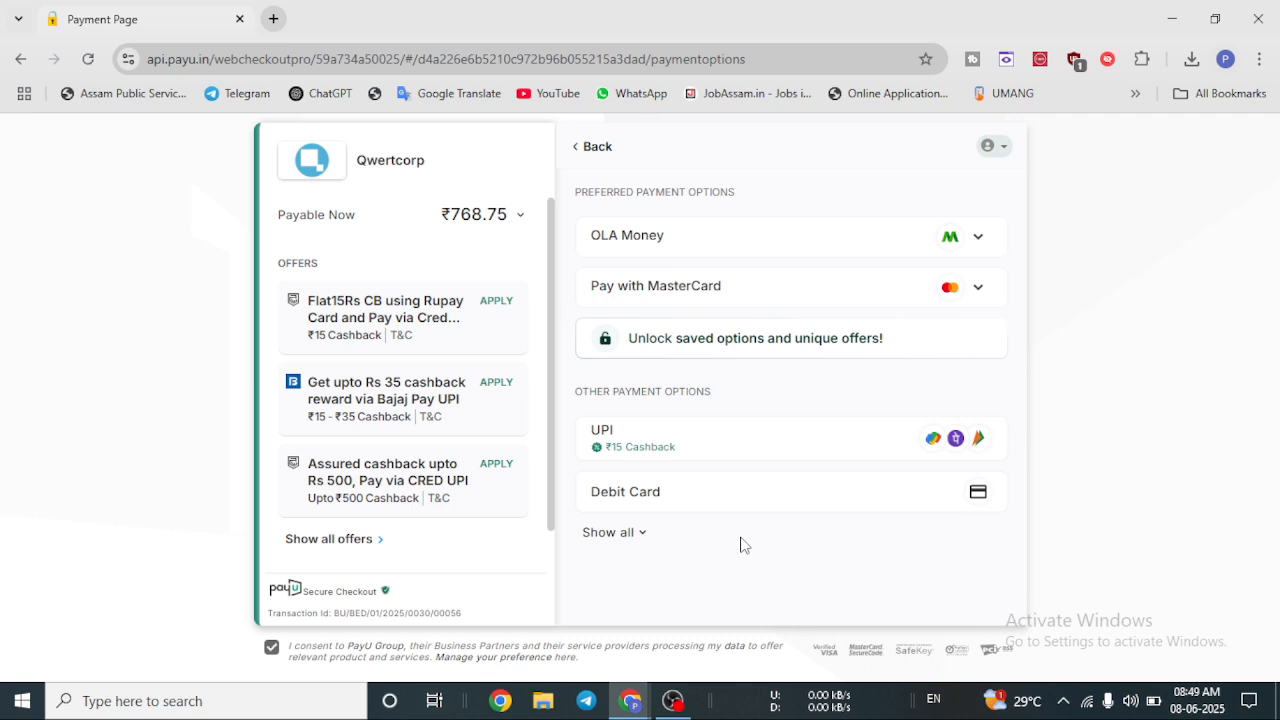
pyautogui.click(641, 535)
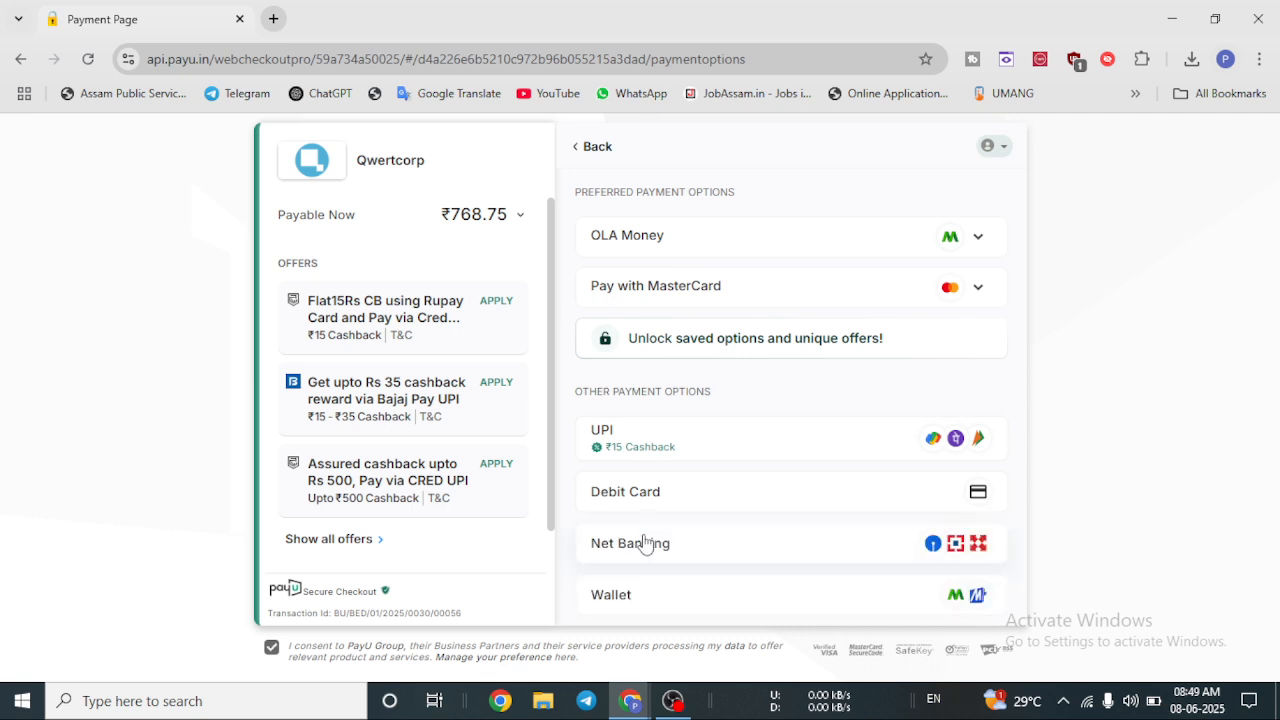